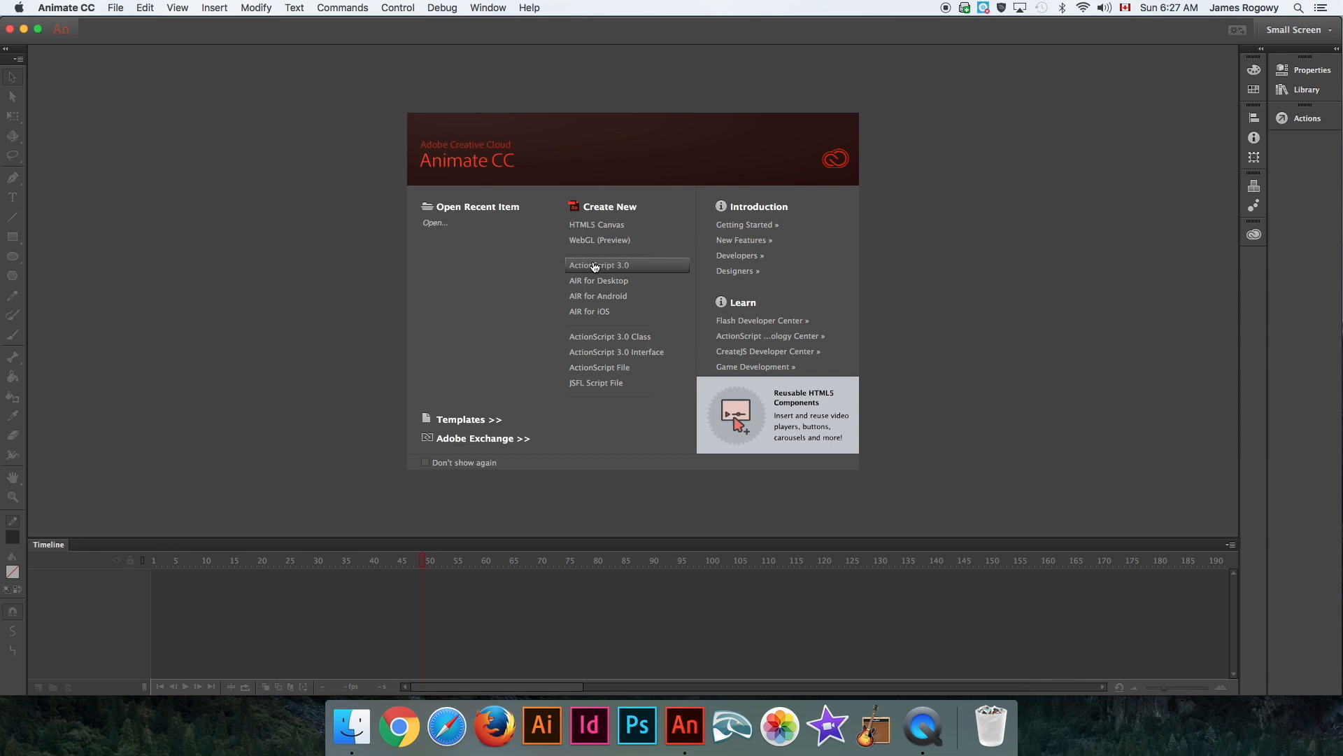
Create a new ActionScript 3.0 document and fit its stage in the window.
{"action": "left_click", "coordinate": [596, 265]}
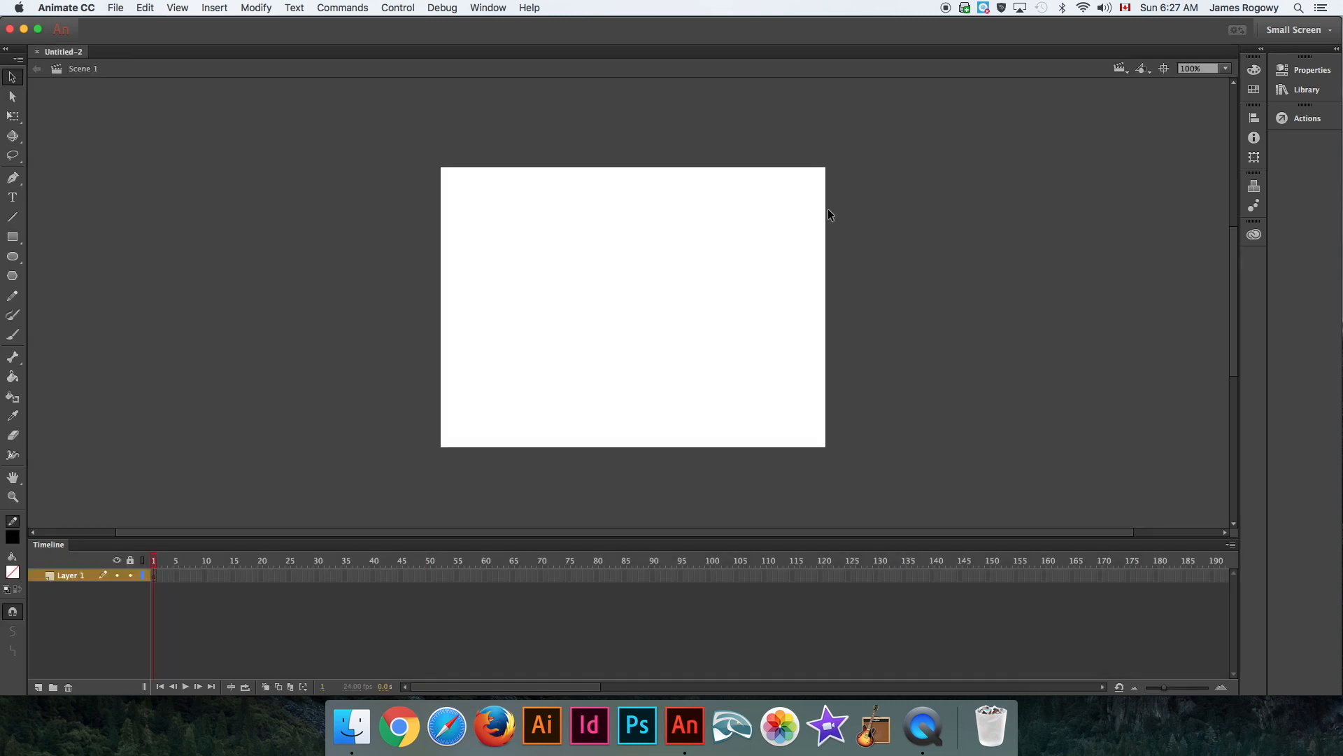
{"action": "left_click", "coordinate": [1225, 67]}
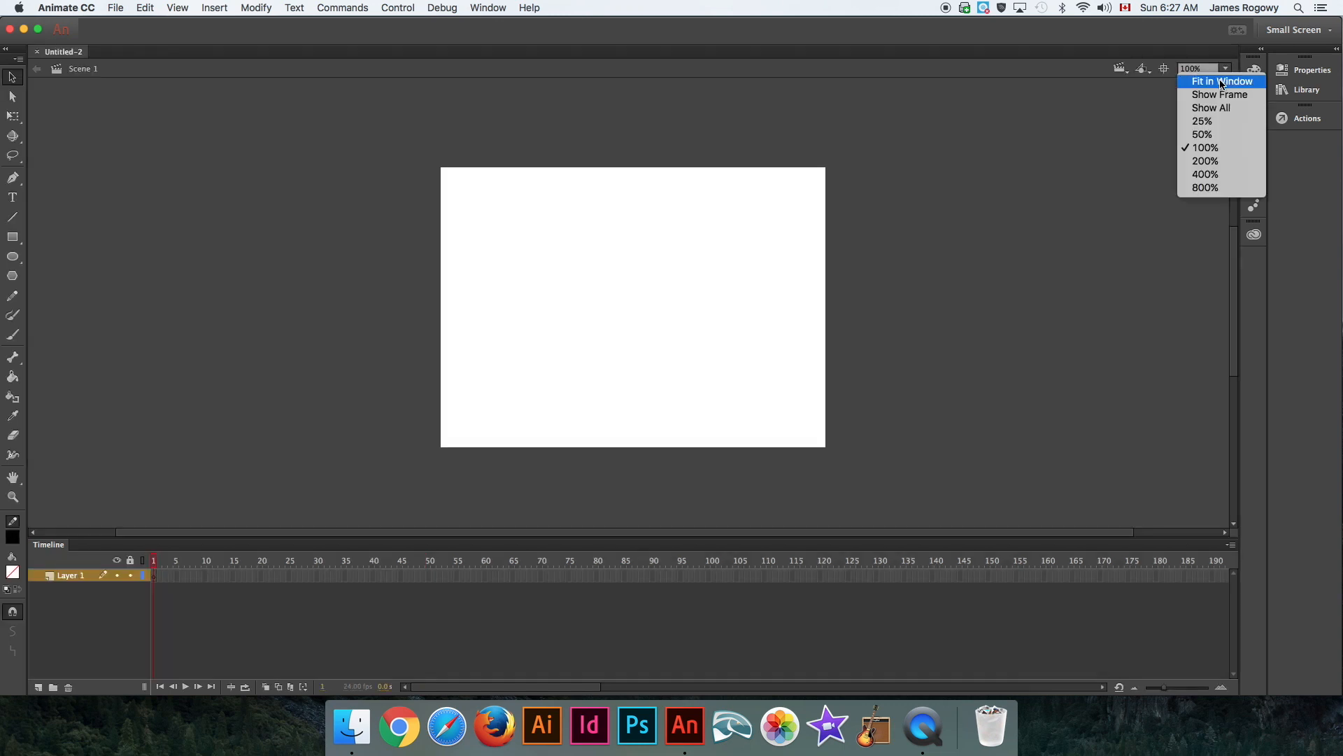
{"action": "left_click", "coordinate": [1221, 82]}
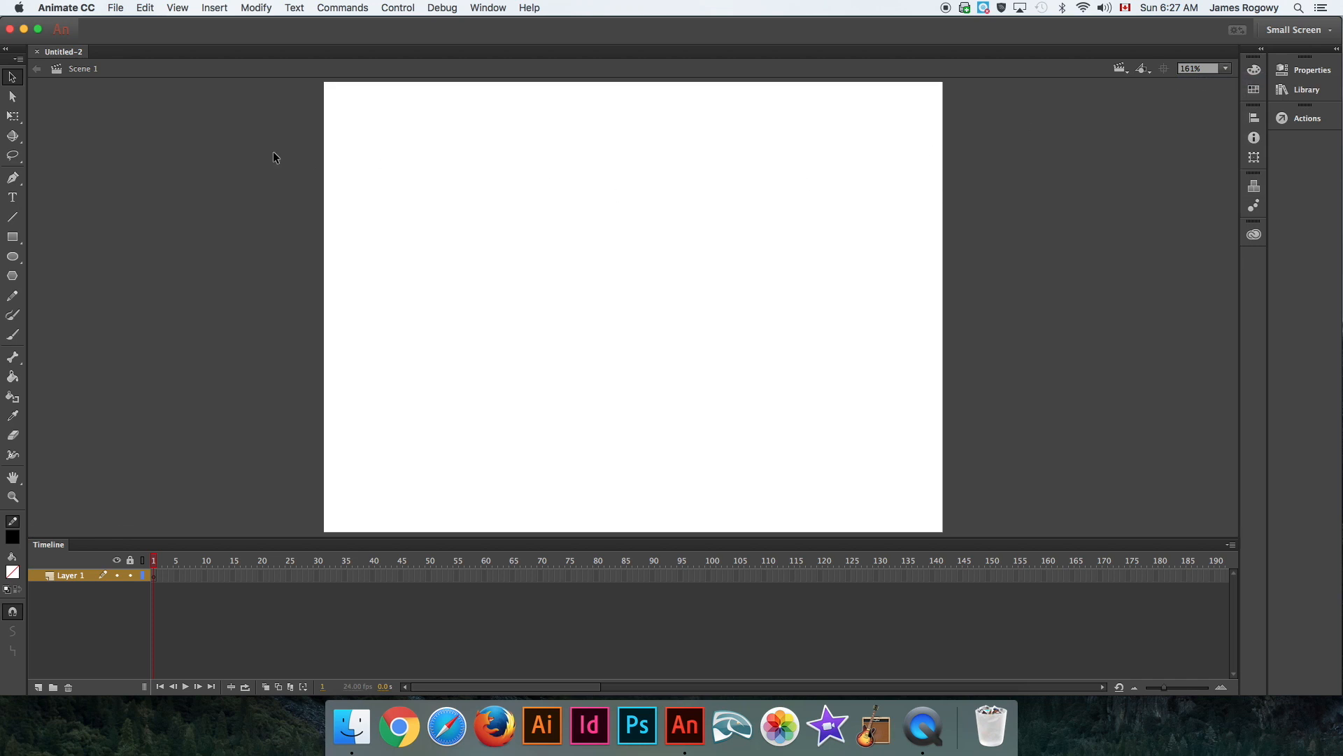
Switch to Finder, preview walkcycle.jpg from the WALK CYCLE folder, and shrink and move the preview clear of the other windows.
{"action": "left_click_drag", "start_coordinate": [186, 36], "coordinate": [260, 308]}
{"action": "left_click", "coordinate": [587, 206]}
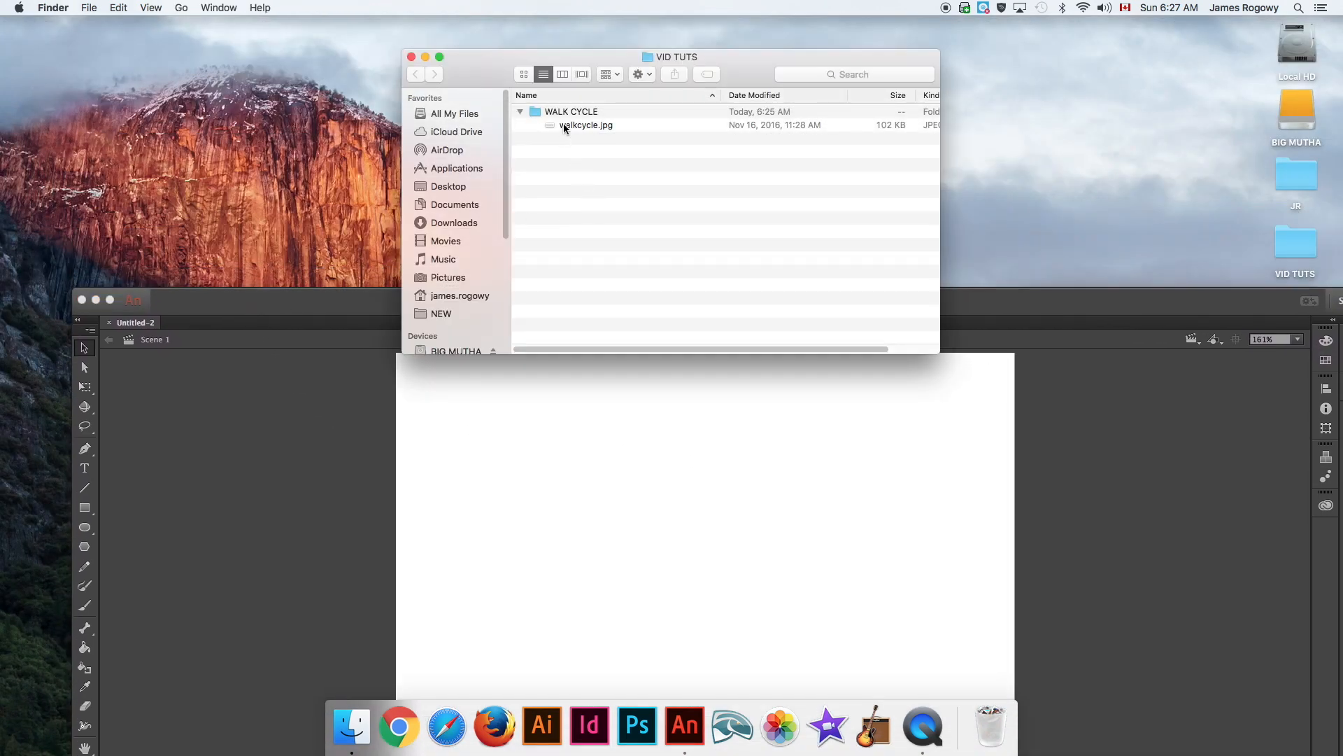
{"action": "left_click", "coordinate": [564, 123]}
{"action": "key", "text": "space"}
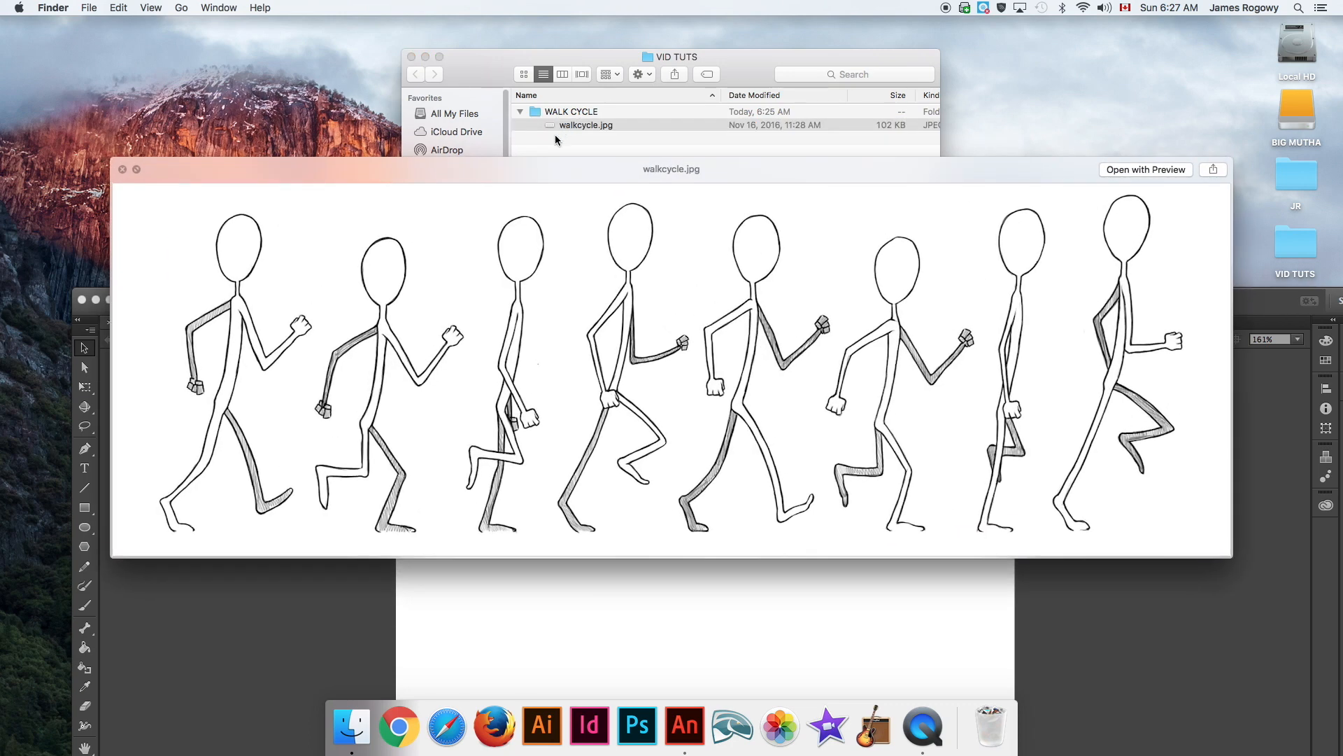
{"action": "left_click_drag", "start_coordinate": [517, 167], "coordinate": [528, 11]}
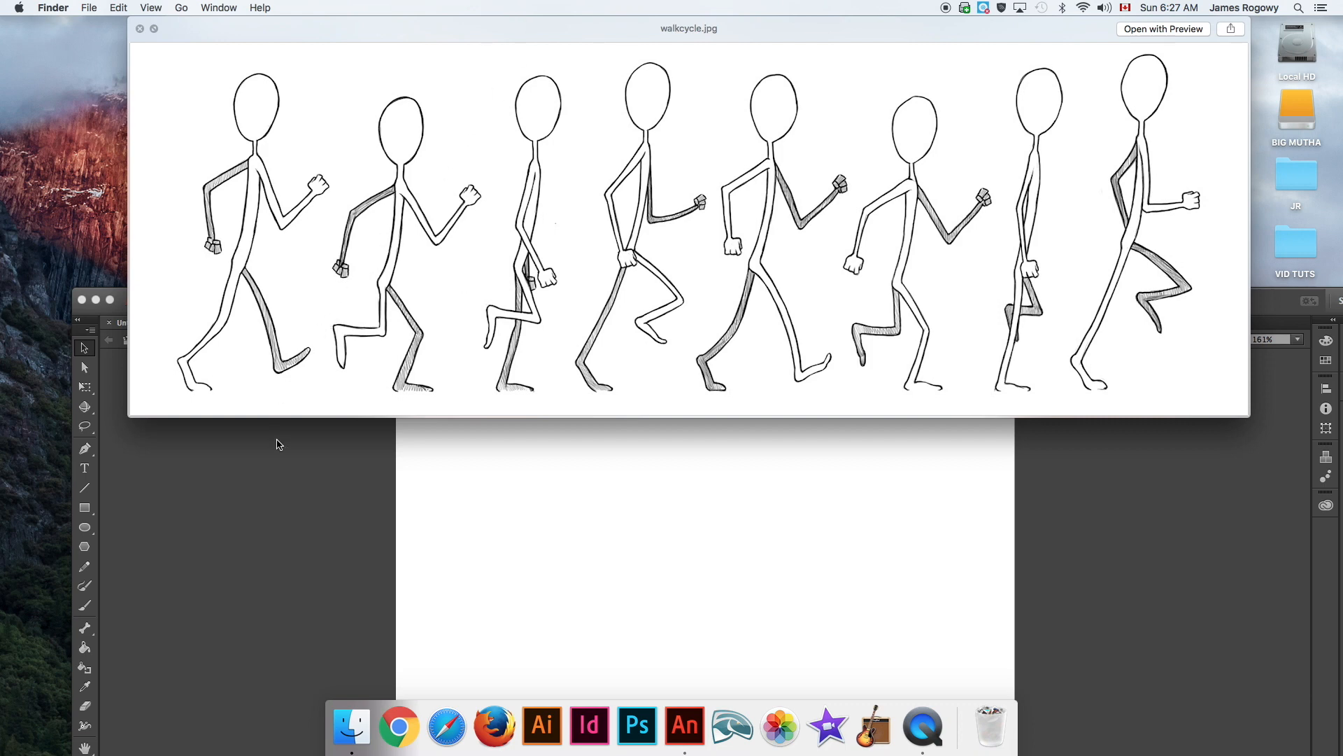
{"action": "left_click_drag", "start_coordinate": [1249, 415], "coordinate": [801, 249]}
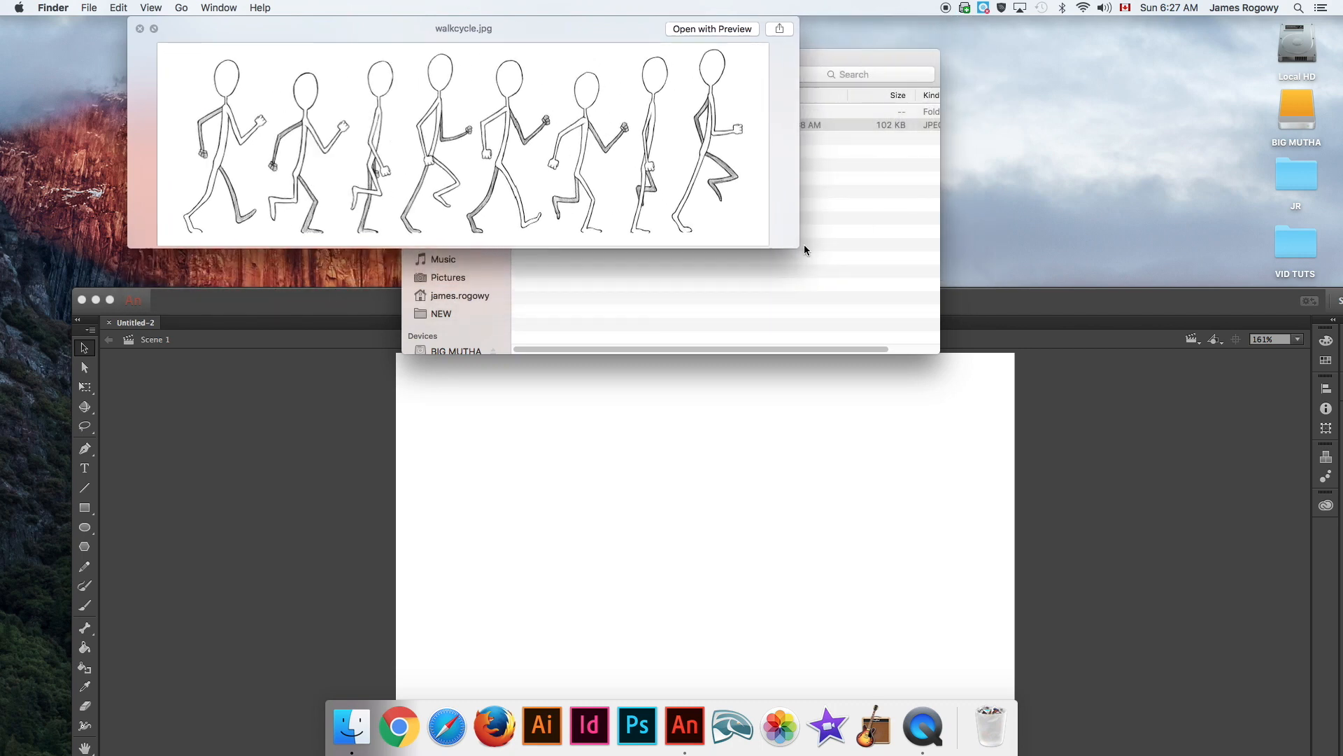
{"action": "left_click_drag", "start_coordinate": [444, 28], "coordinate": [996, 28]}
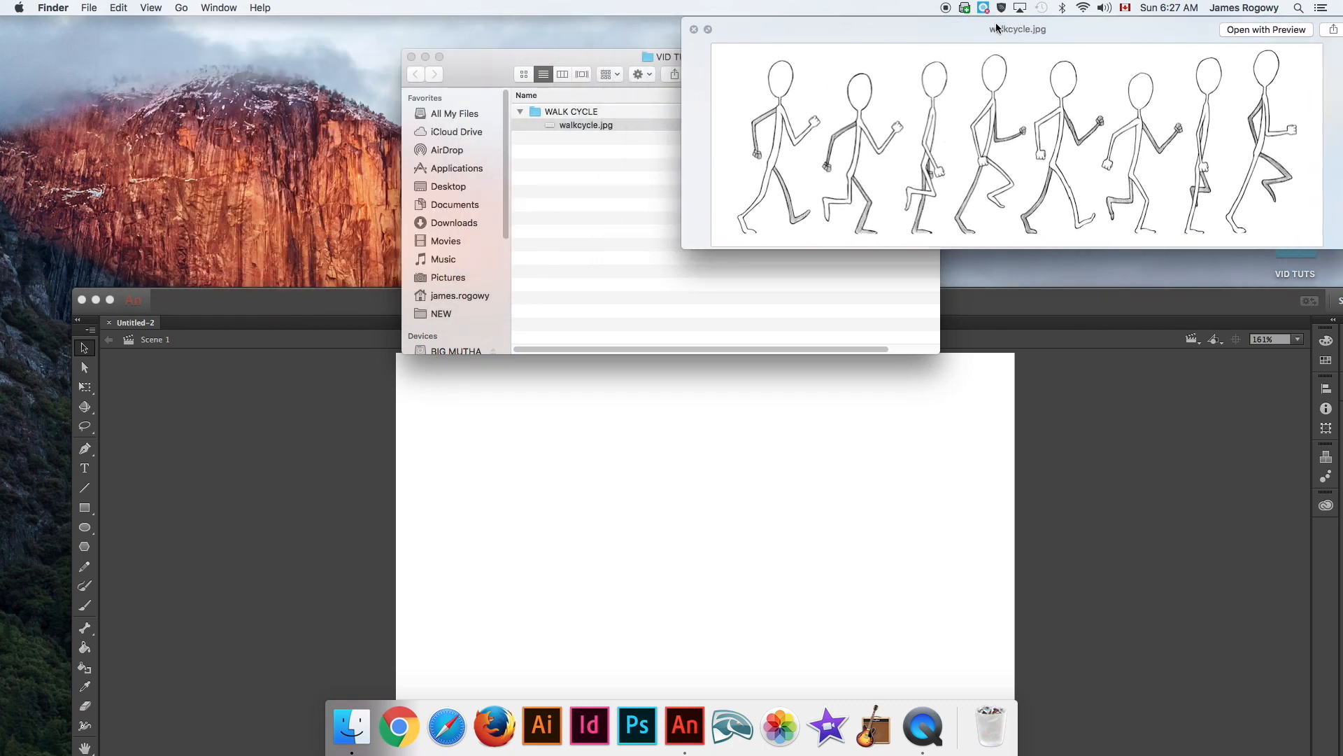
Switch back to Animate, return its window to the top of the desktop, and shorten the window and its timeline.
{"action": "left_click", "coordinate": [1011, 322]}
{"action": "left_click_drag", "start_coordinate": [980, 302], "coordinate": [904, 30]}
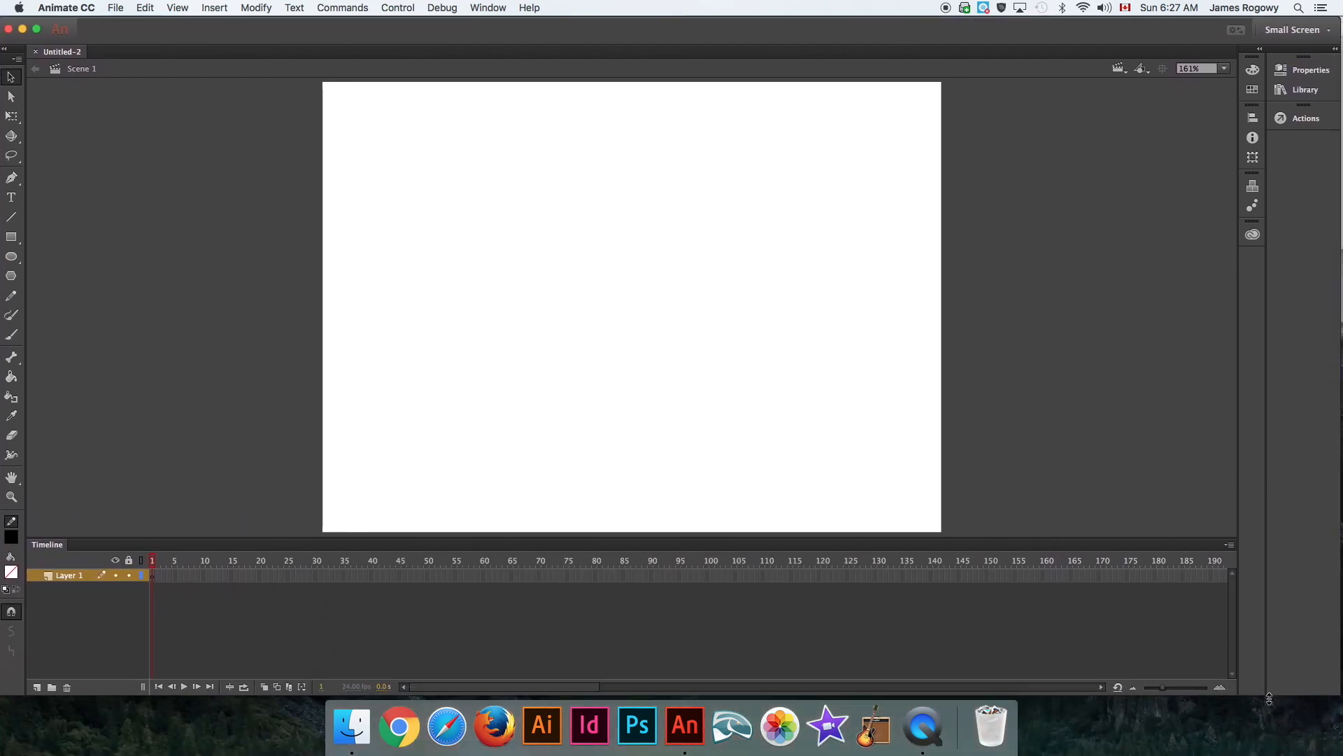
{"action": "left_click_drag", "start_coordinate": [1266, 686], "coordinate": [1264, 621]}
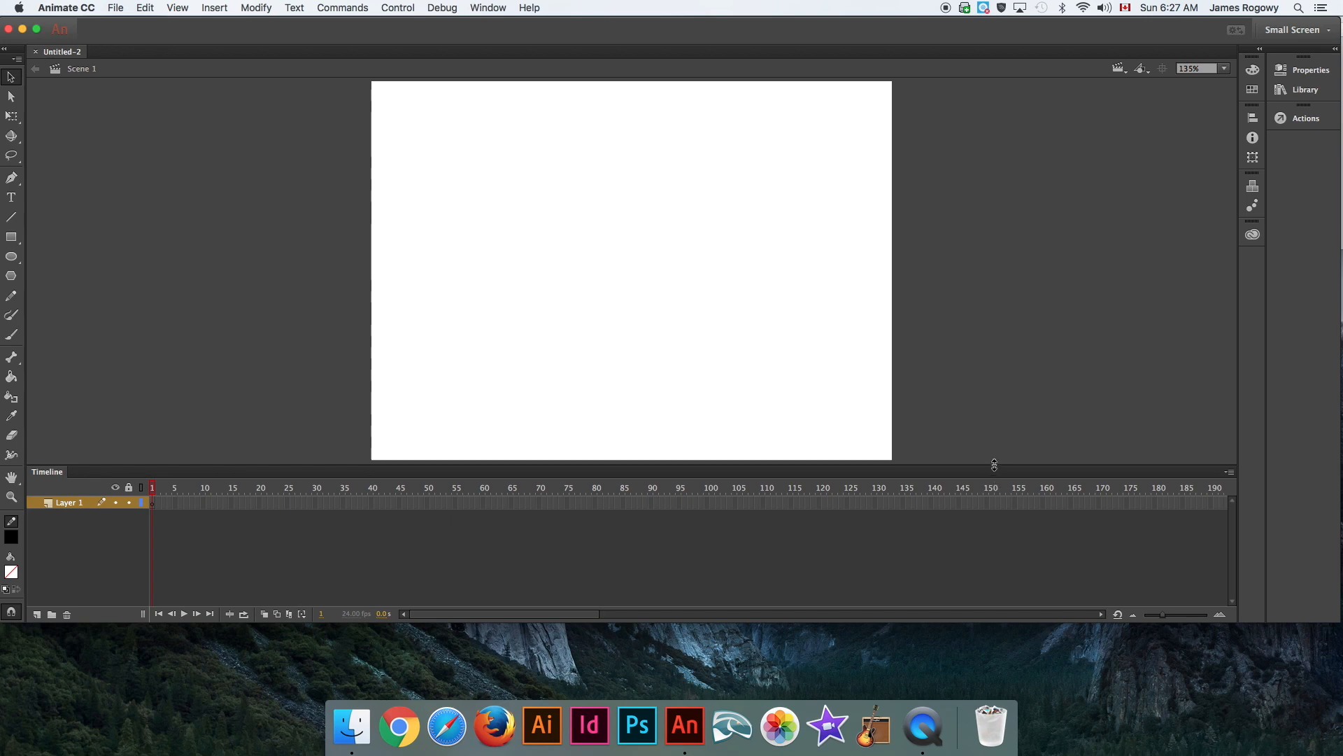
{"action": "left_click_drag", "start_coordinate": [992, 471], "coordinate": [999, 561]}
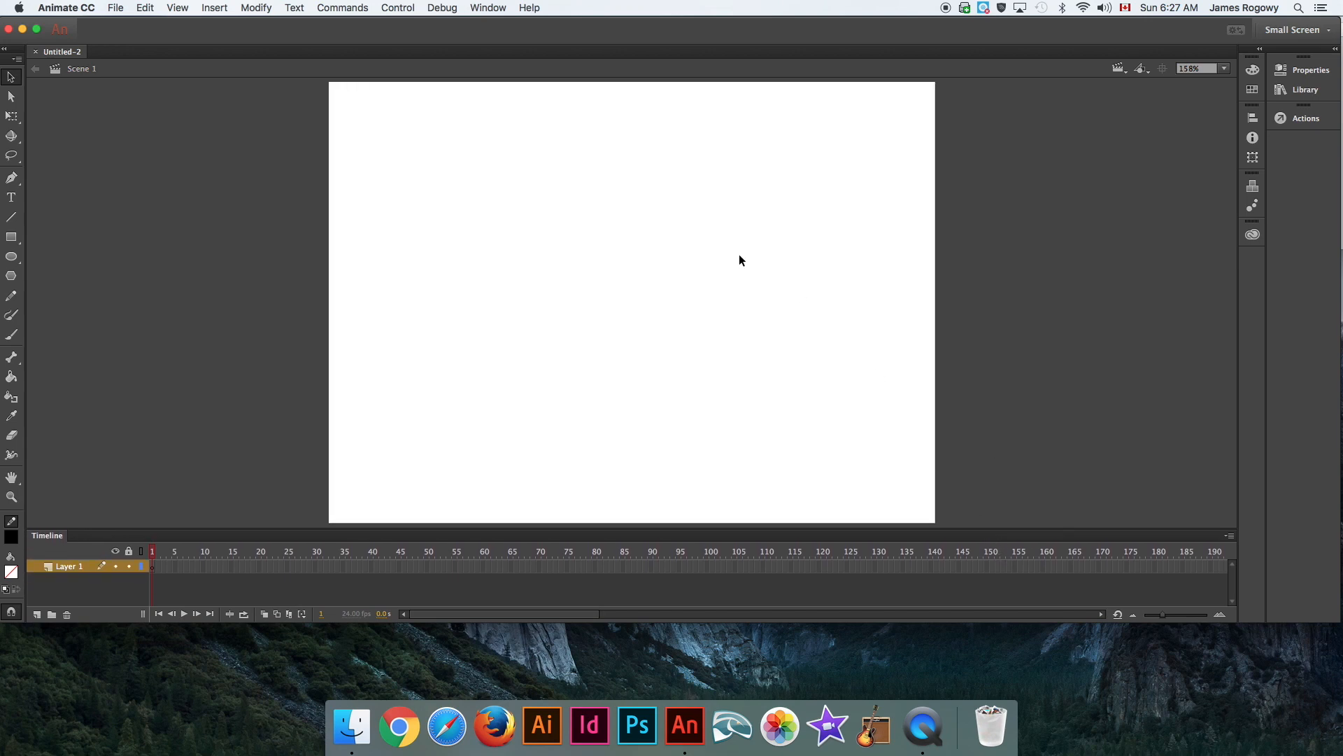
Look at the walkcycle.jpg preview again, and return the Animate window to its place with a greater height.
{"action": "left_click_drag", "start_coordinate": [566, 36], "coordinate": [595, 161]}
{"action": "mouse_move", "coordinate": [824, 29]}
{"action": "left_mouse_down"}
{"action": "mouse_move", "coordinate": [796, 25]}
{"action": "mouse_move", "coordinate": [840, 24]}
{"action": "left_mouse_up"}
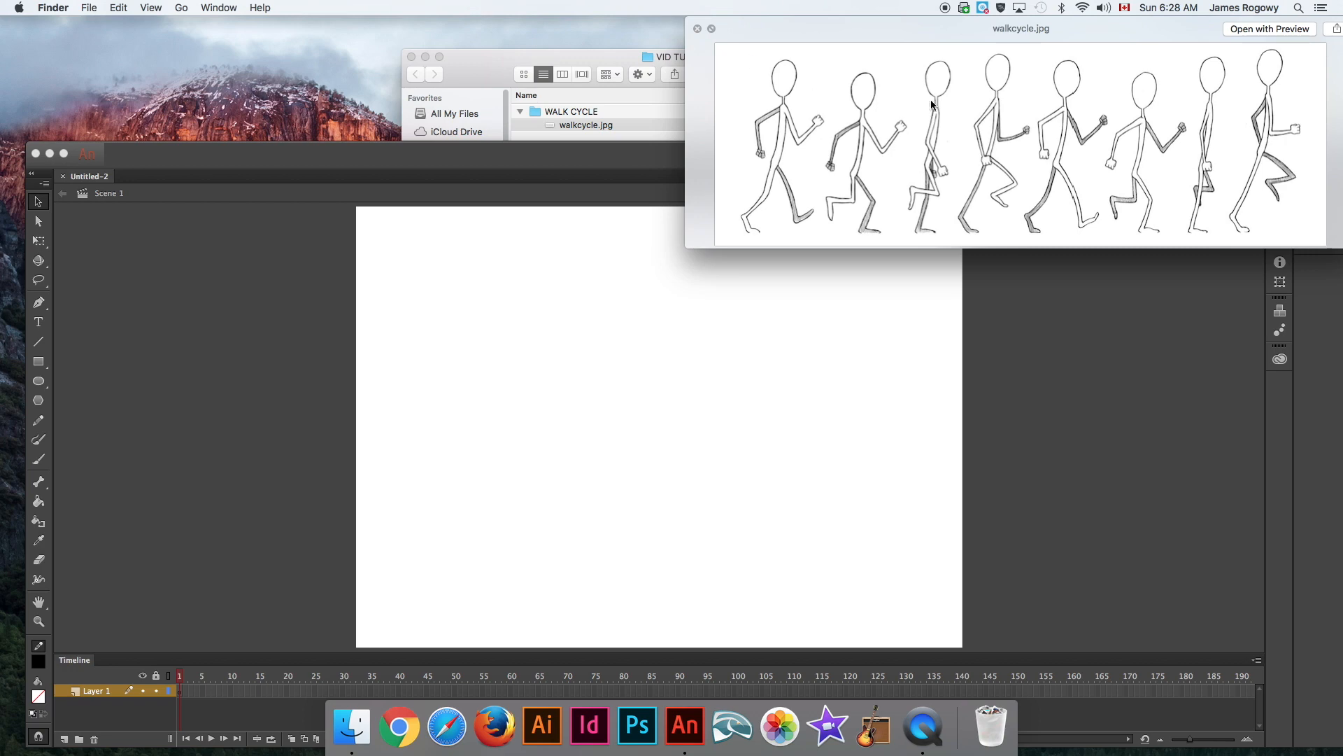
{"action": "left_click", "coordinate": [430, 161]}
{"action": "left_click_drag", "start_coordinate": [427, 158], "coordinate": [400, 29]}
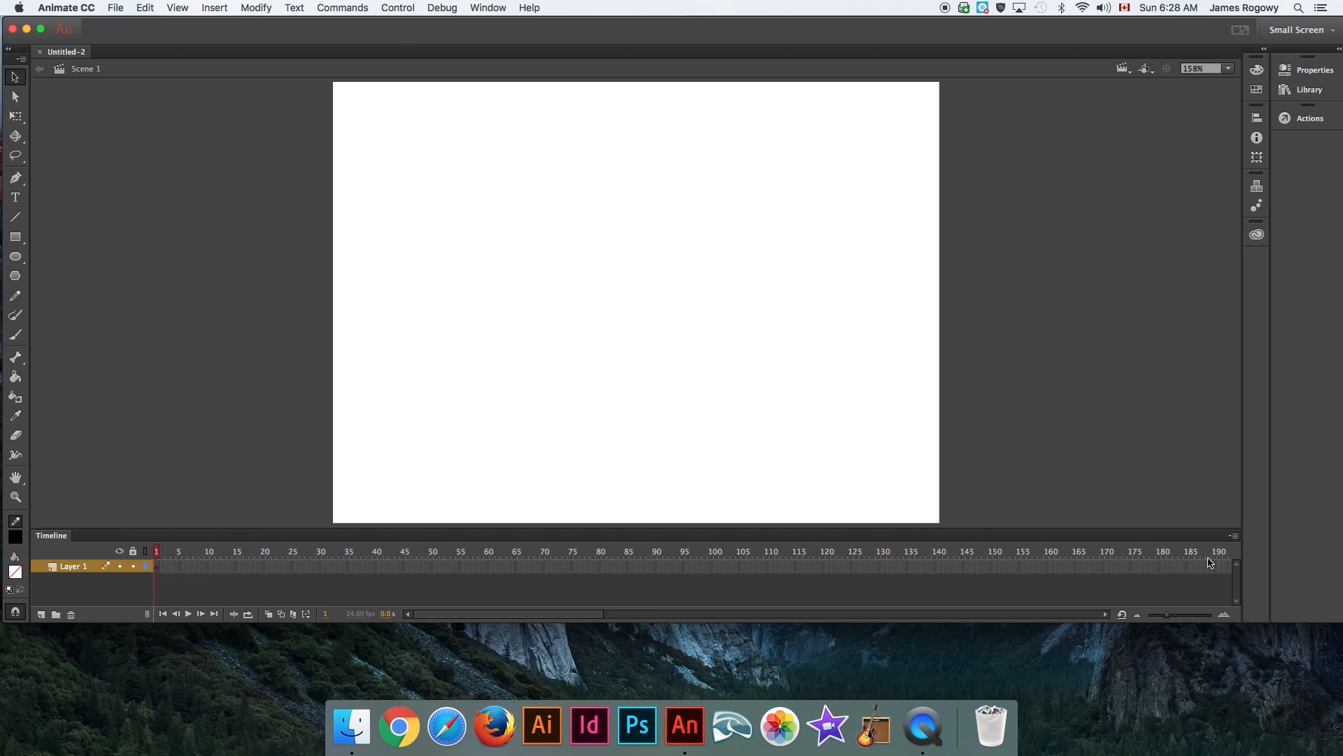
{"action": "left_click_drag", "start_coordinate": [1283, 625], "coordinate": [1262, 691]}
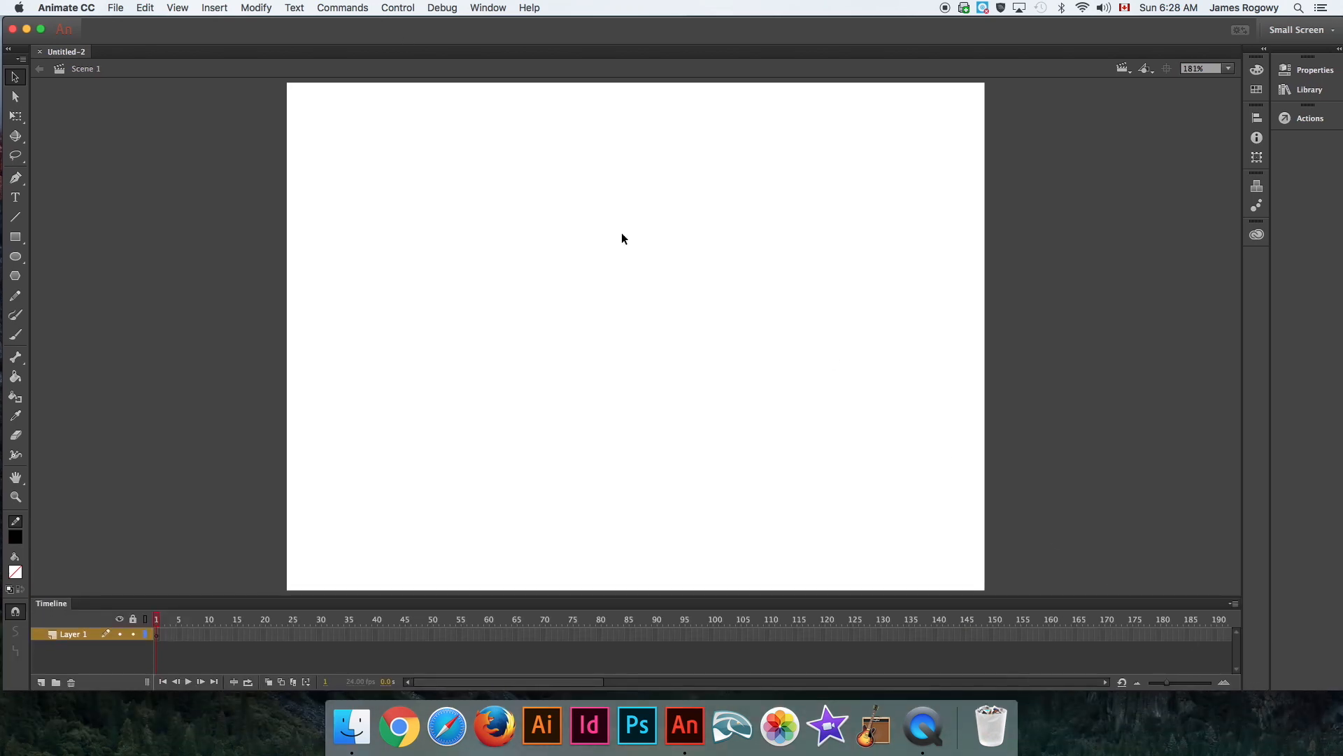
Import walkcycle.jpg to the stage from the WALK CYCLE folder inside VID TUTS on the Desktop.
{"action": "left_click", "coordinate": [115, 8]}
{"action": "mouse_move", "coordinate": [159, 189]}
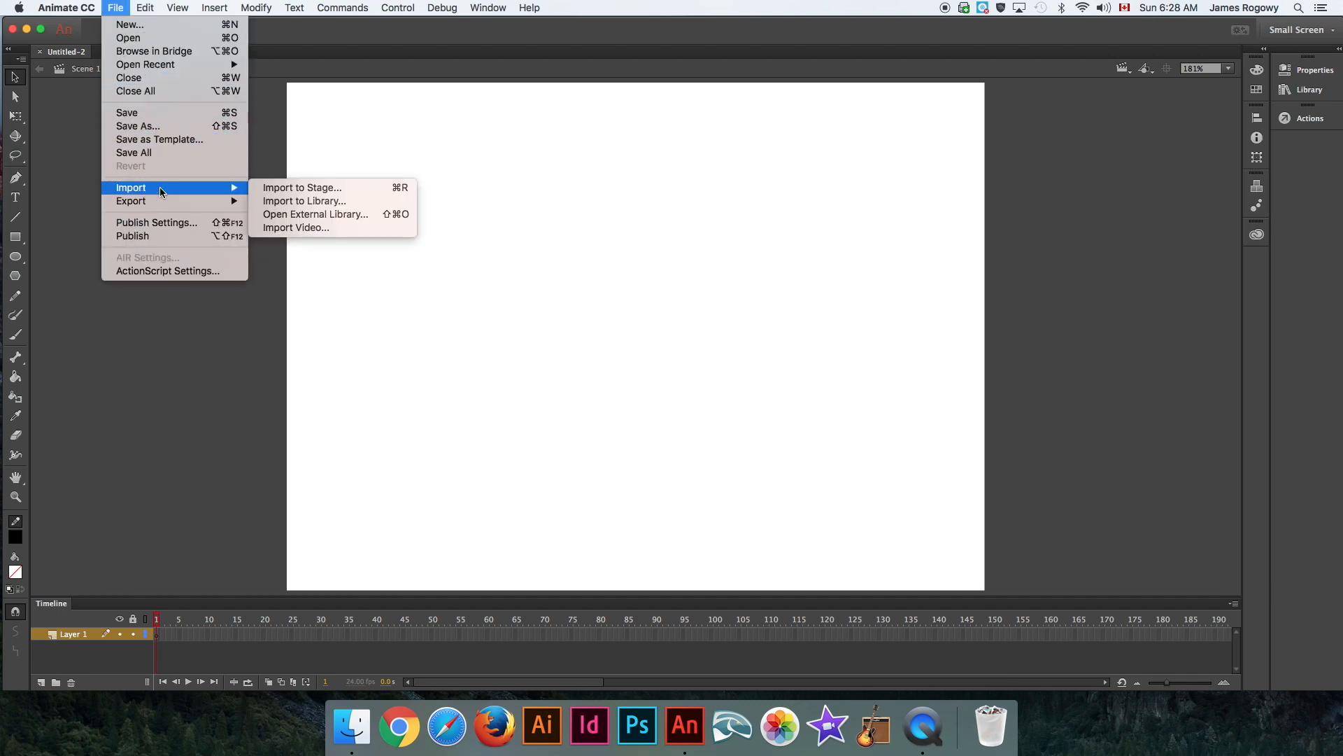
{"action": "left_click", "coordinate": [302, 188]}
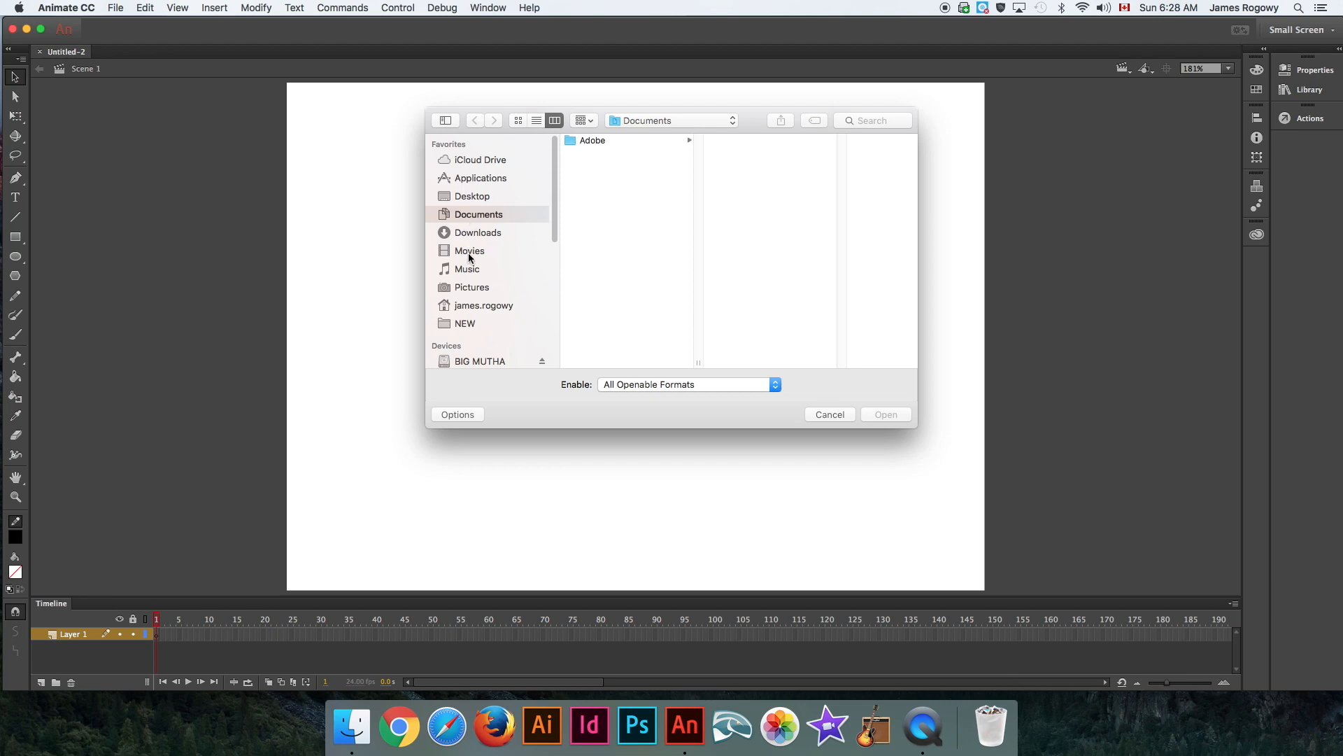
{"action": "left_click", "coordinate": [474, 197]}
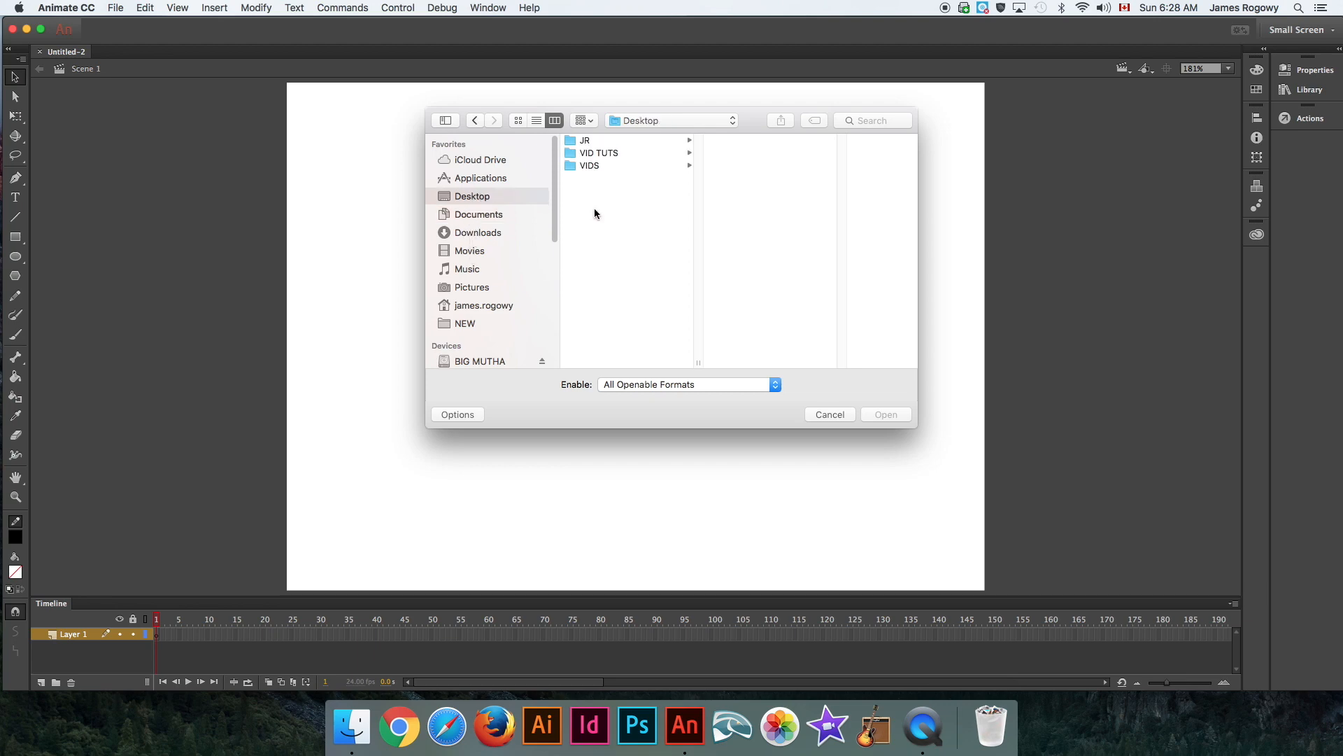
{"action": "left_click", "coordinate": [599, 153]}
{"action": "left_click", "coordinate": [737, 141]}
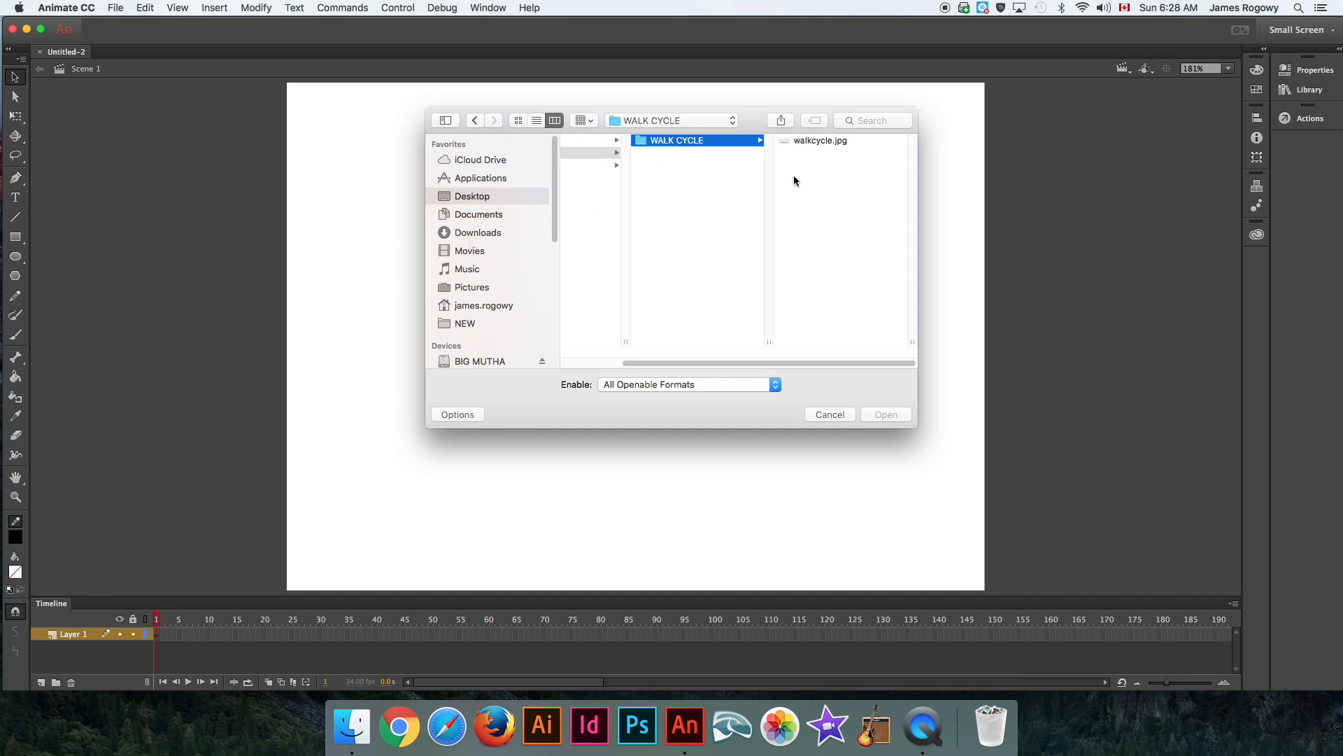
{"action": "left_click", "coordinate": [823, 141]}
{"action": "left_click", "coordinate": [889, 416]}
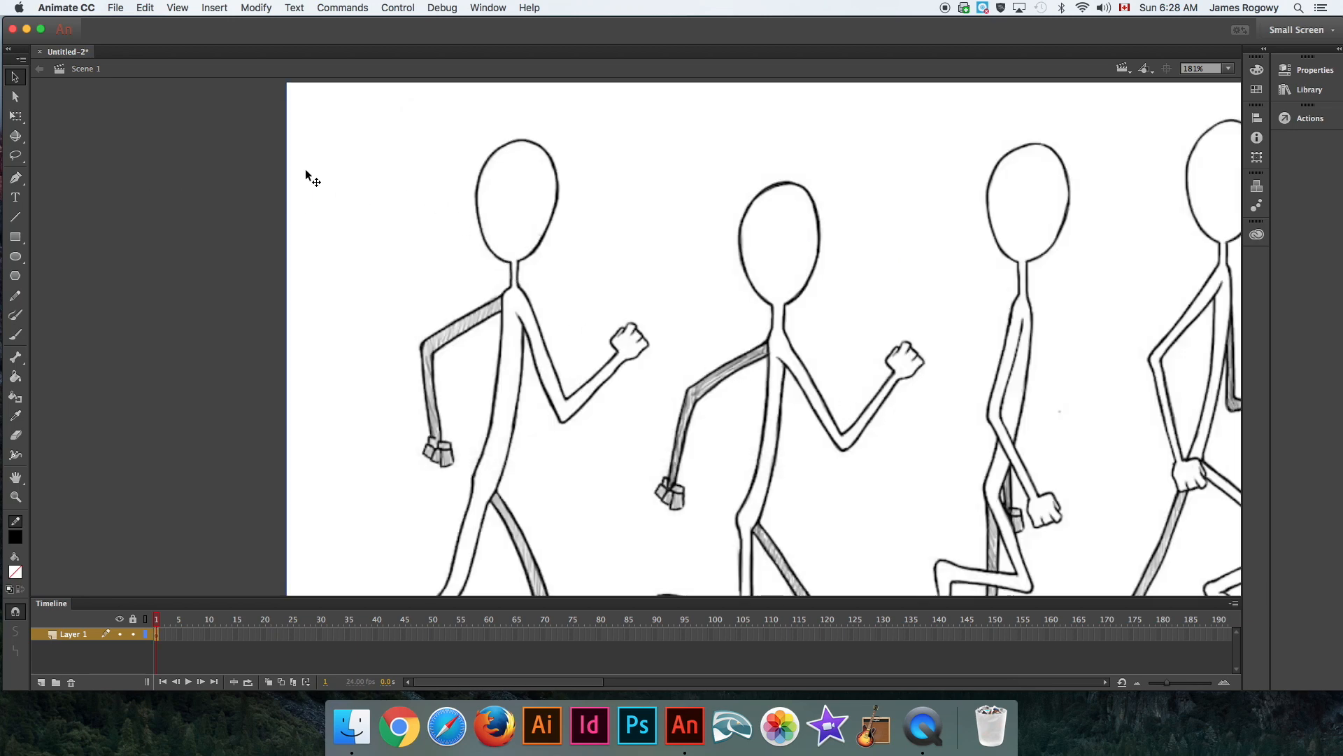
Scale down the imported walk cycle image with Free Transform and position it so its first poses lie on the stage.
{"action": "left_click", "coordinate": [16, 116]}
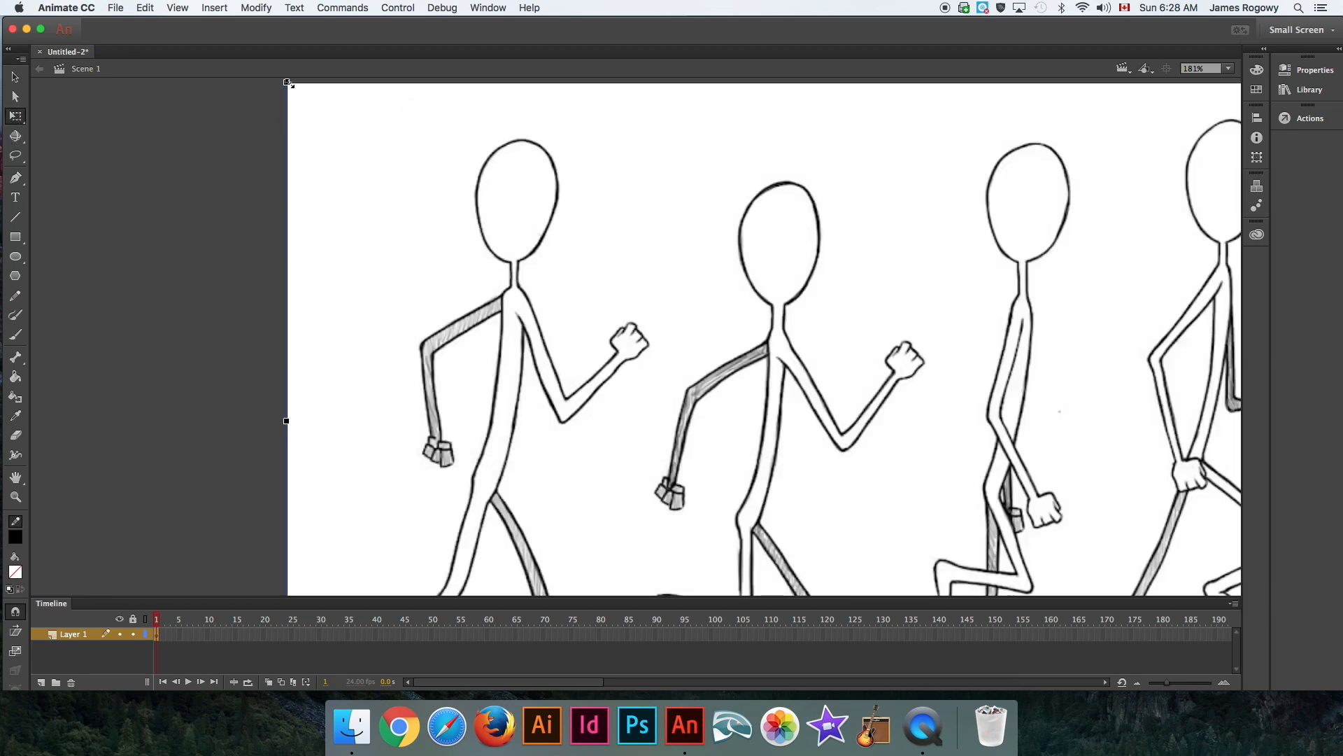
{"action": "left_click_drag", "start_coordinate": [287, 82], "coordinate": [669, 319]}
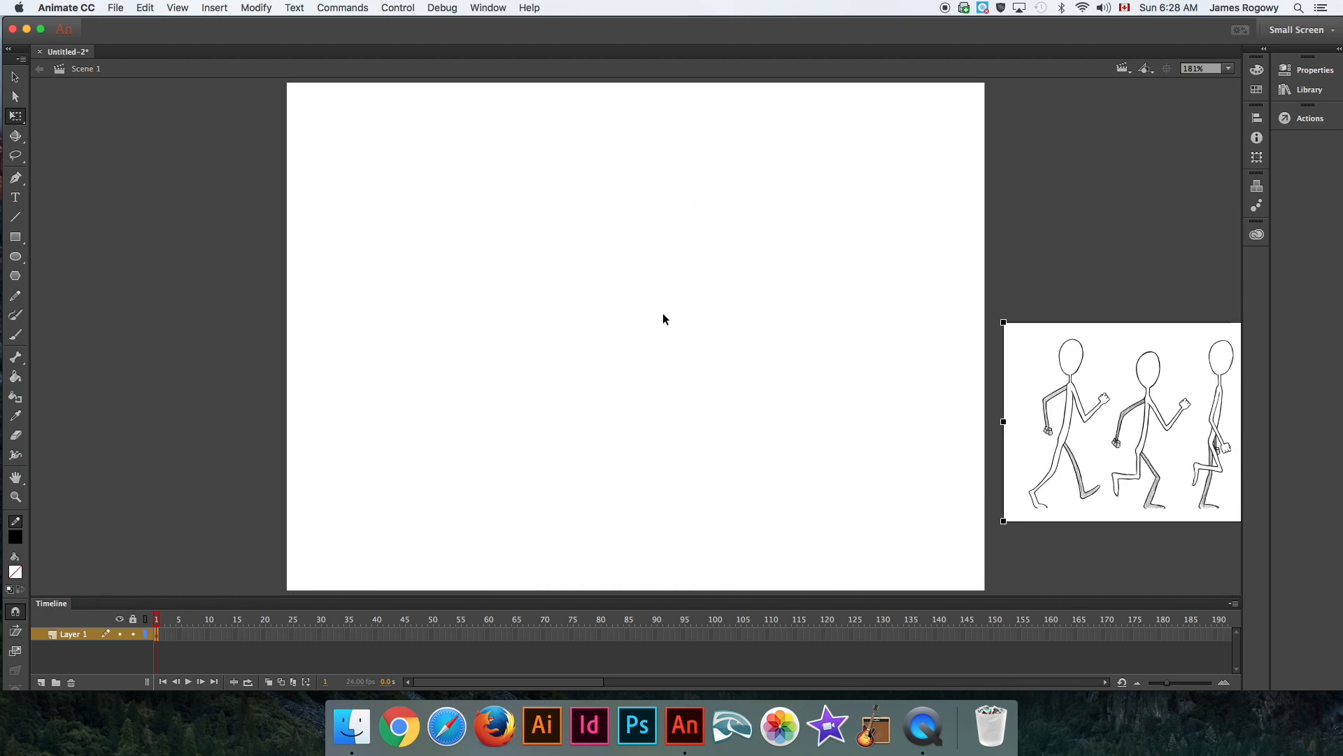
{"action": "left_click_drag", "start_coordinate": [1133, 399], "coordinate": [476, 313]}
{"action": "left_click_drag", "start_coordinate": [964, 451], "coordinate": [1092, 525]}
{"action": "left_click_drag", "start_coordinate": [670, 319], "coordinate": [969, 310]}
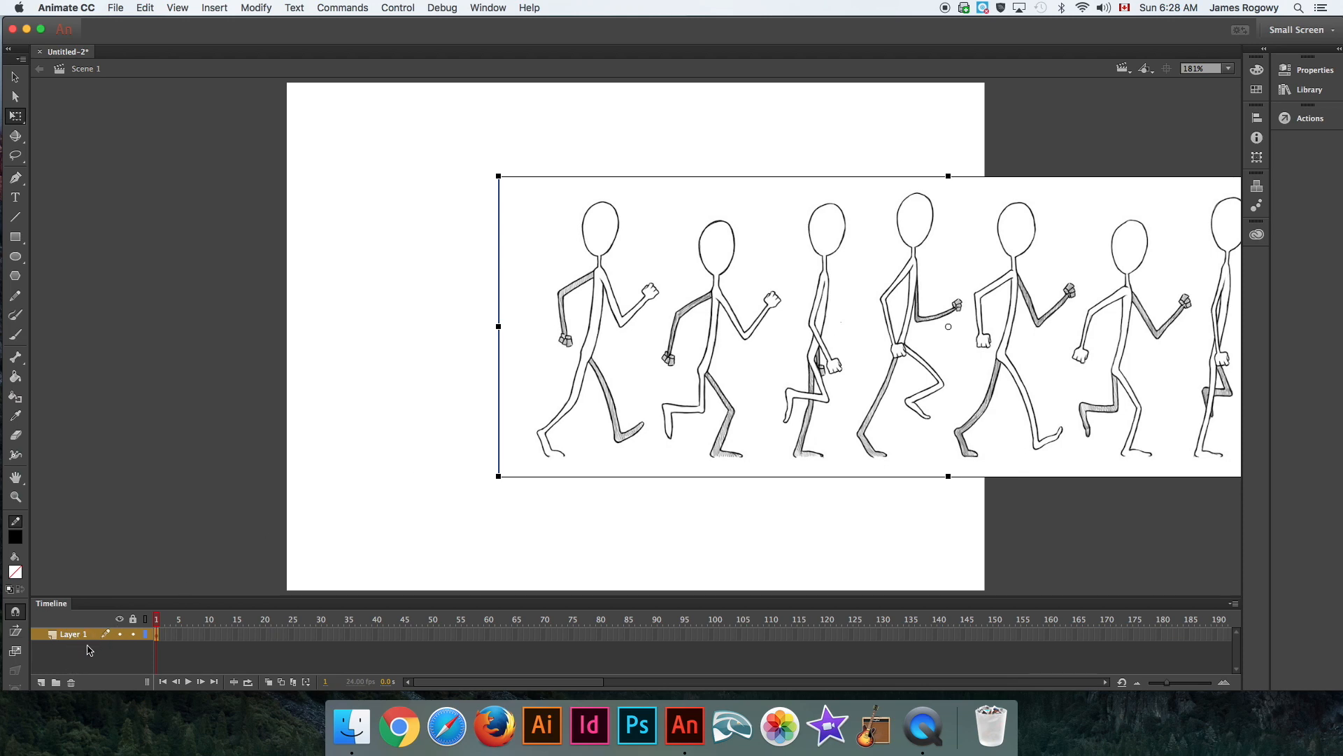
Add a new layer above the walk cycle image and lock Layer 1.
{"action": "left_click", "coordinate": [42, 683]}
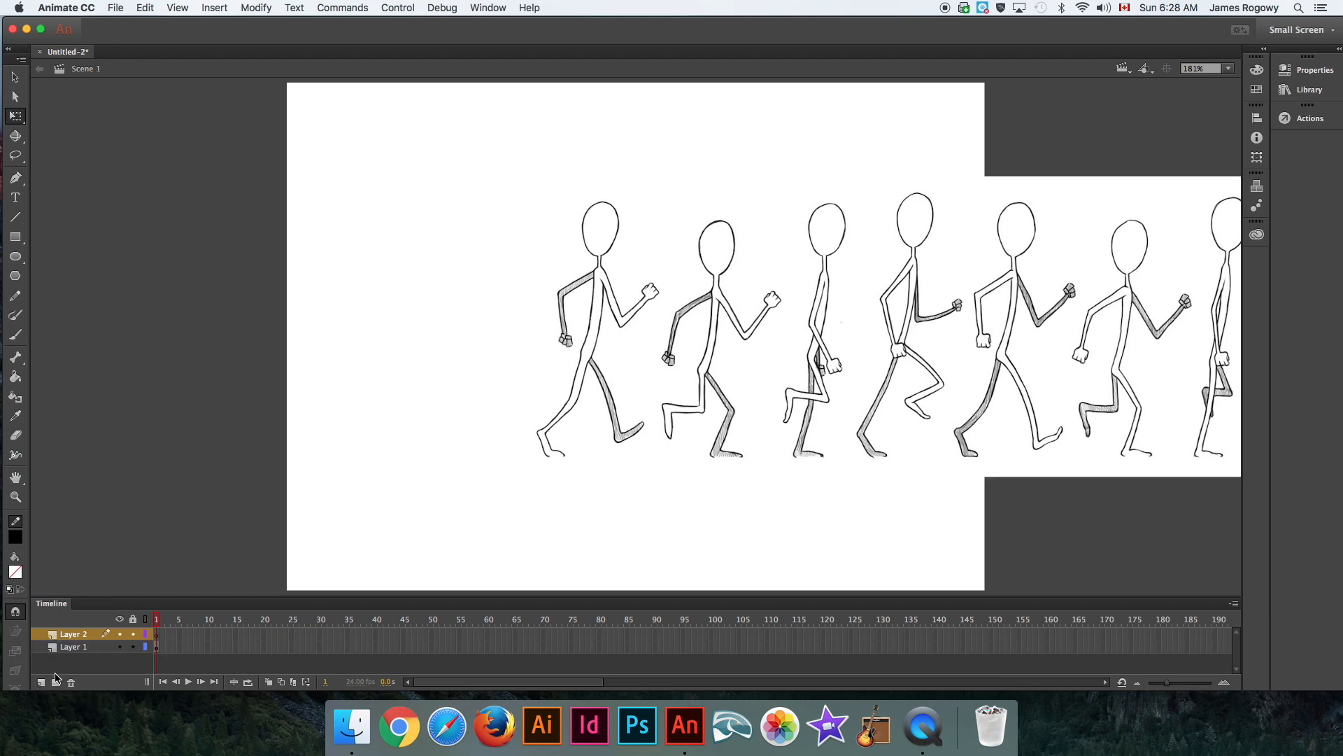
{"action": "left_click", "coordinate": [133, 648]}
Insert a keyframe at frame 10 of Layer 1.
{"action": "right_click", "coordinate": [207, 648]}
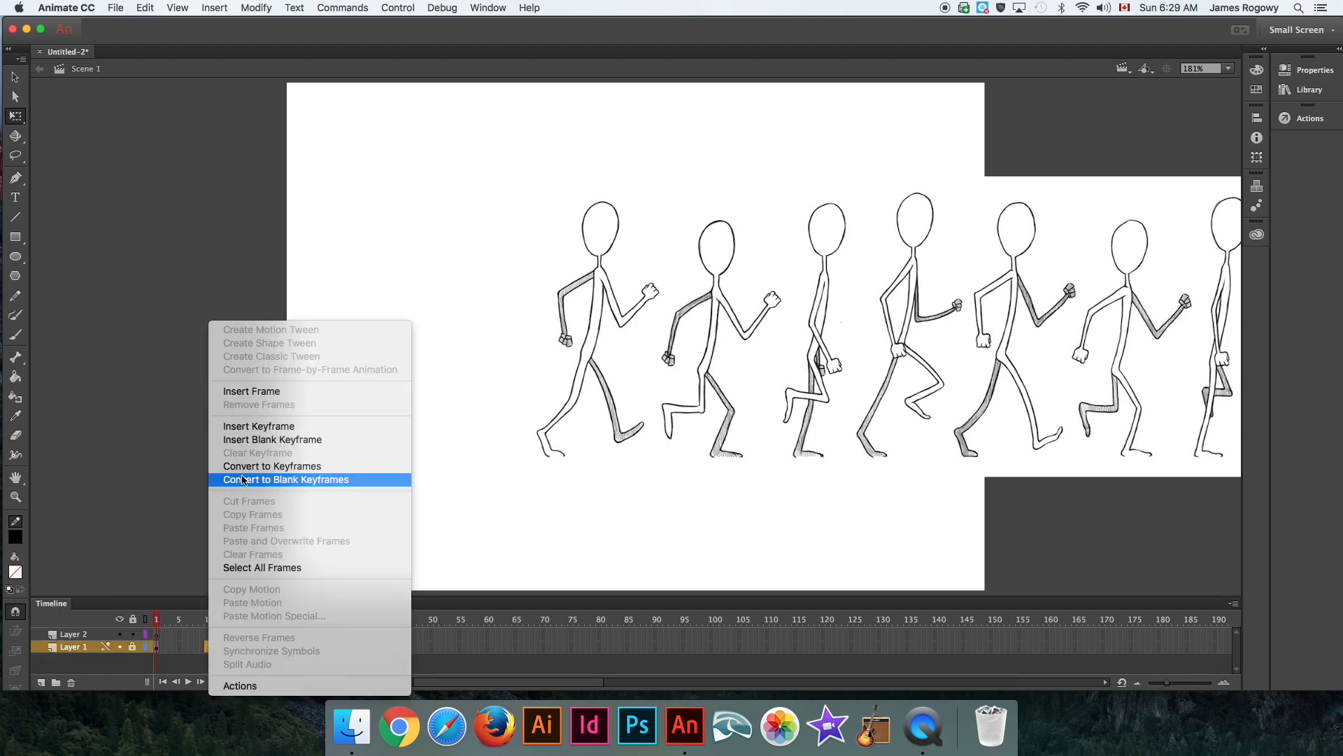
{"action": "left_click", "coordinate": [254, 426]}
{"action": "mouse_move", "coordinate": [209, 620]}
{"action": "left_mouse_down"}
{"action": "mouse_move", "coordinate": [158, 625]}
{"action": "mouse_move", "coordinate": [211, 623]}
{"action": "left_mouse_up"}
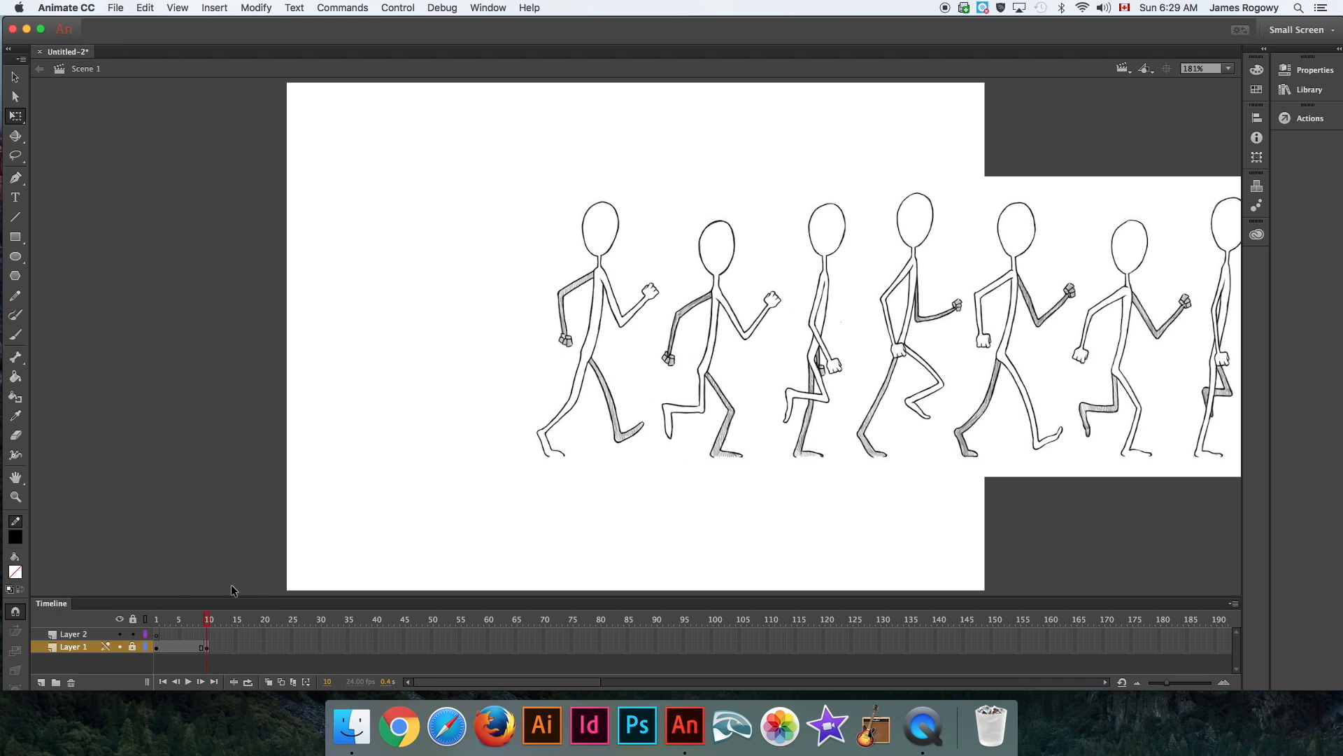
Rename Layer 1 as reference and Layer 2 as walk.
{"action": "left_click", "coordinate": [15, 497]}
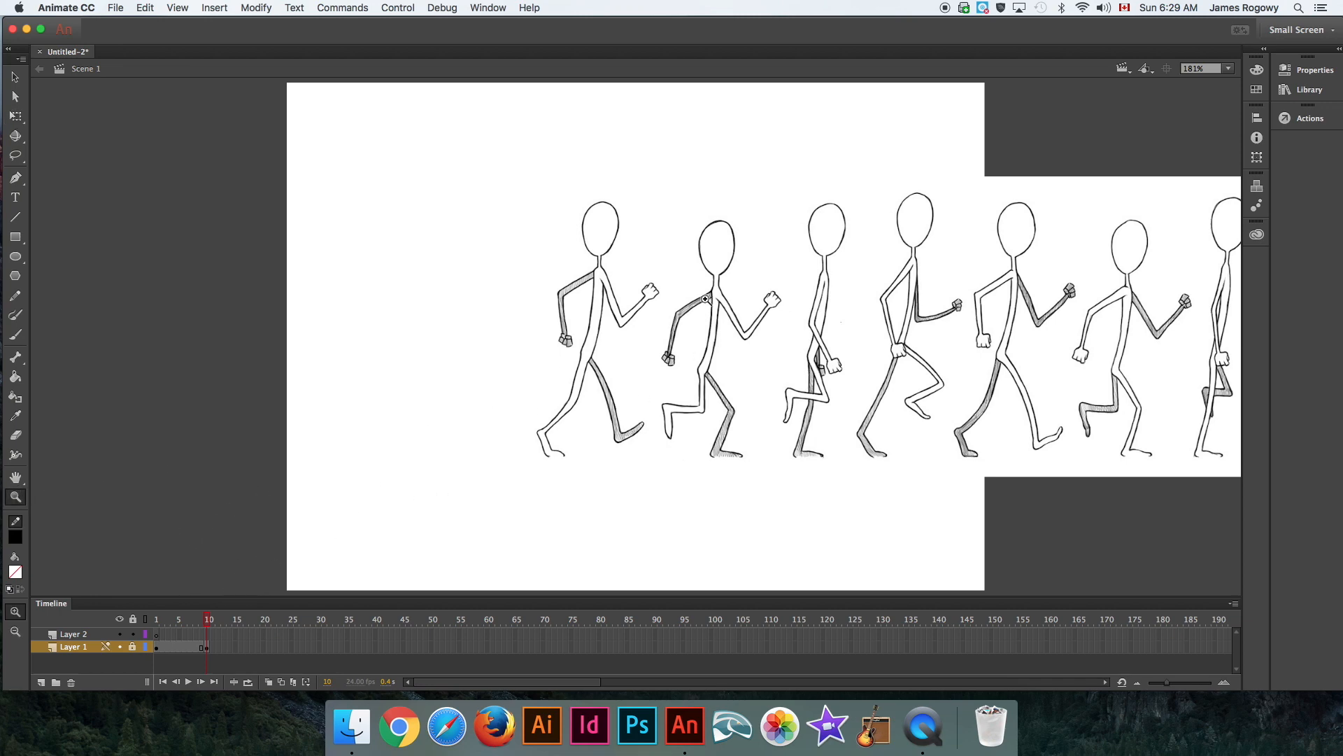
{"action": "left_click_drag", "start_coordinate": [508, 187], "coordinate": [731, 509]}
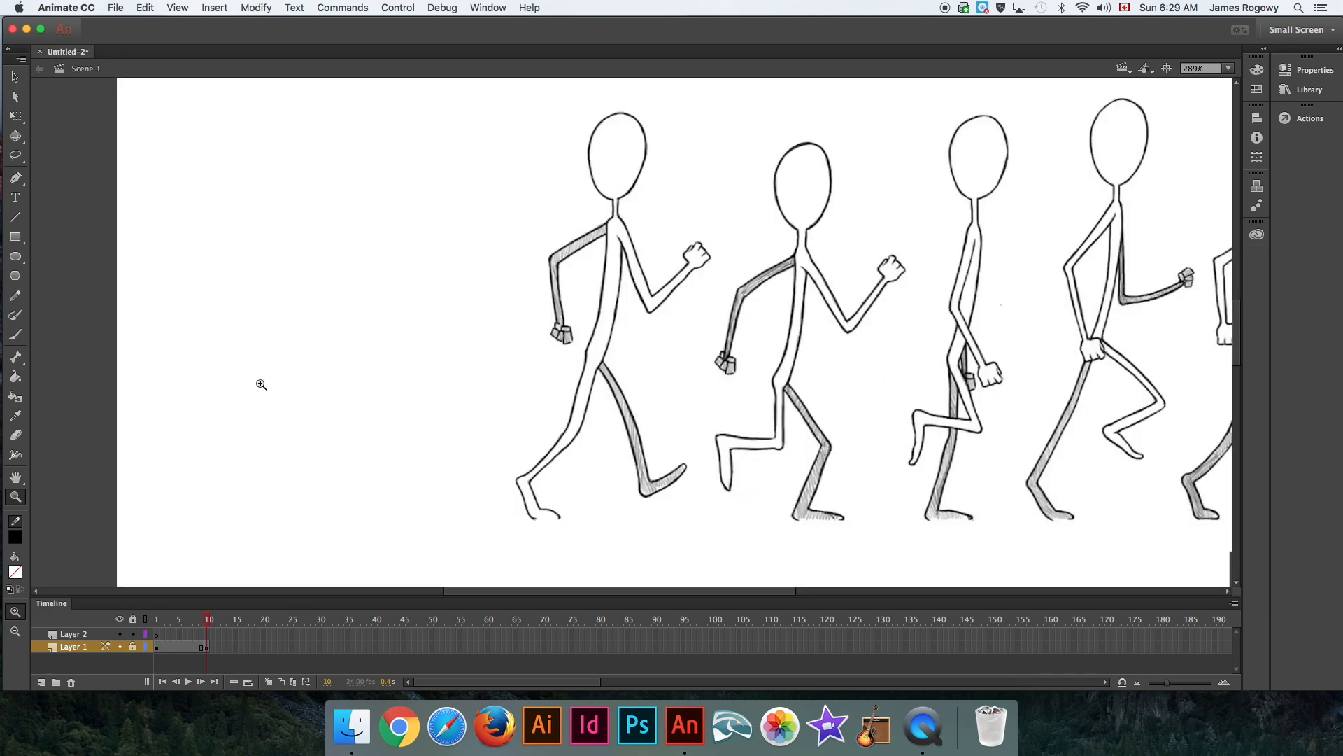
{"action": "left_click", "coordinate": [157, 635]}
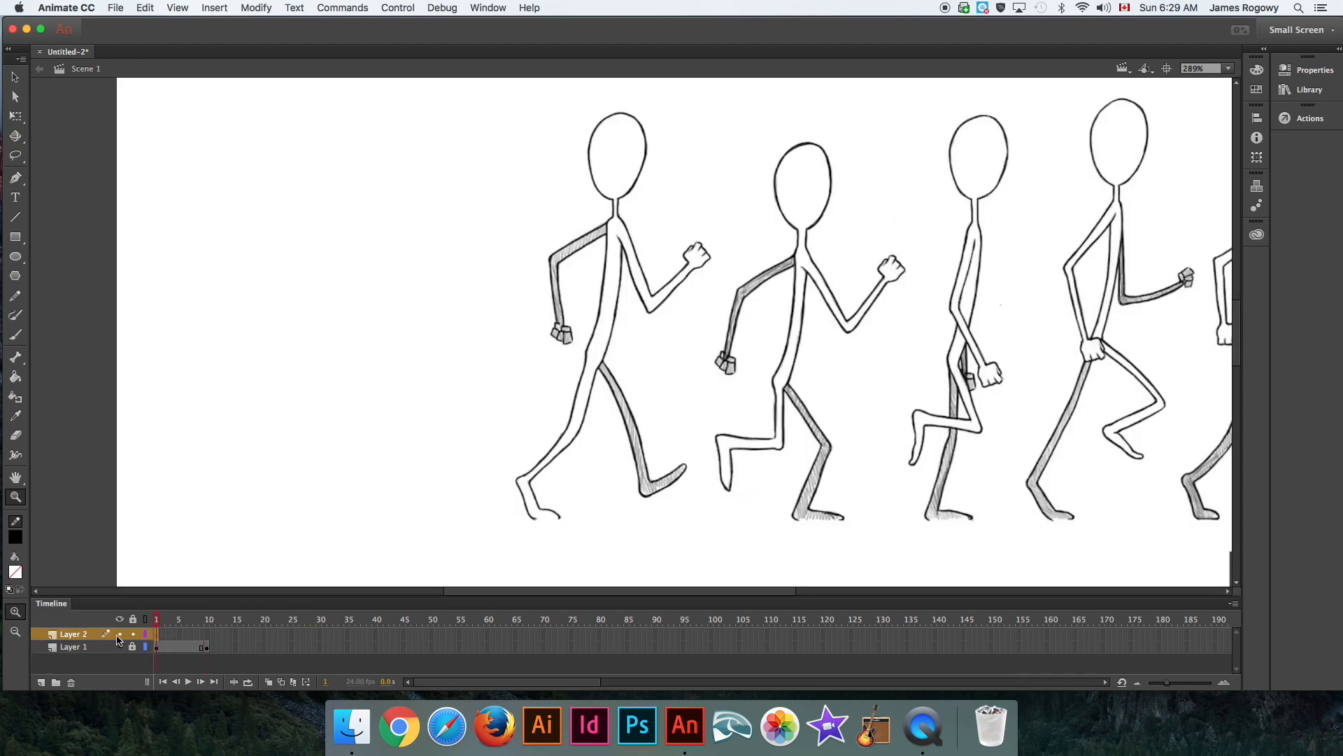
{"action": "left_click", "coordinate": [79, 649]}
{"action": "double_click", "coordinate": [78, 649]}
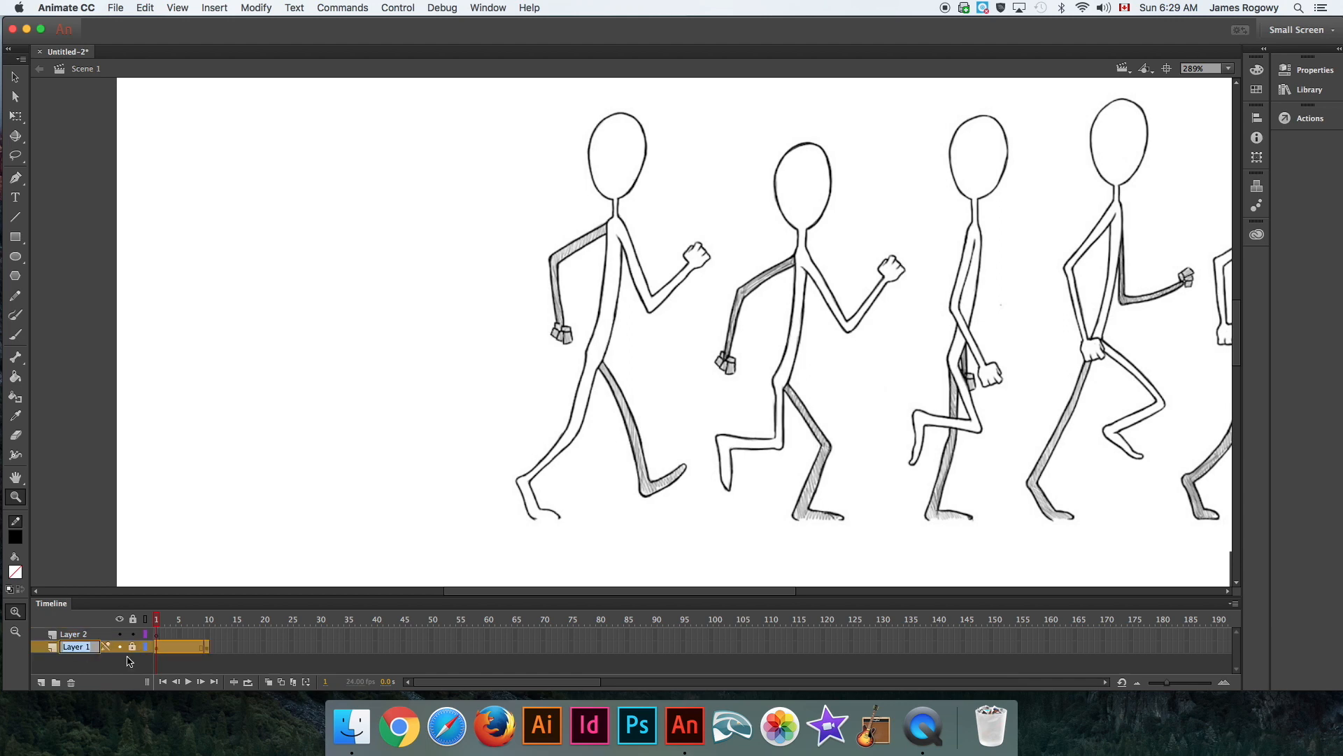
{"action": "type", "text": "reference"}
{"action": "key", "text": "Return"}
{"action": "double_click", "coordinate": [77, 634]}
{"action": "type", "text": "wa"}
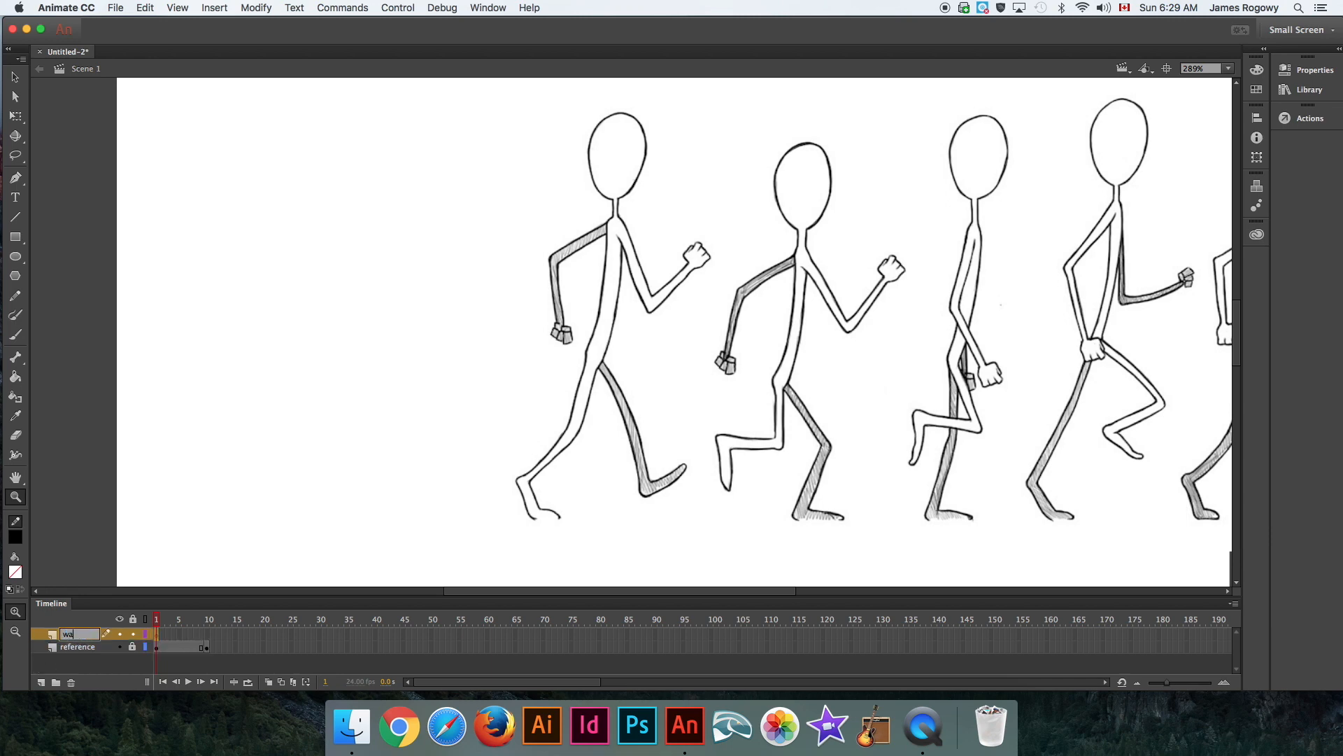
{"action": "type", "text": "lk"}
{"action": "key", "text": "Return"}
Set the Brush fill to black and trace the first pose's head and neck on frame 1 of the walk layer.
{"action": "left_click", "coordinate": [16, 334]}
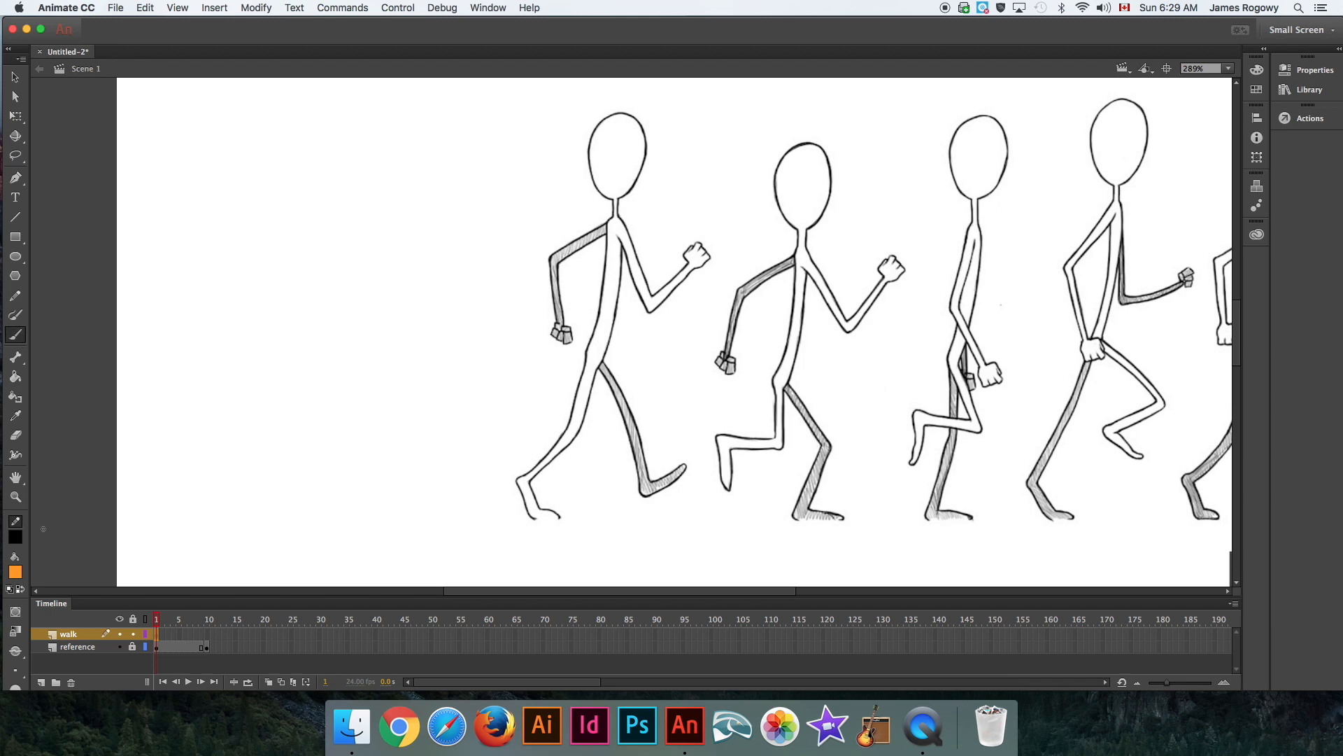
{"action": "left_click", "coordinate": [15, 572]}
{"action": "left_click", "coordinate": [61, 431]}
{"action": "mouse_move", "coordinate": [614, 200]}
{"action": "left_mouse_down"}
{"action": "mouse_move", "coordinate": [593, 138]}
{"action": "mouse_move", "coordinate": [616, 114]}
{"action": "mouse_move", "coordinate": [644, 131]}
{"action": "mouse_move", "coordinate": [622, 198]}
{"action": "left_mouse_up"}
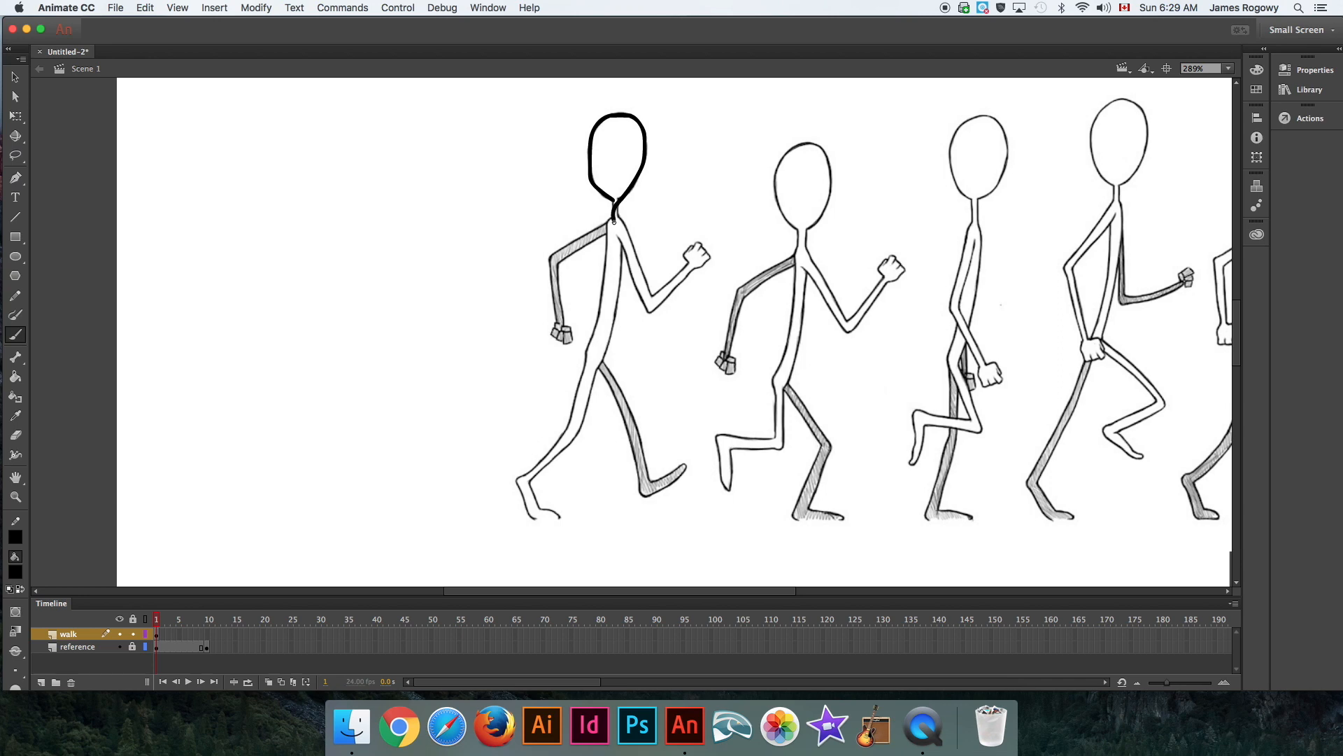
Trace the first pose's torso, legs, arms and round hands as single brush lines, and hide the reference layer.
{"action": "left_click_drag", "start_coordinate": [613, 231], "coordinate": [594, 355]}
{"action": "mouse_move", "coordinate": [593, 356]}
{"action": "left_mouse_down"}
{"action": "mouse_move", "coordinate": [568, 440]}
{"action": "mouse_move", "coordinate": [526, 477]}
{"action": "mouse_move", "coordinate": [534, 511]}
{"action": "mouse_move", "coordinate": [560, 516]}
{"action": "left_mouse_up"}
{"action": "mouse_move", "coordinate": [592, 363]}
{"action": "left_mouse_down"}
{"action": "mouse_move", "coordinate": [644, 478]}
{"action": "mouse_move", "coordinate": [661, 489]}
{"action": "mouse_move", "coordinate": [678, 470]}
{"action": "left_mouse_up"}
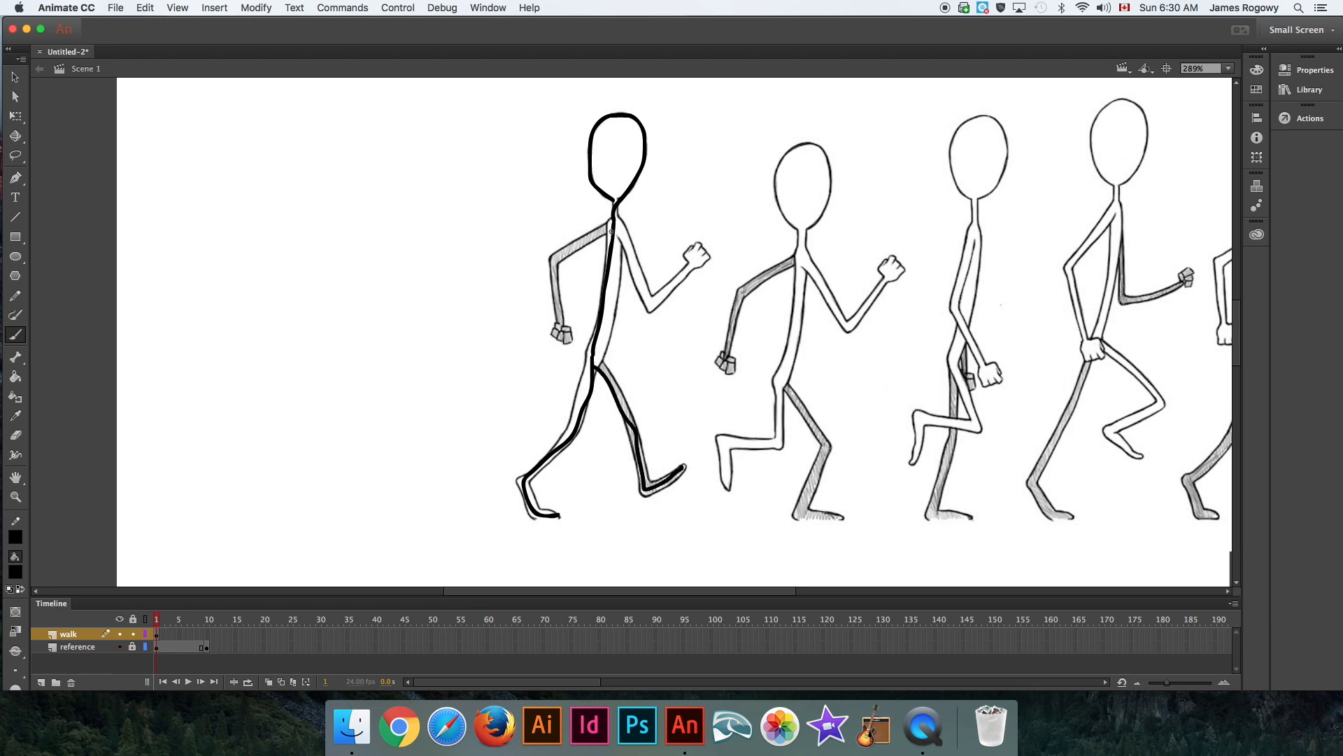
{"action": "mouse_move", "coordinate": [613, 225]}
{"action": "left_mouse_down"}
{"action": "mouse_move", "coordinate": [650, 302]}
{"action": "mouse_move", "coordinate": [712, 265]}
{"action": "mouse_move", "coordinate": [700, 244]}
{"action": "mouse_move", "coordinate": [692, 264]}
{"action": "mouse_move", "coordinate": [612, 244]}
{"action": "mouse_move", "coordinate": [611, 226]}
{"action": "mouse_move", "coordinate": [553, 261]}
{"action": "mouse_move", "coordinate": [564, 323]}
{"action": "left_mouse_up"}
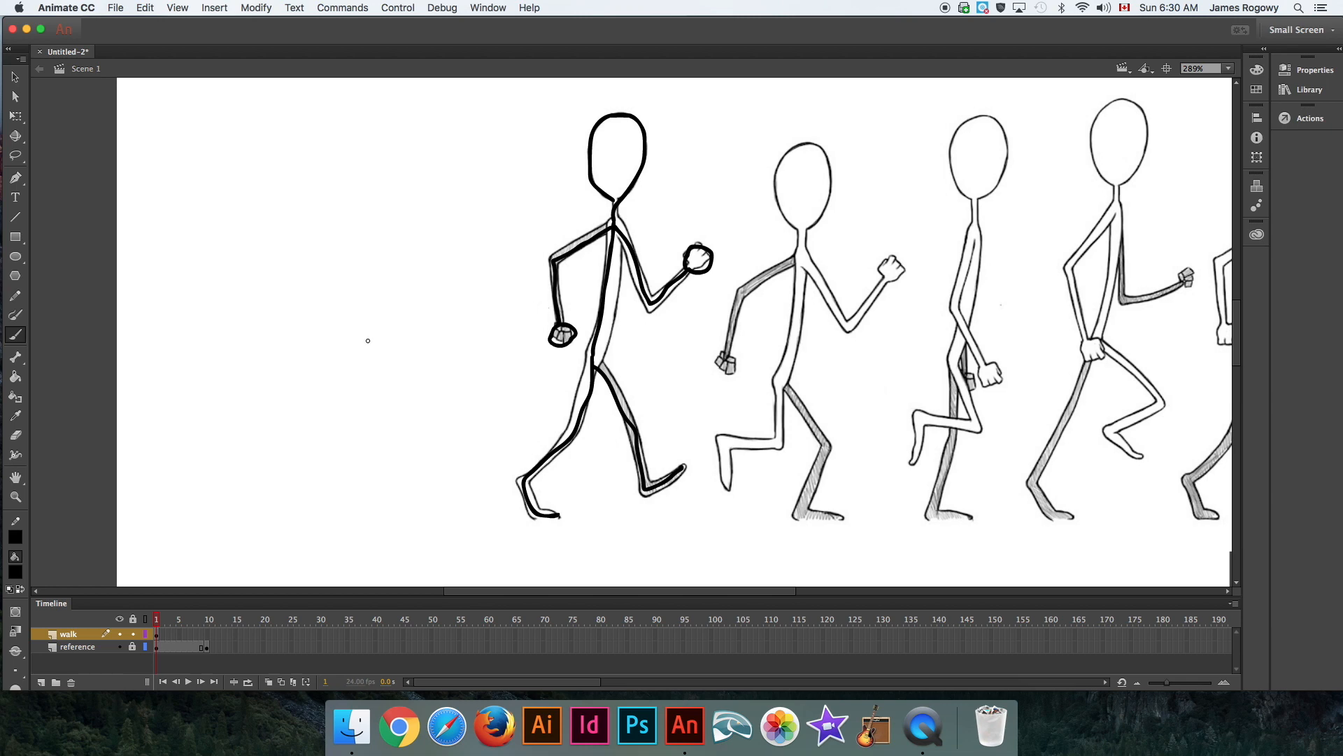
{"action": "left_click", "coordinate": [119, 647]}
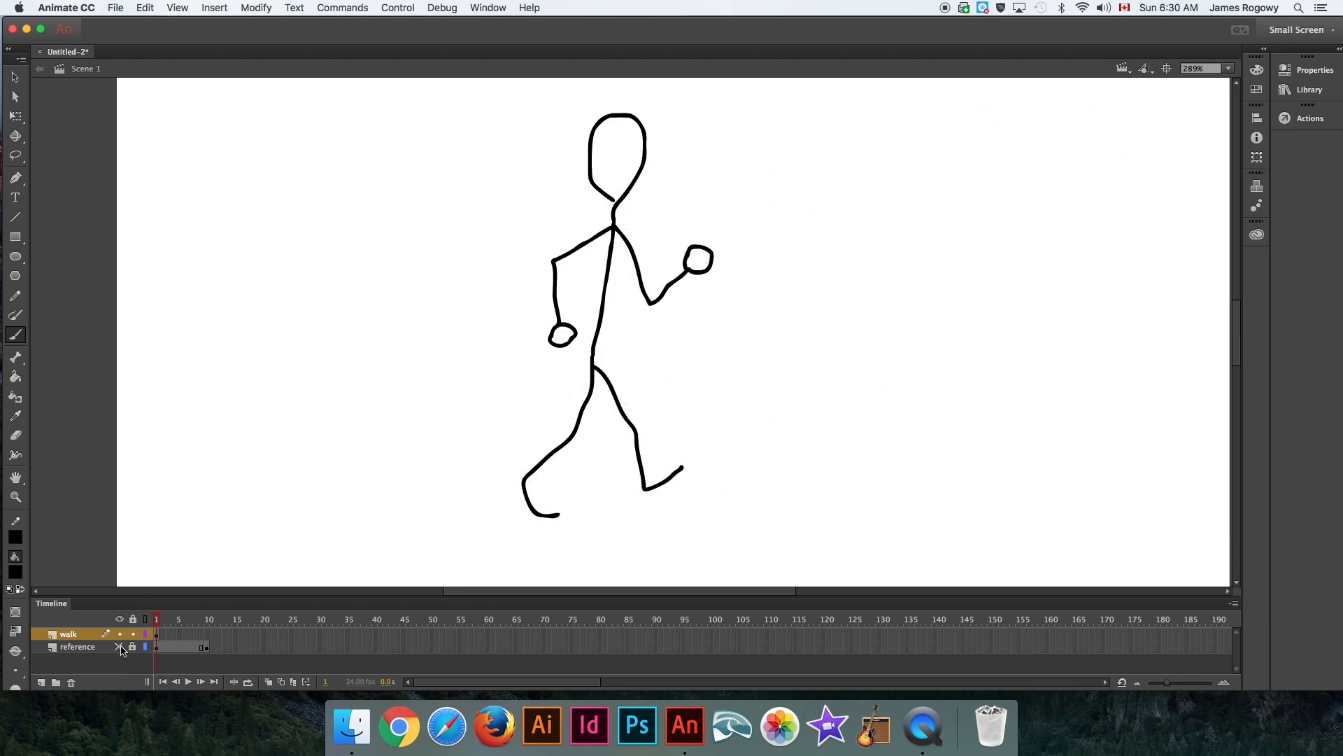
Toggle the reference layer's visibility to compare the traced first pose with the reference drawing, leaving the layer shown.
{"action": "left_click", "coordinate": [120, 648]}
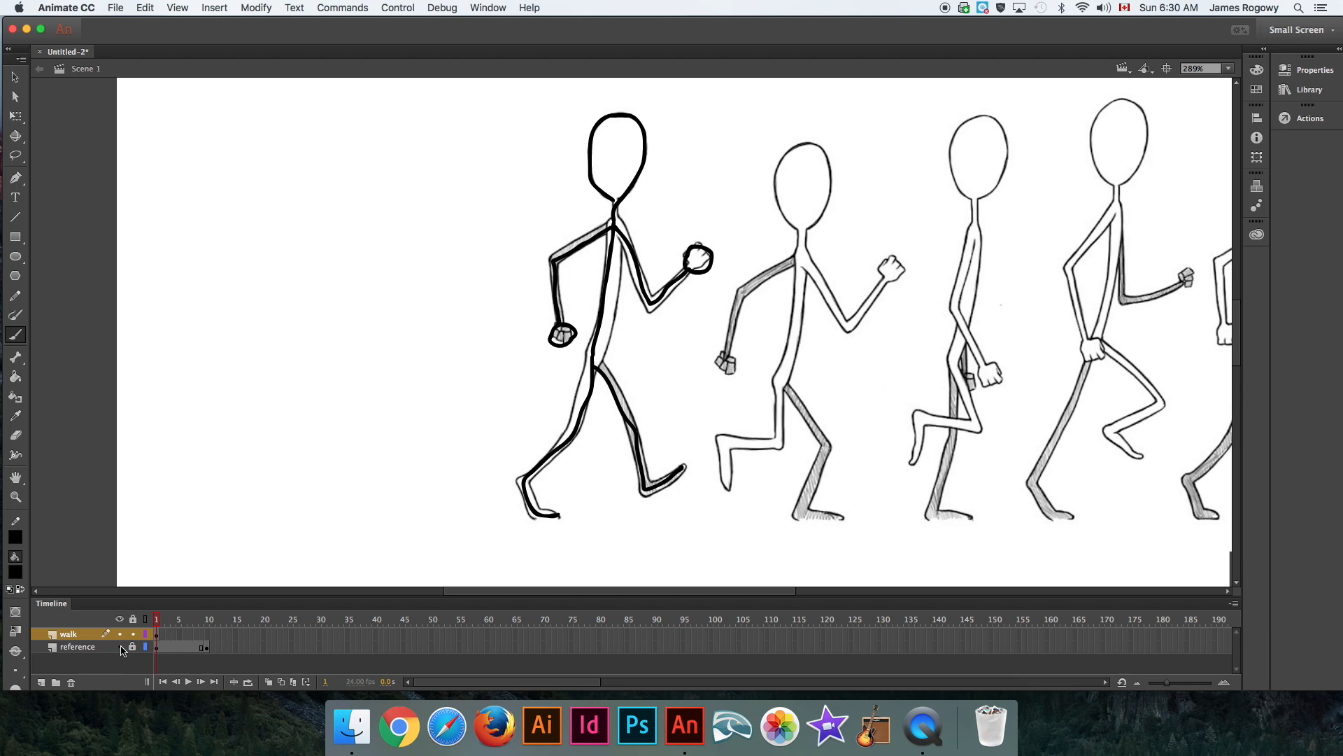
{"action": "left_click", "coordinate": [120, 647]}
{"action": "left_click", "coordinate": [120, 648]}
{"action": "left_click", "coordinate": [119, 648]}
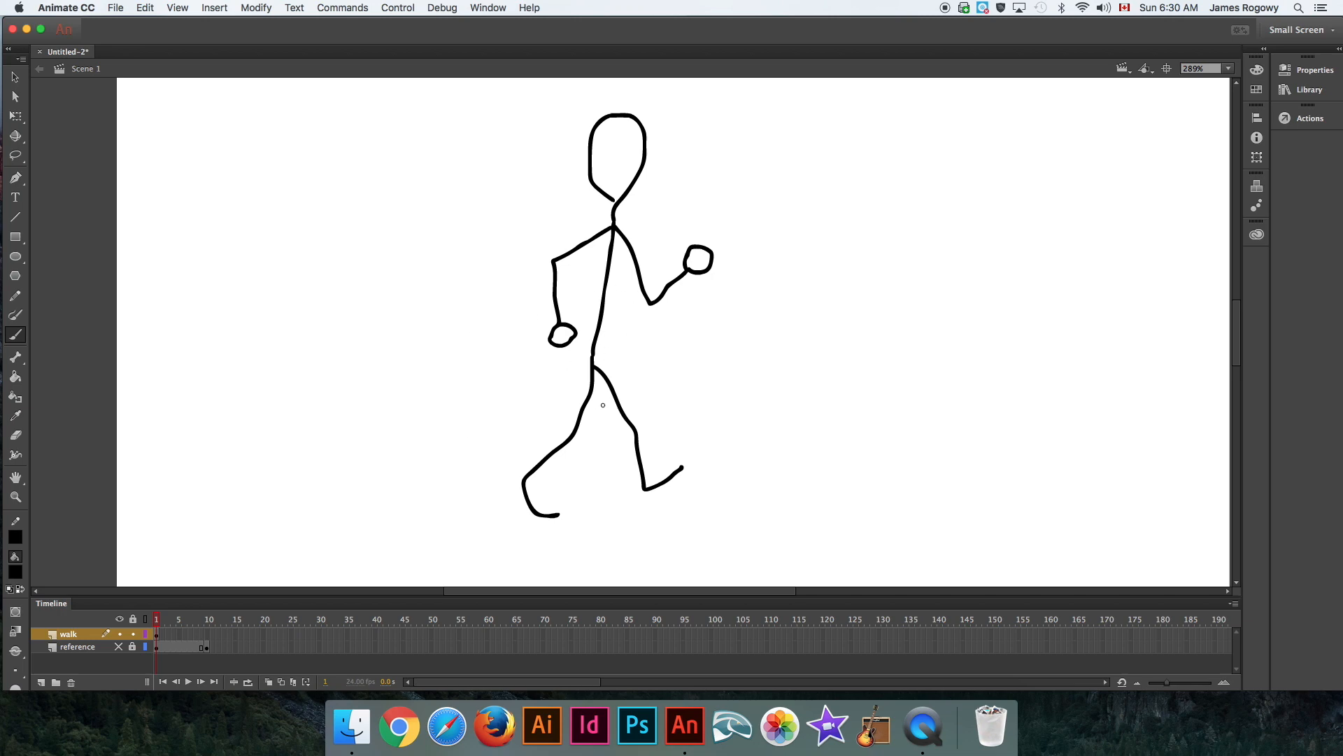
{"action": "left_click", "coordinate": [119, 647]}
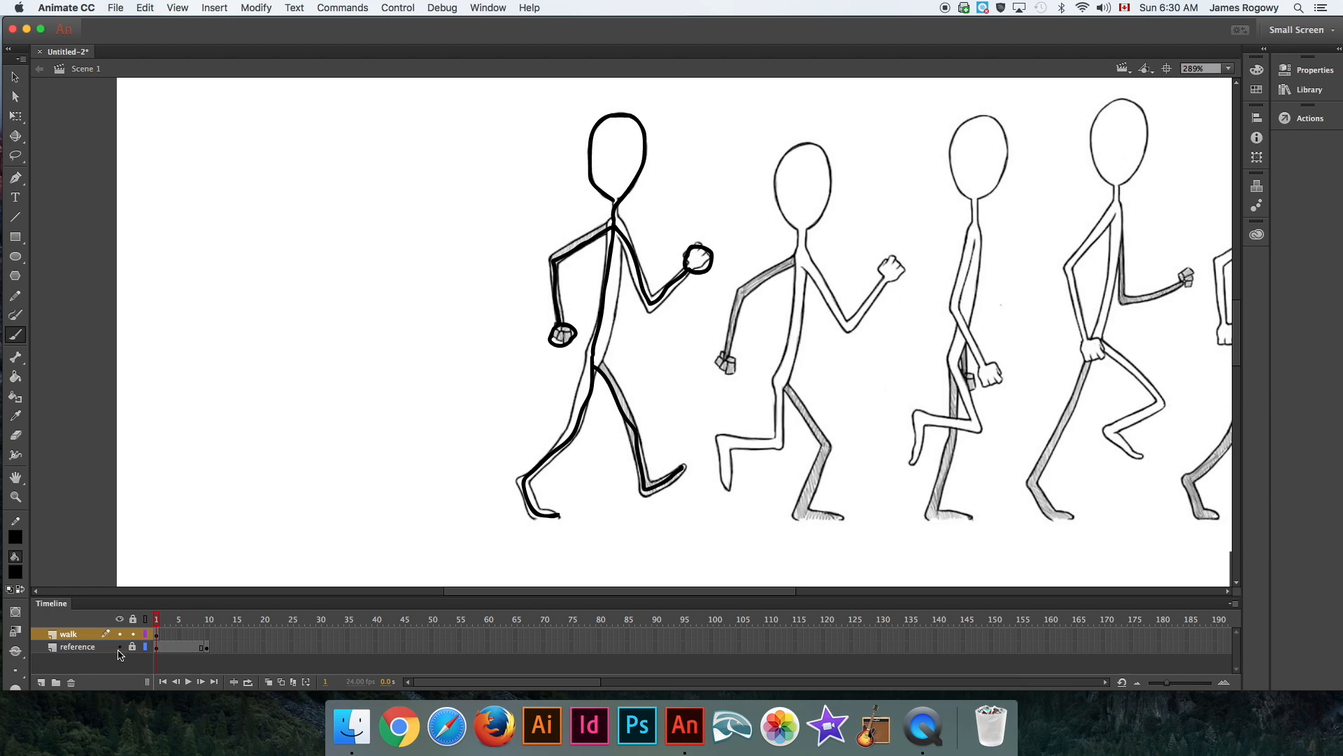
{"action": "left_click", "coordinate": [119, 648]}
{"action": "left_click", "coordinate": [119, 648]}
{"action": "left_click", "coordinate": [120, 648]}
{"action": "left_click", "coordinate": [120, 648]}
{"action": "left_click", "coordinate": [120, 648]}
{"action": "left_click", "coordinate": [120, 648]}
Insert a blank keyframe at frame 2 of the walk layer and turn on onion skinning.
{"action": "left_click", "coordinate": [162, 635]}
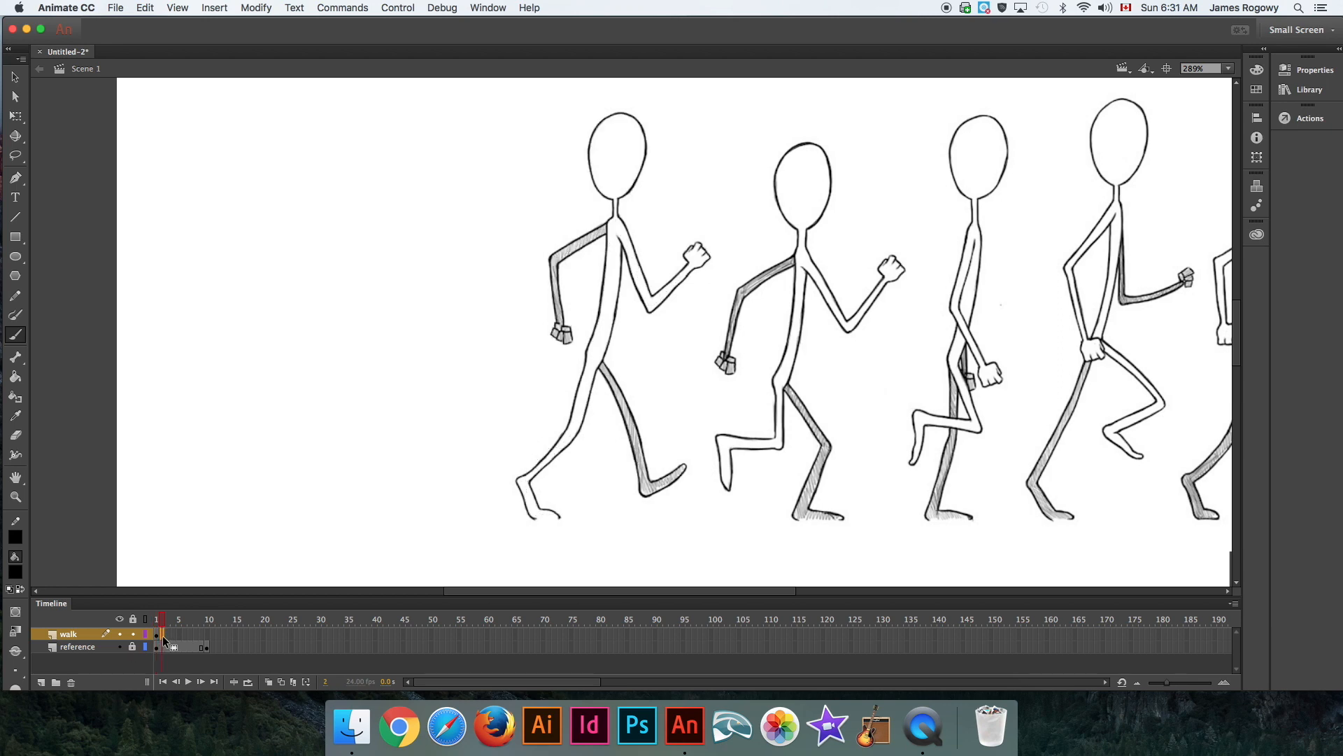
{"action": "right_click", "coordinate": [162, 635]}
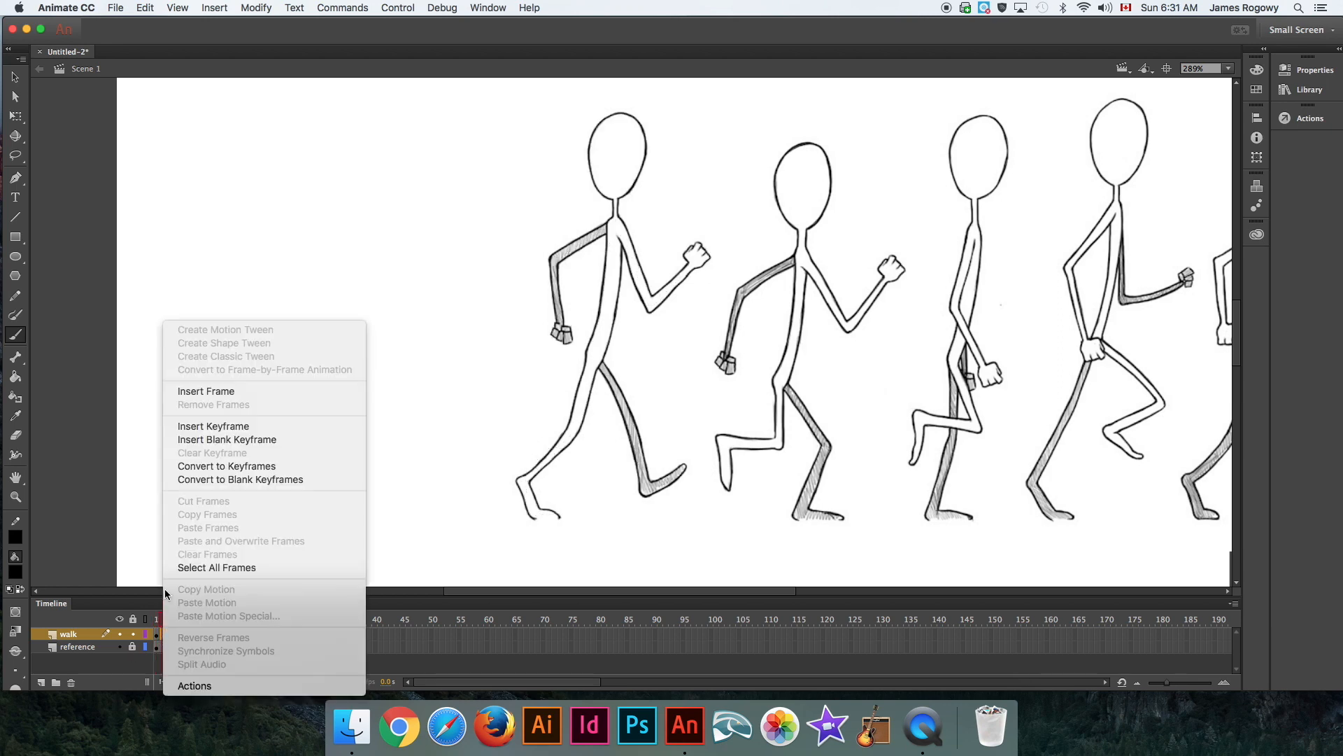
{"action": "left_click", "coordinate": [192, 436]}
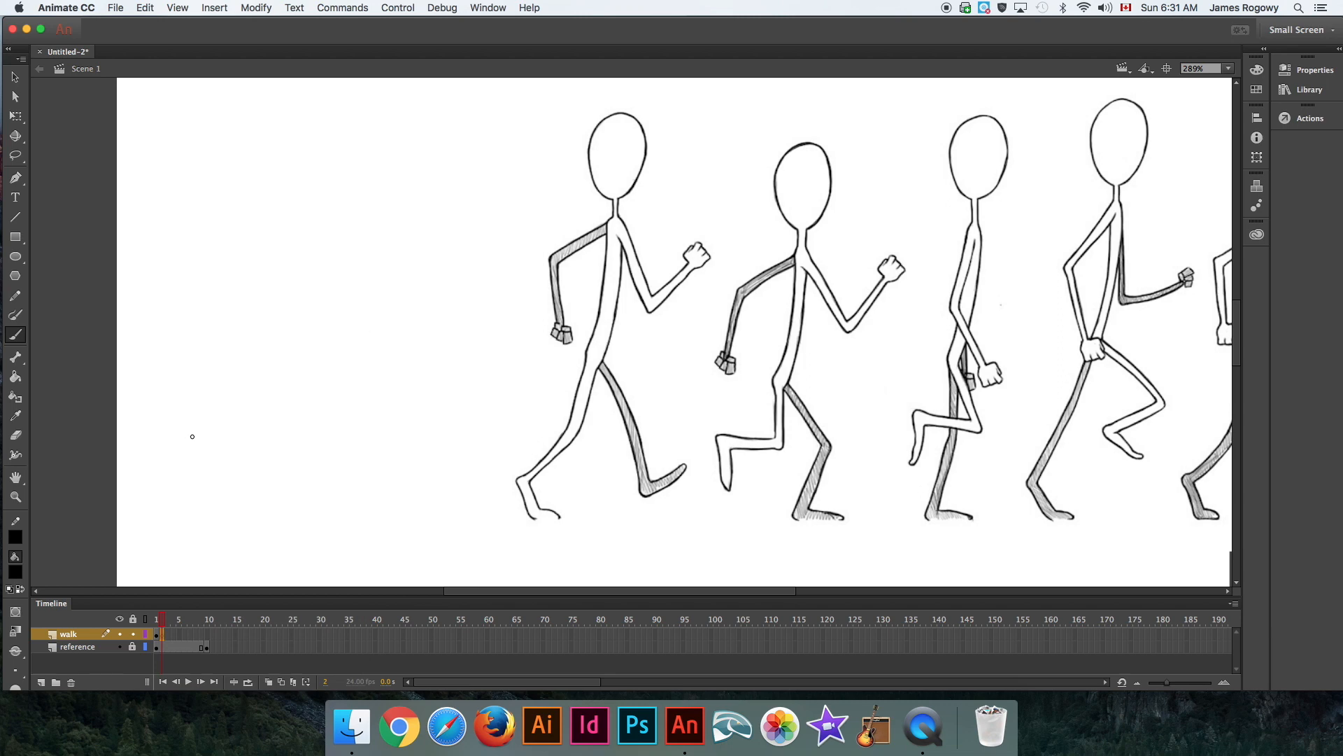
{"action": "left_click", "coordinate": [160, 634]}
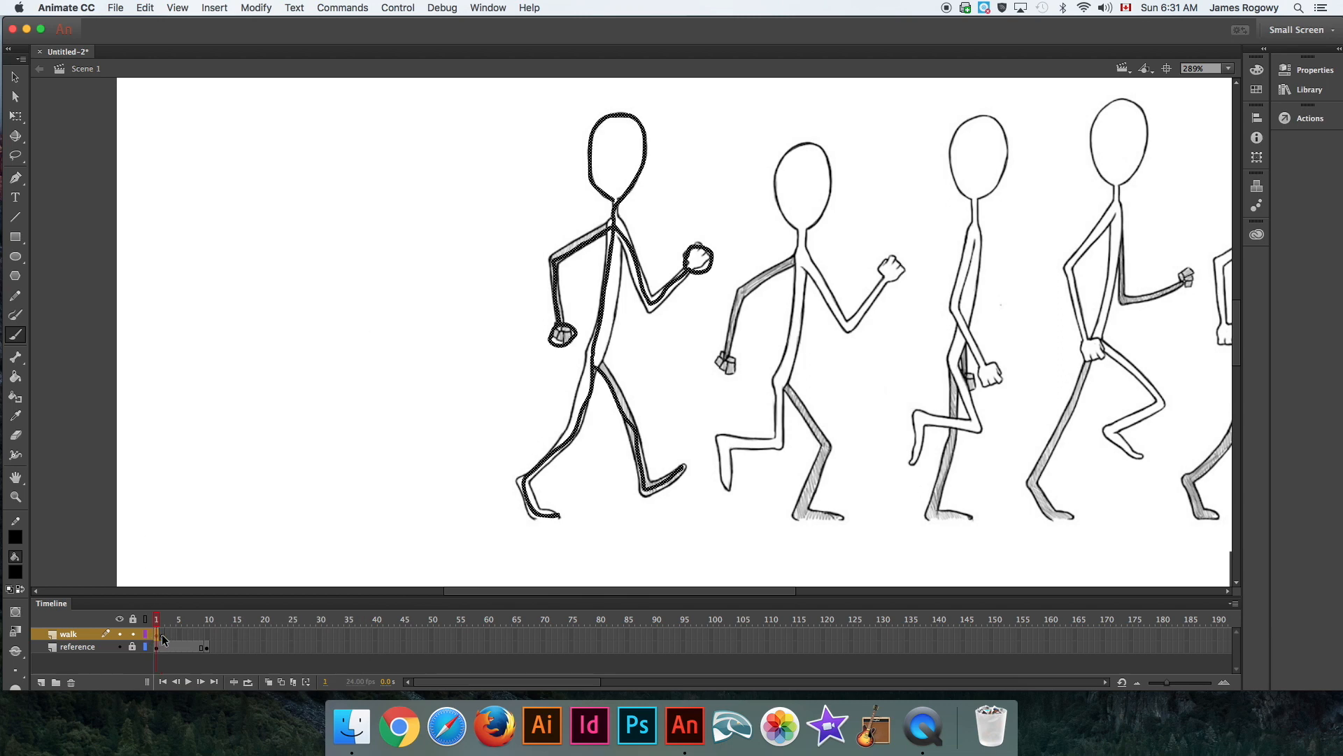
{"action": "left_click", "coordinate": [162, 634]}
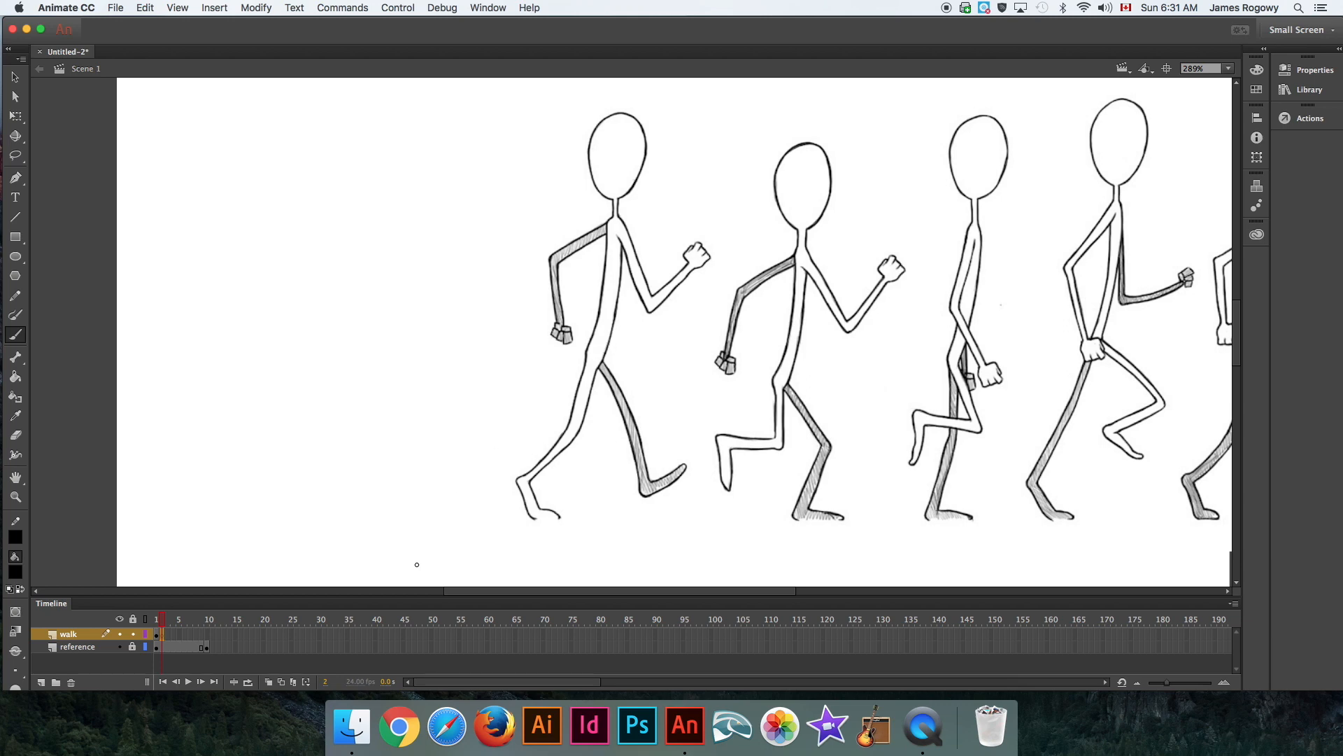
{"action": "left_click", "coordinate": [269, 682]}
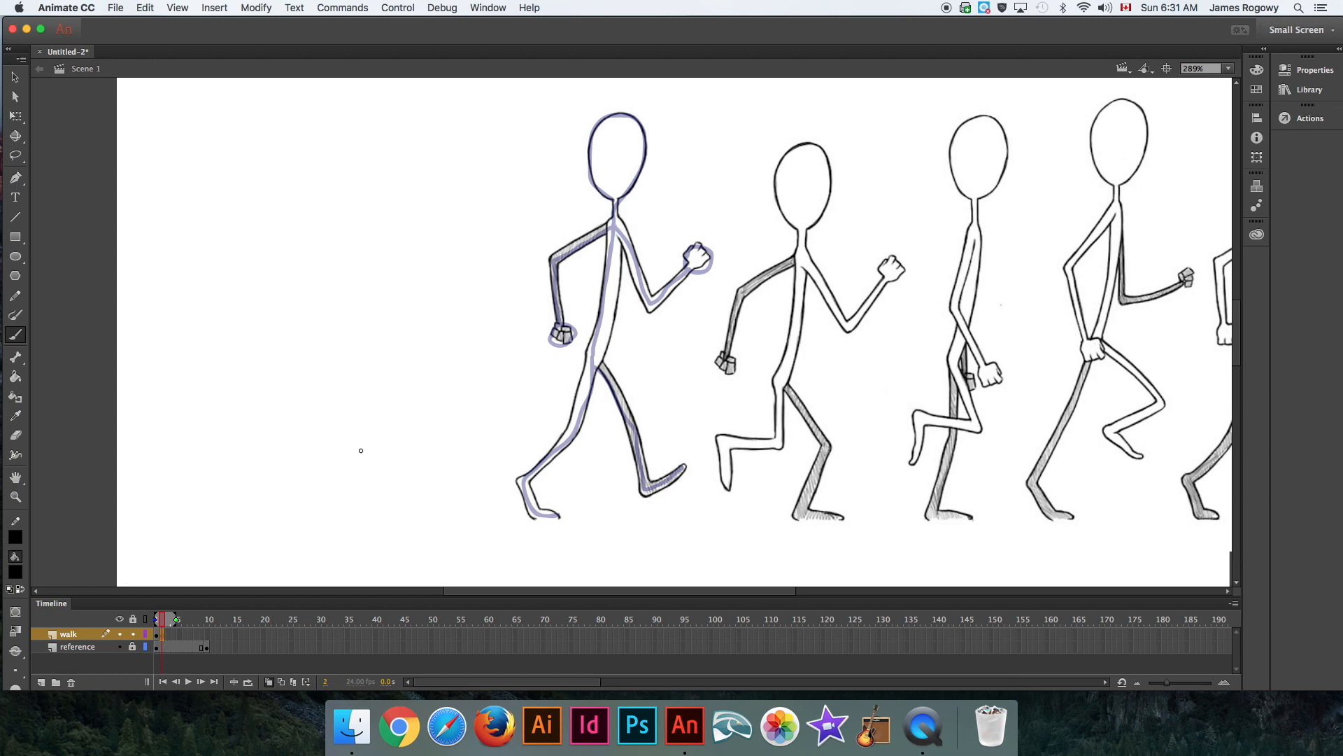
Unlock the reference layer, move its image so the second pose sits over the onion-skinned first pose, and lock the layer again.
{"action": "left_click", "coordinate": [100, 647]}
{"action": "left_click", "coordinate": [132, 646]}
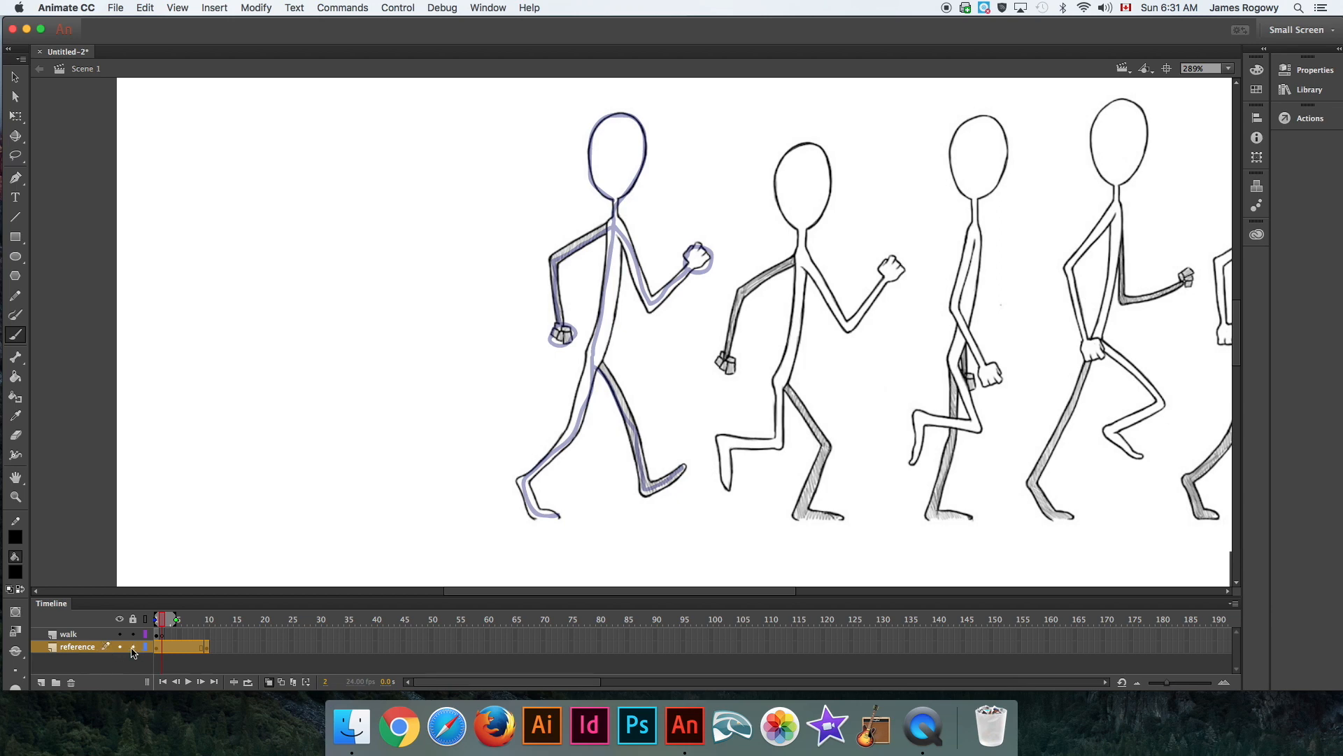
{"action": "key", "text": "v"}
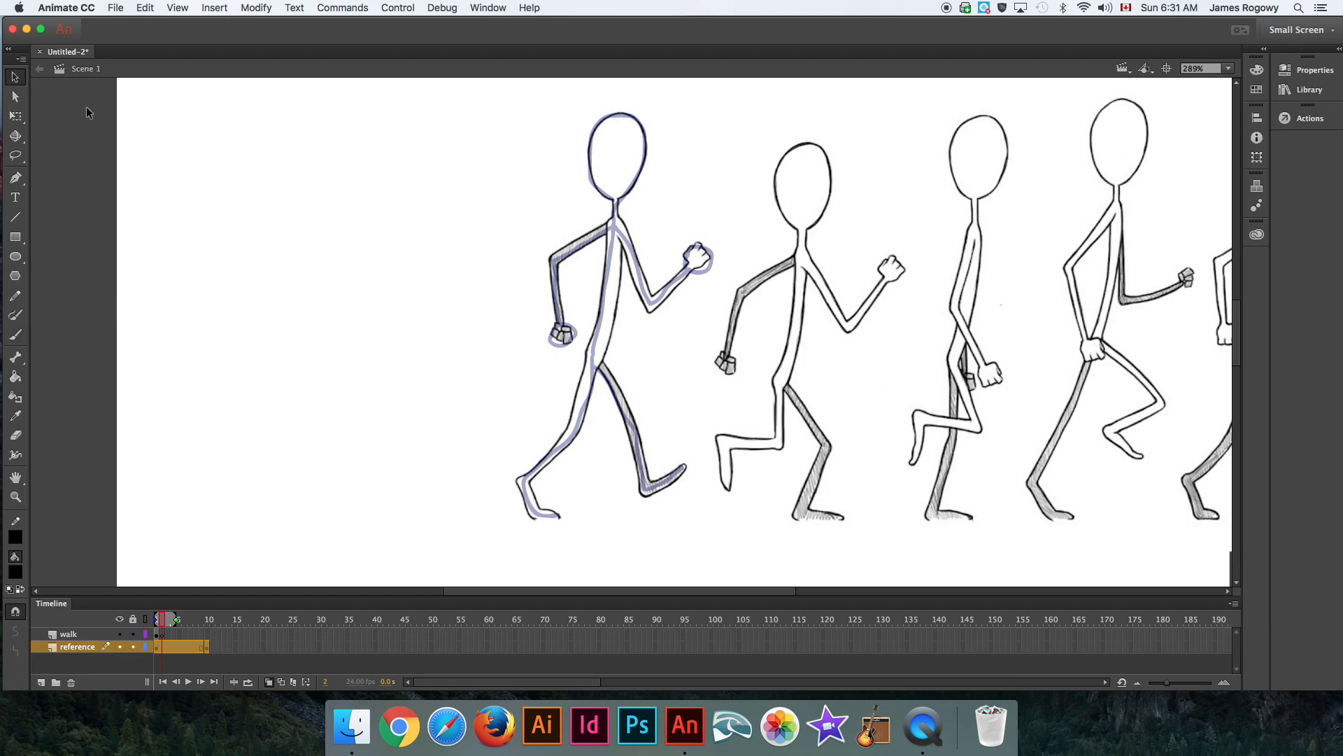
{"action": "left_click_drag", "start_coordinate": [820, 287], "coordinate": [626, 296]}
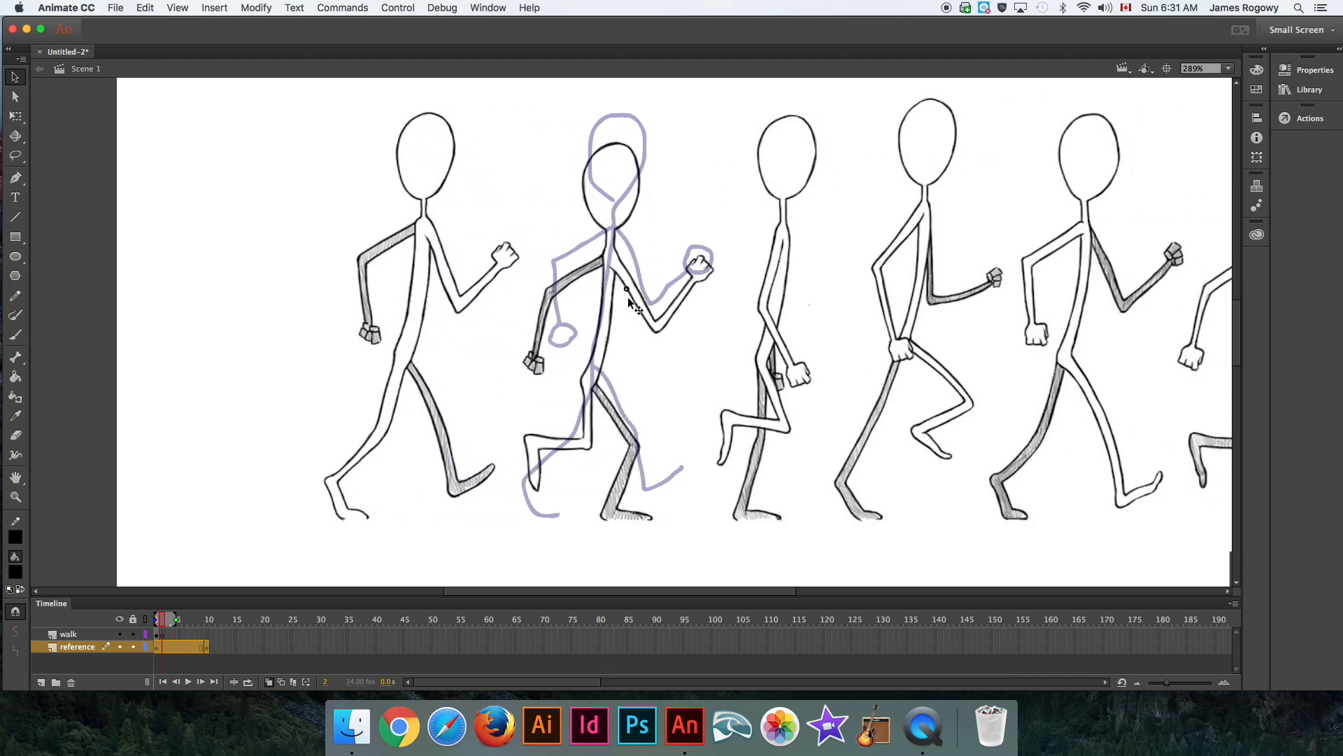
{"action": "left_click_drag", "start_coordinate": [625, 299], "coordinate": [626, 300]}
{"action": "left_click", "coordinate": [133, 646]}
Trace the second pose's head, torso, legs, arms and round hands with the Brush on frame 2 of the walk layer, and check it without the reference.
{"action": "left_click", "coordinate": [162, 634]}
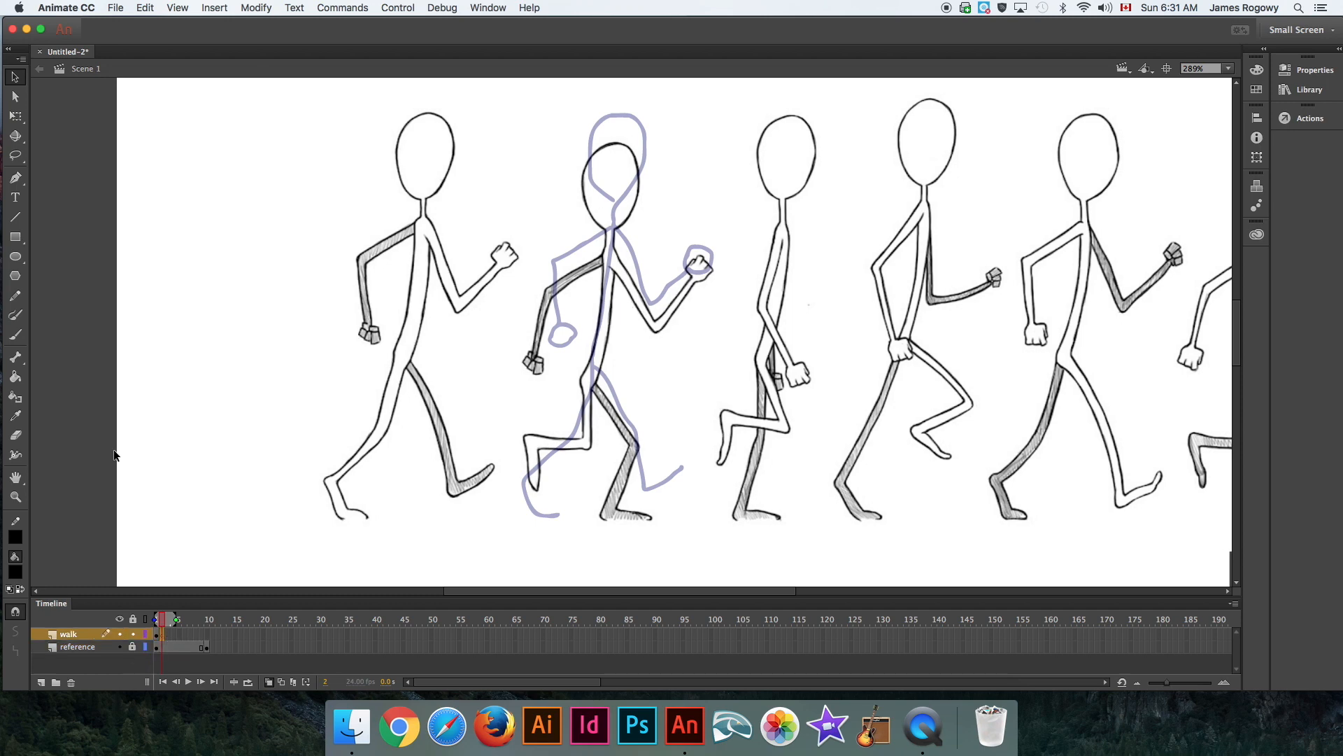
{"action": "left_click", "coordinate": [16, 297]}
{"action": "left_click", "coordinate": [21, 336]}
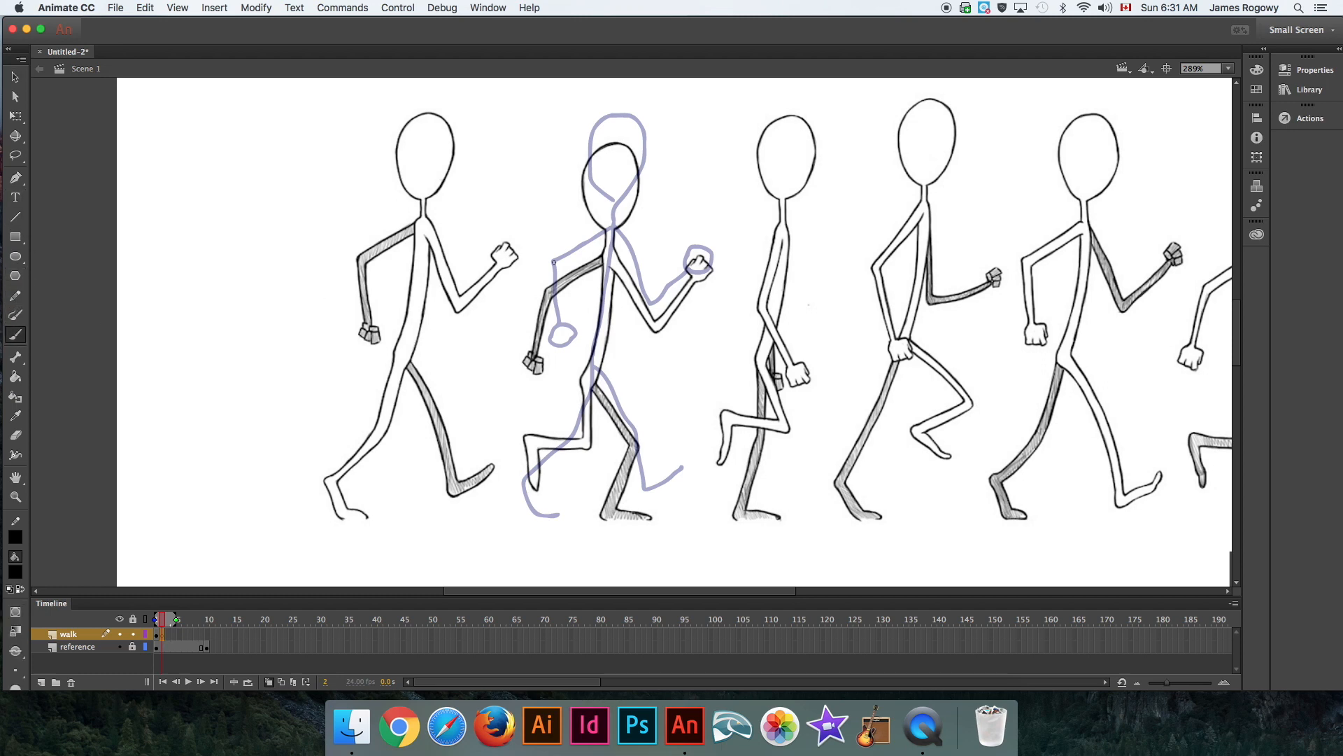
{"action": "mouse_move", "coordinate": [608, 230]}
{"action": "left_mouse_down"}
{"action": "mouse_move", "coordinate": [586, 209]}
{"action": "mouse_move", "coordinate": [599, 148]}
{"action": "mouse_move", "coordinate": [633, 153]}
{"action": "mouse_move", "coordinate": [636, 191]}
{"action": "mouse_move", "coordinate": [608, 255]}
{"action": "mouse_move", "coordinate": [586, 441]}
{"action": "mouse_move", "coordinate": [533, 452]}
{"action": "mouse_move", "coordinate": [536, 484]}
{"action": "left_mouse_up"}
{"action": "mouse_move", "coordinate": [588, 382]}
{"action": "left_mouse_down"}
{"action": "mouse_move", "coordinate": [629, 441]}
{"action": "mouse_move", "coordinate": [609, 513]}
{"action": "mouse_move", "coordinate": [638, 519]}
{"action": "left_mouse_up"}
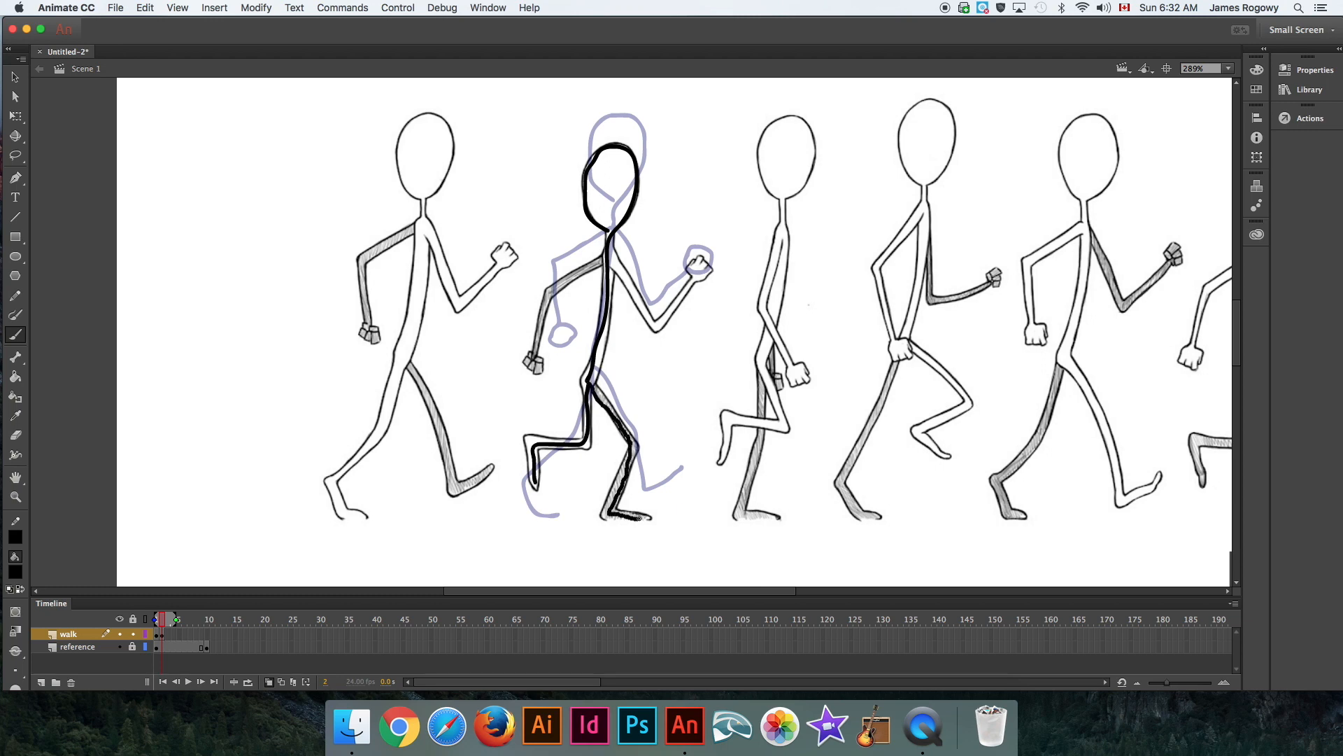
{"action": "mouse_move", "coordinate": [606, 260]}
{"action": "left_mouse_down"}
{"action": "mouse_move", "coordinate": [658, 325]}
{"action": "mouse_move", "coordinate": [715, 273]}
{"action": "mouse_move", "coordinate": [689, 260]}
{"action": "mouse_move", "coordinate": [689, 280]}
{"action": "left_mouse_up"}
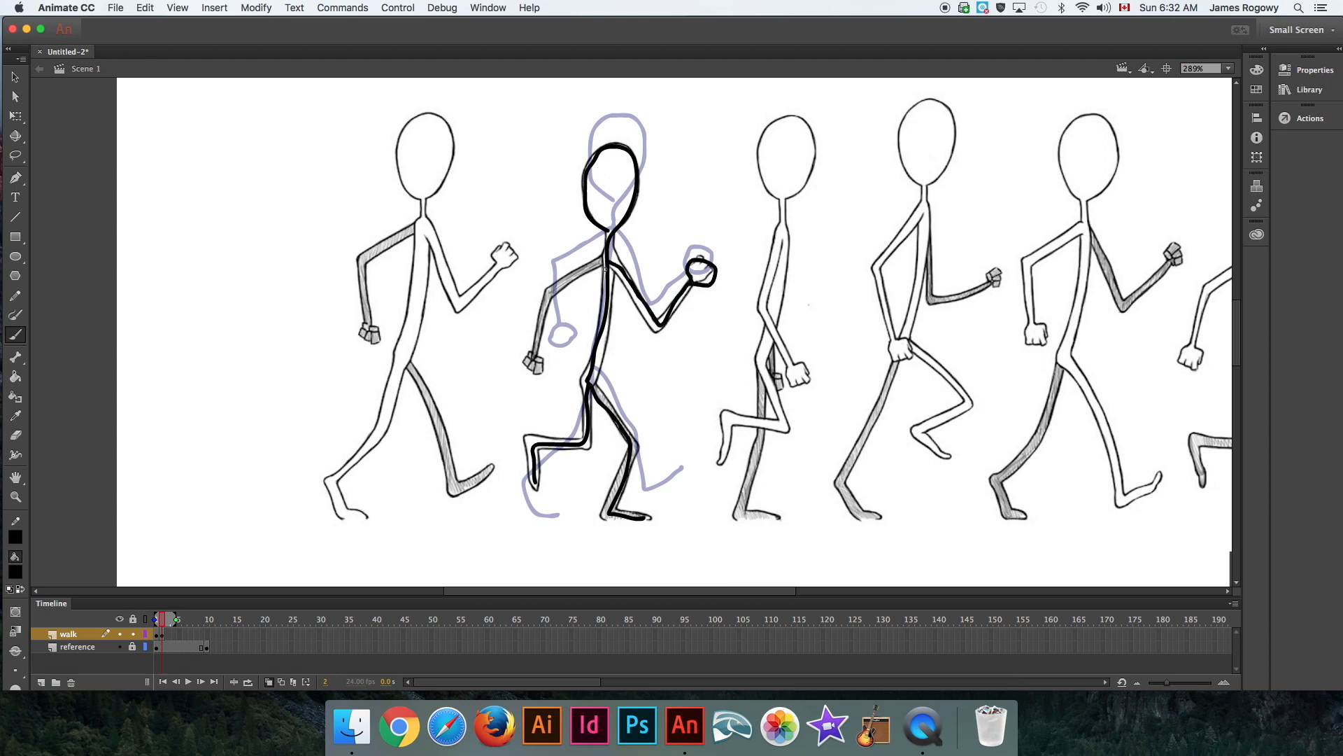
{"action": "mouse_move", "coordinate": [608, 262]}
{"action": "left_mouse_down"}
{"action": "mouse_move", "coordinate": [546, 294]}
{"action": "mouse_move", "coordinate": [535, 375]}
{"action": "mouse_move", "coordinate": [526, 352]}
{"action": "left_mouse_up"}
{"action": "left_click", "coordinate": [119, 646]}
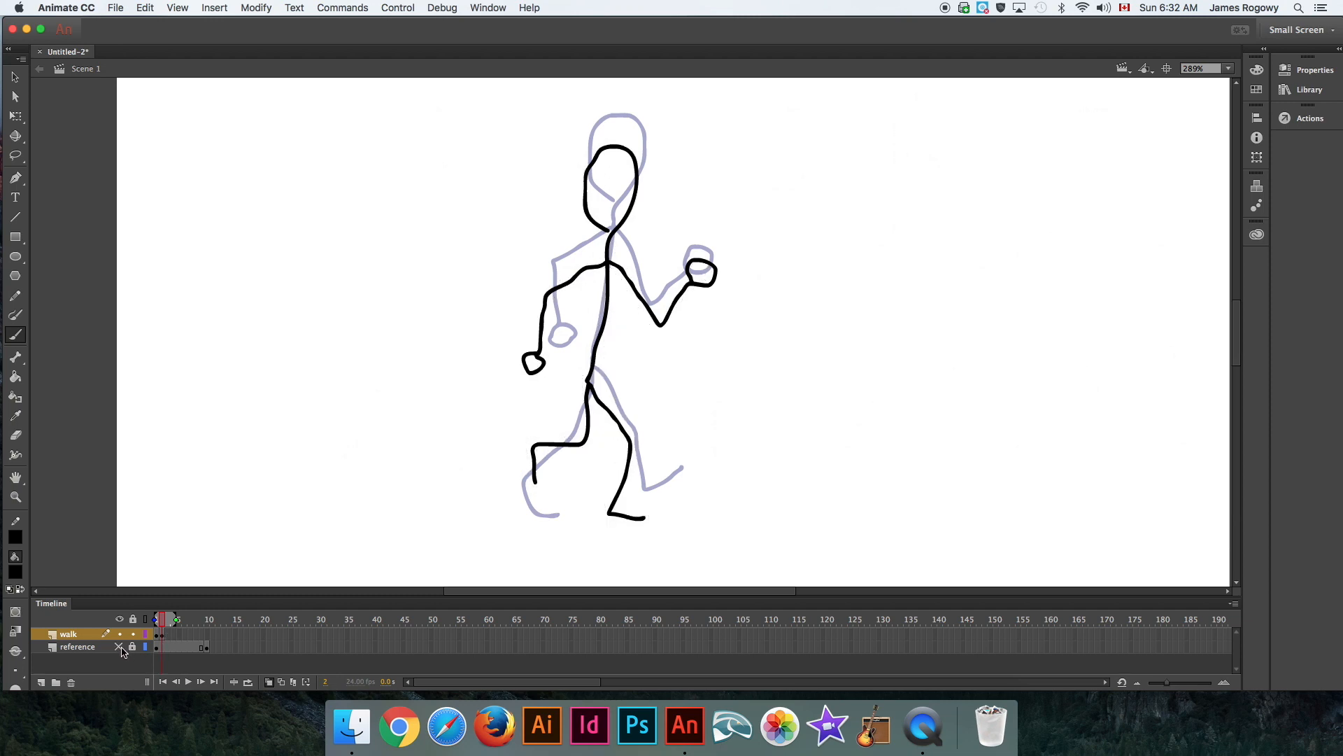
{"action": "left_click", "coordinate": [119, 647]}
Insert a blank keyframe at frame 3 of the walk layer.
{"action": "left_click", "coordinate": [167, 638]}
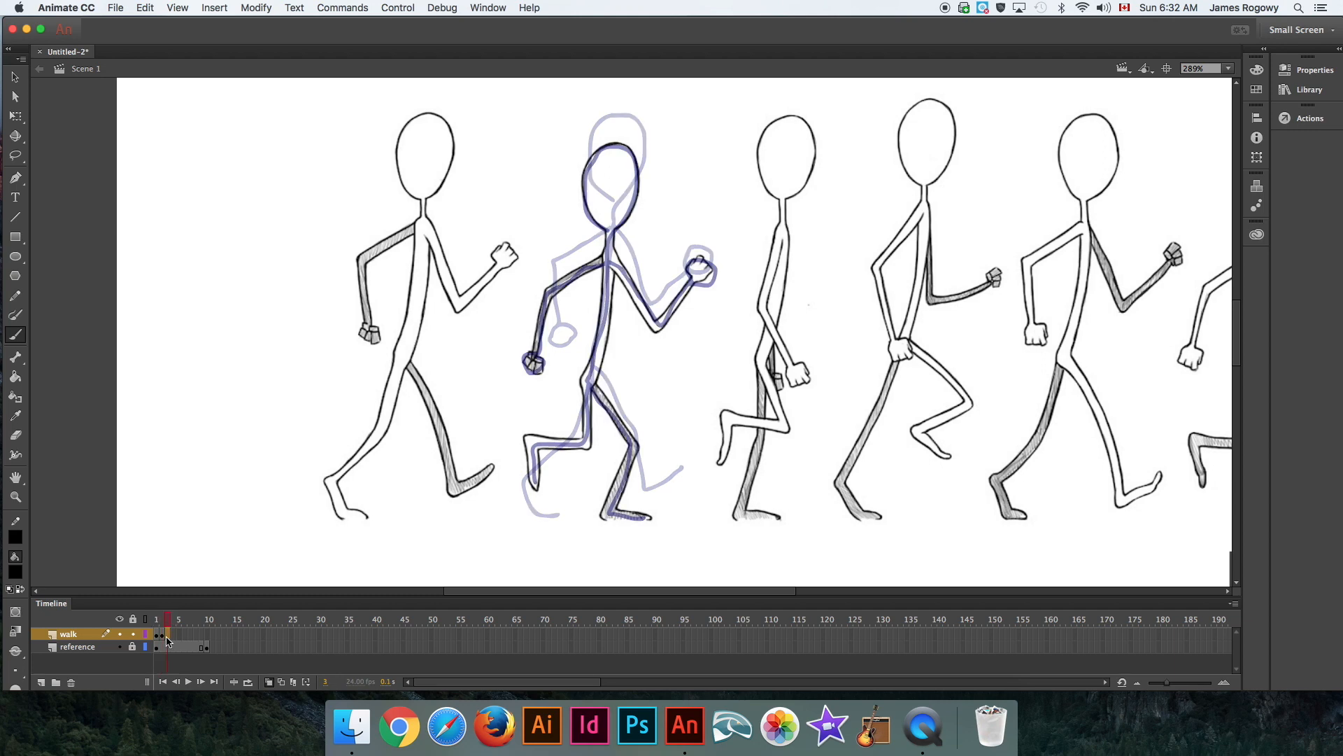
{"action": "right_click", "coordinate": [166, 636]}
{"action": "left_click", "coordinate": [216, 440]}
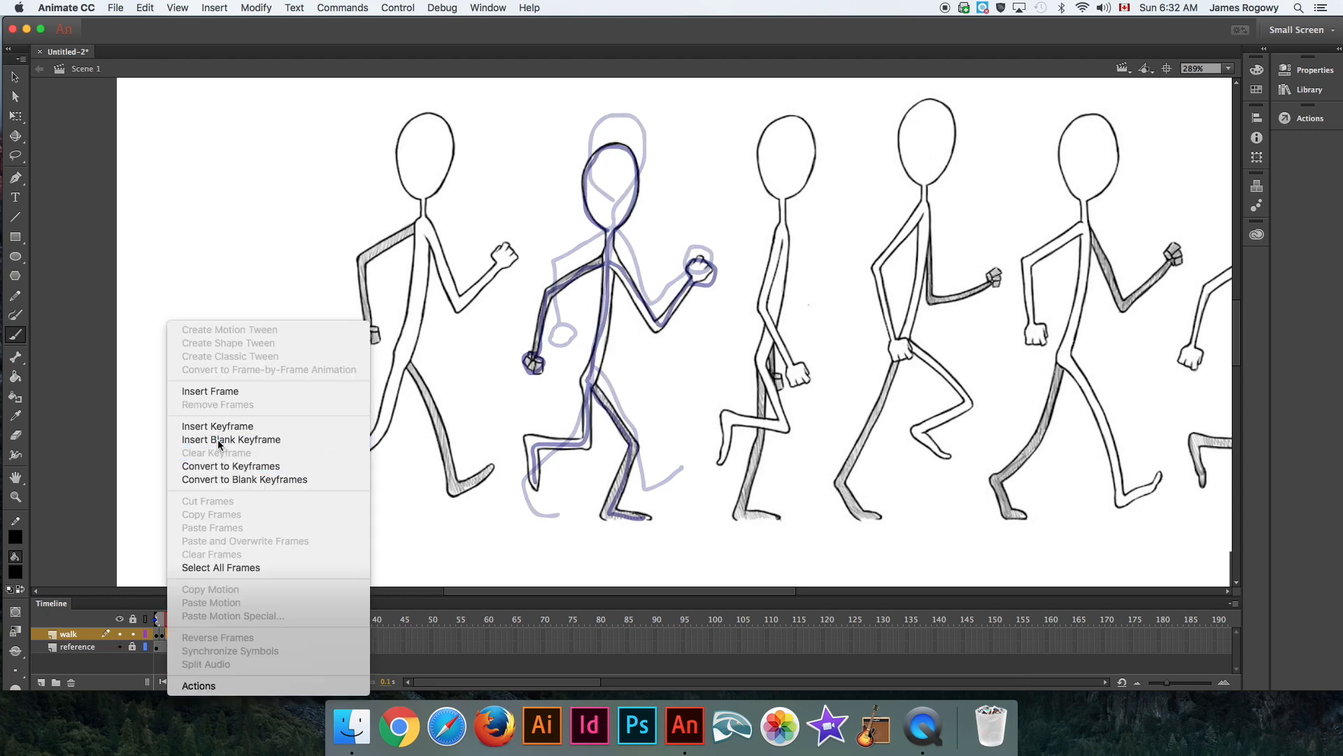
Unlock the reference layer, move its image so the third pose sits over the onion-skinned poses, and relock the layer.
{"action": "left_click", "coordinate": [104, 647]}
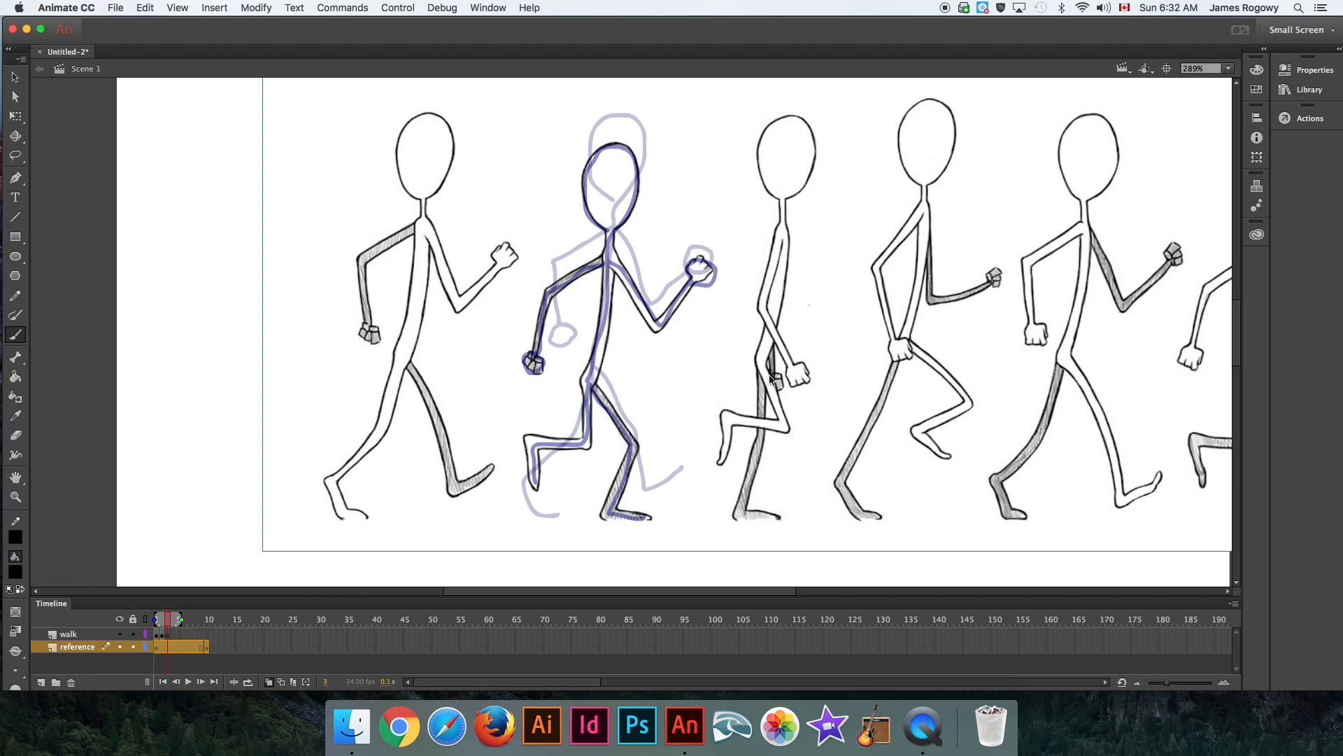
{"action": "left_click", "coordinate": [785, 346]}
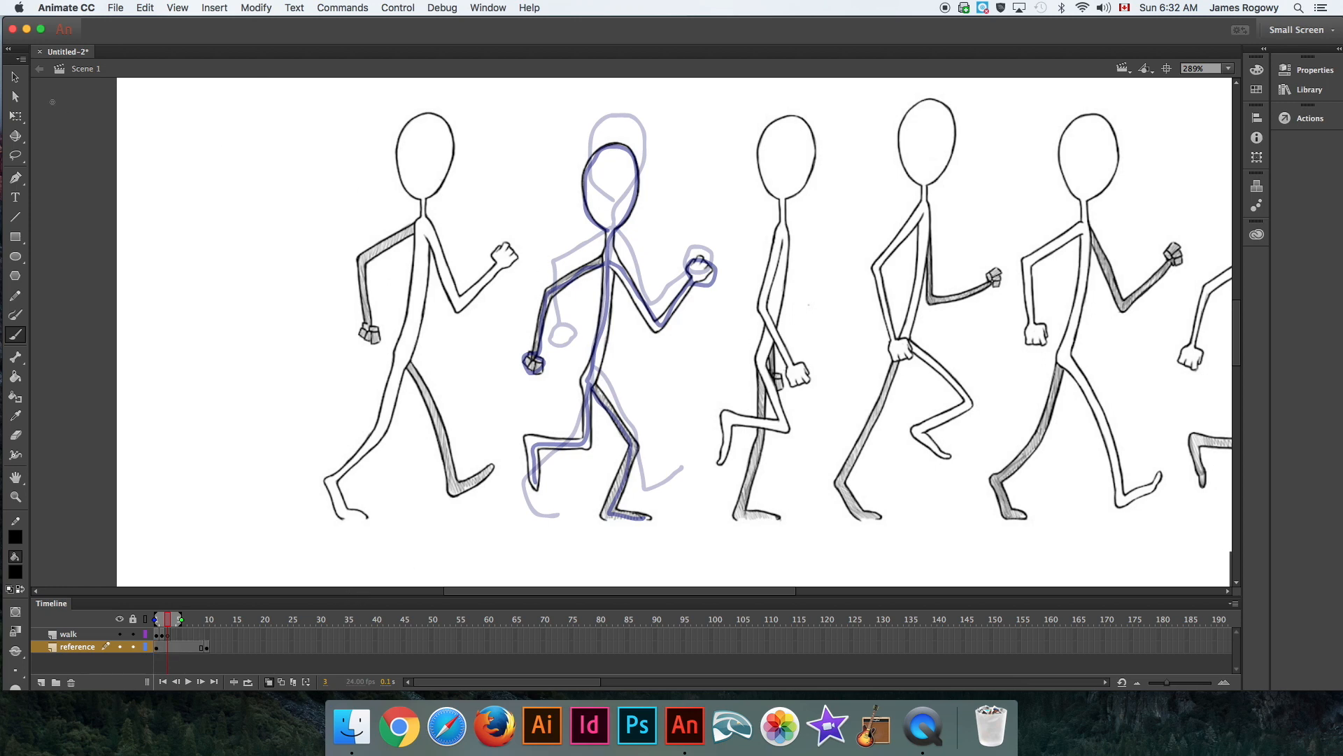
{"action": "key", "text": "v"}
{"action": "left_click_drag", "start_coordinate": [897, 266], "coordinate": [697, 266]}
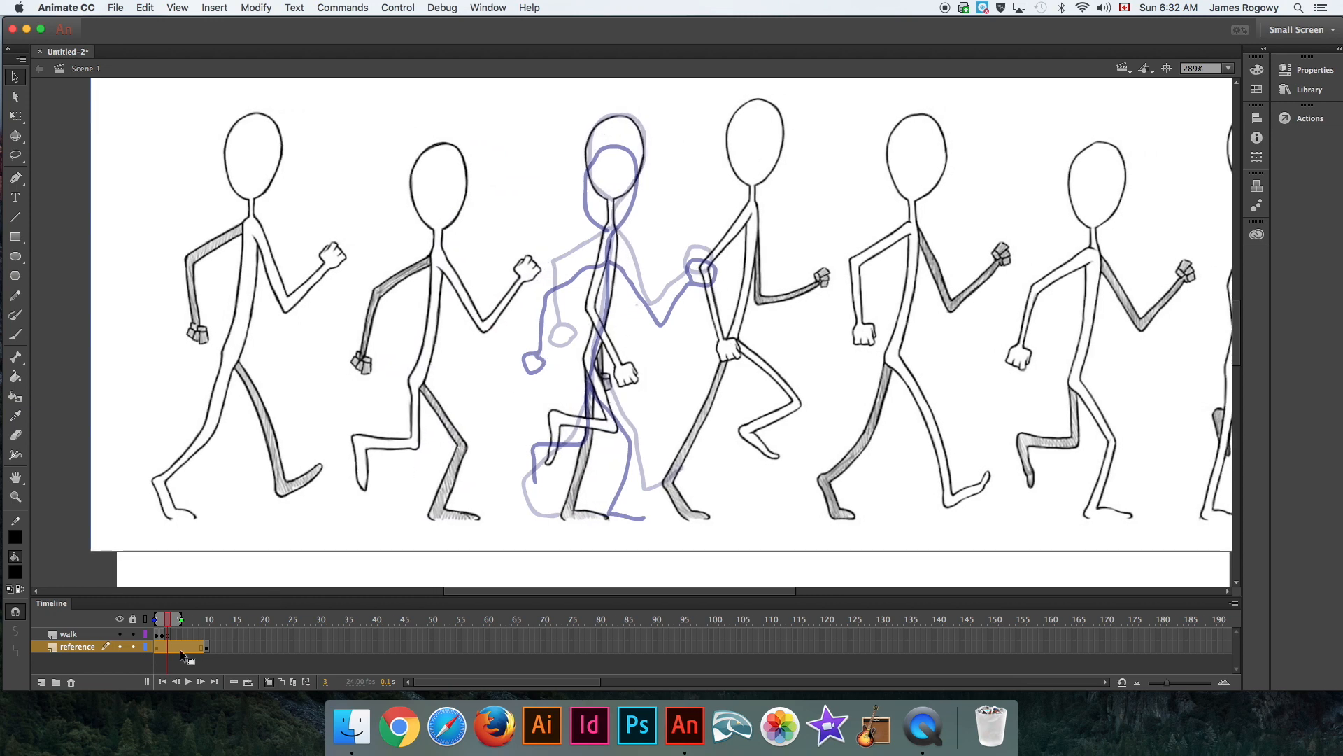
{"action": "left_click", "coordinate": [133, 647]}
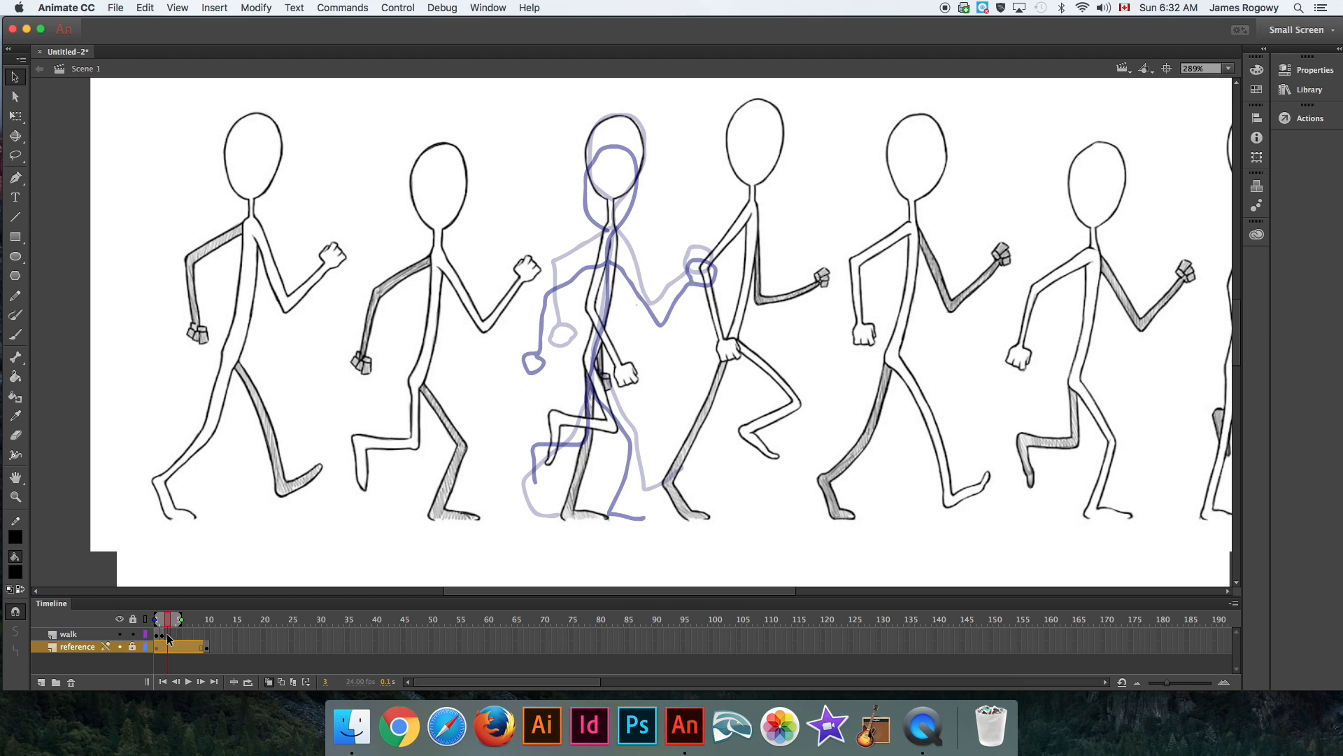
Start the onion skin range at frame 2 and trace the third pose with the Brush on frame 3 of the walk layer.
{"action": "left_click", "coordinate": [167, 633]}
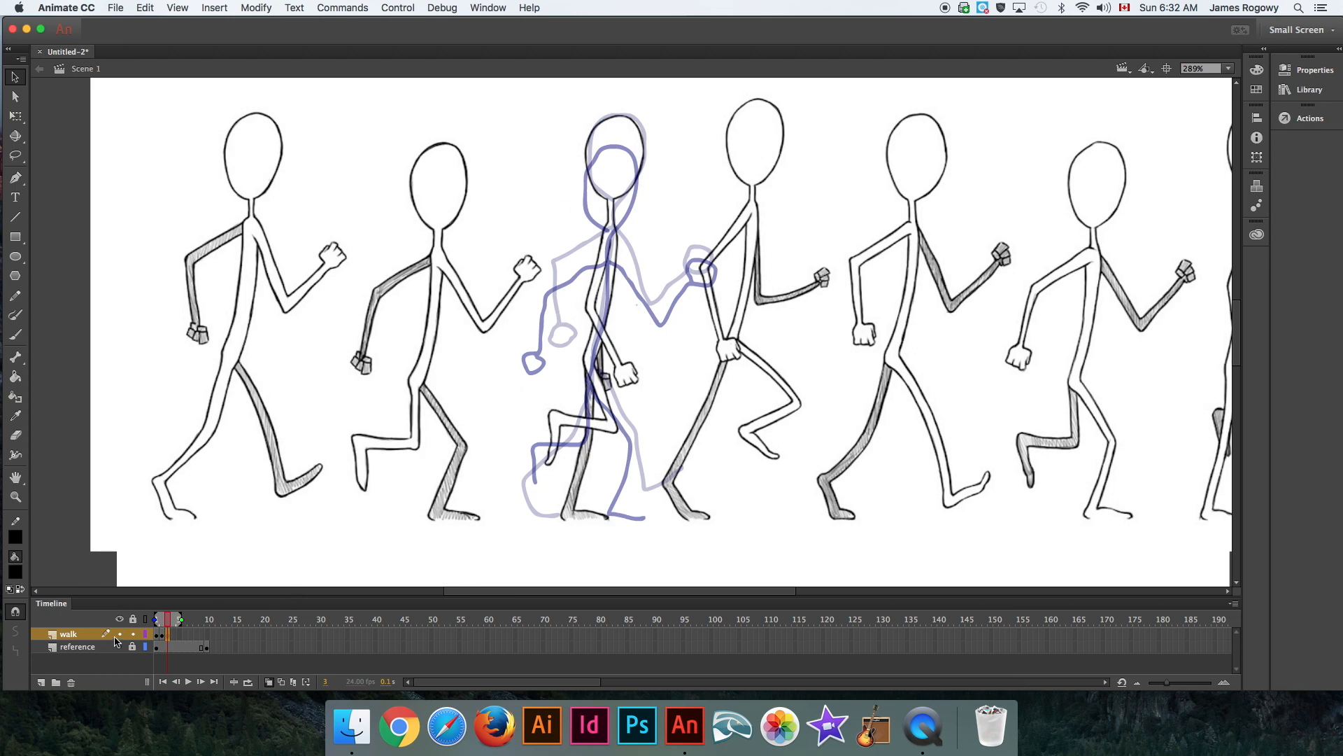
{"action": "left_click_drag", "start_coordinate": [154, 622], "coordinate": [175, 619]}
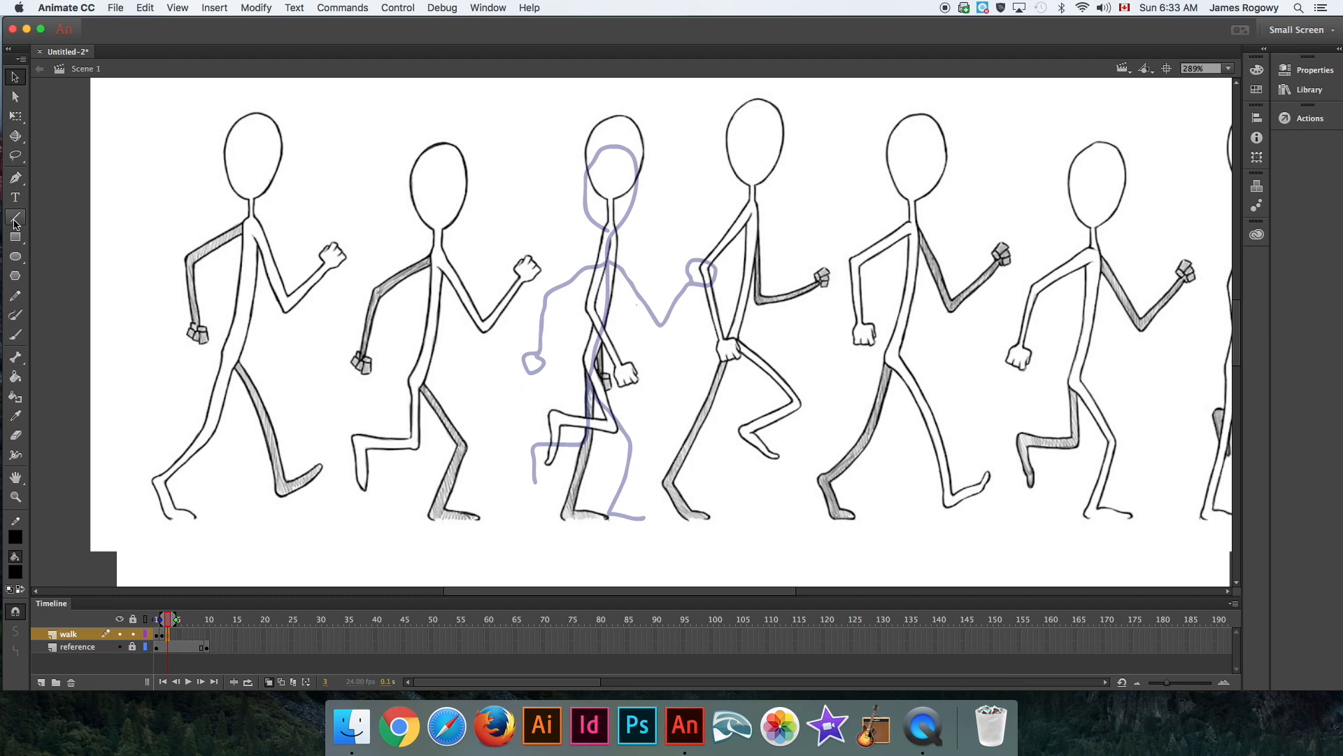
{"action": "left_click", "coordinate": [17, 335]}
{"action": "mouse_move", "coordinate": [609, 199]}
{"action": "left_mouse_down"}
{"action": "mouse_move", "coordinate": [588, 179]}
{"action": "mouse_move", "coordinate": [585, 134]}
{"action": "mouse_move", "coordinate": [616, 117]}
{"action": "mouse_move", "coordinate": [644, 145]}
{"action": "mouse_move", "coordinate": [613, 214]}
{"action": "left_mouse_up"}
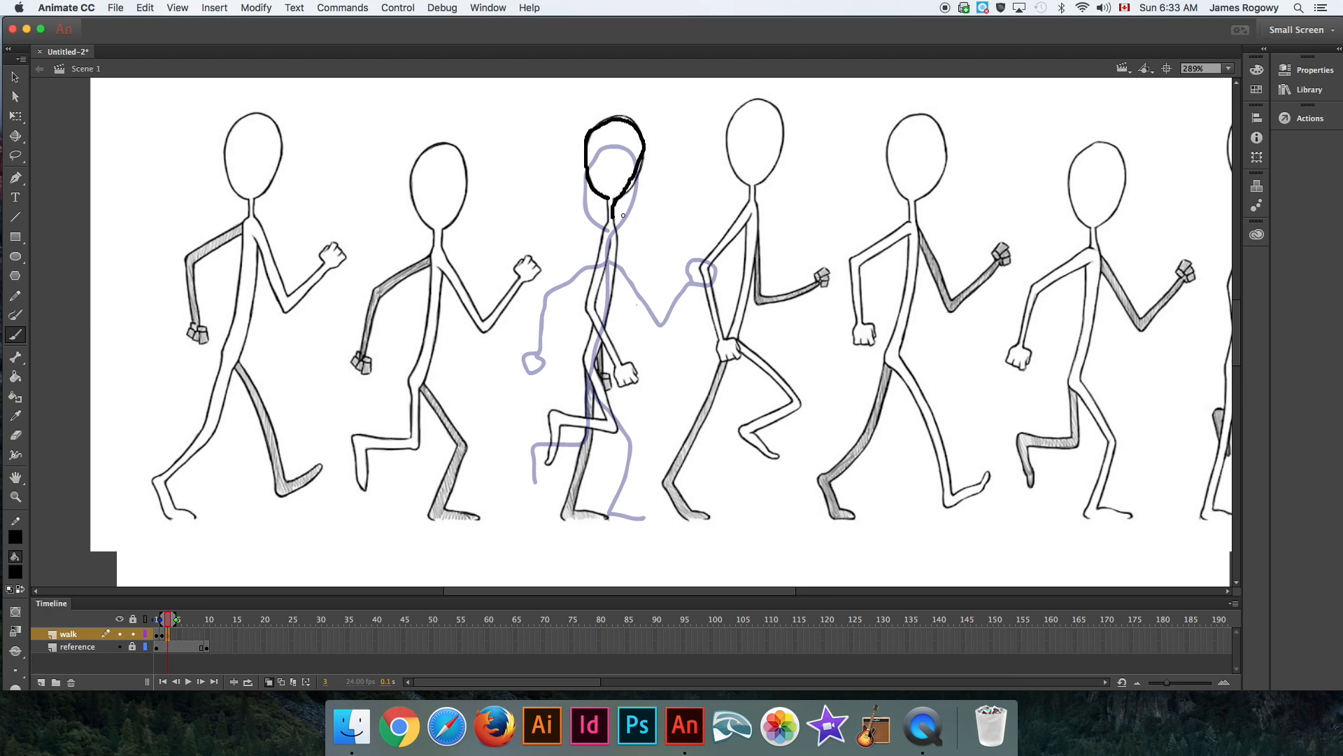
{"action": "mouse_move", "coordinate": [613, 219]}
{"action": "left_mouse_down"}
{"action": "mouse_move", "coordinate": [588, 367]}
{"action": "mouse_move", "coordinate": [611, 425]}
{"action": "mouse_move", "coordinate": [561, 420]}
{"action": "mouse_move", "coordinate": [549, 461]}
{"action": "left_mouse_up"}
{"action": "mouse_move", "coordinate": [588, 382]}
{"action": "left_mouse_down"}
{"action": "mouse_move", "coordinate": [571, 514]}
{"action": "mouse_move", "coordinate": [606, 516]}
{"action": "left_mouse_up"}
{"action": "mouse_move", "coordinate": [605, 229]}
{"action": "left_mouse_down"}
{"action": "mouse_move", "coordinate": [591, 310]}
{"action": "mouse_move", "coordinate": [620, 365]}
{"action": "mouse_move", "coordinate": [638, 368]}
{"action": "mouse_move", "coordinate": [626, 386]}
{"action": "mouse_move", "coordinate": [619, 368]}
{"action": "left_mouse_up"}
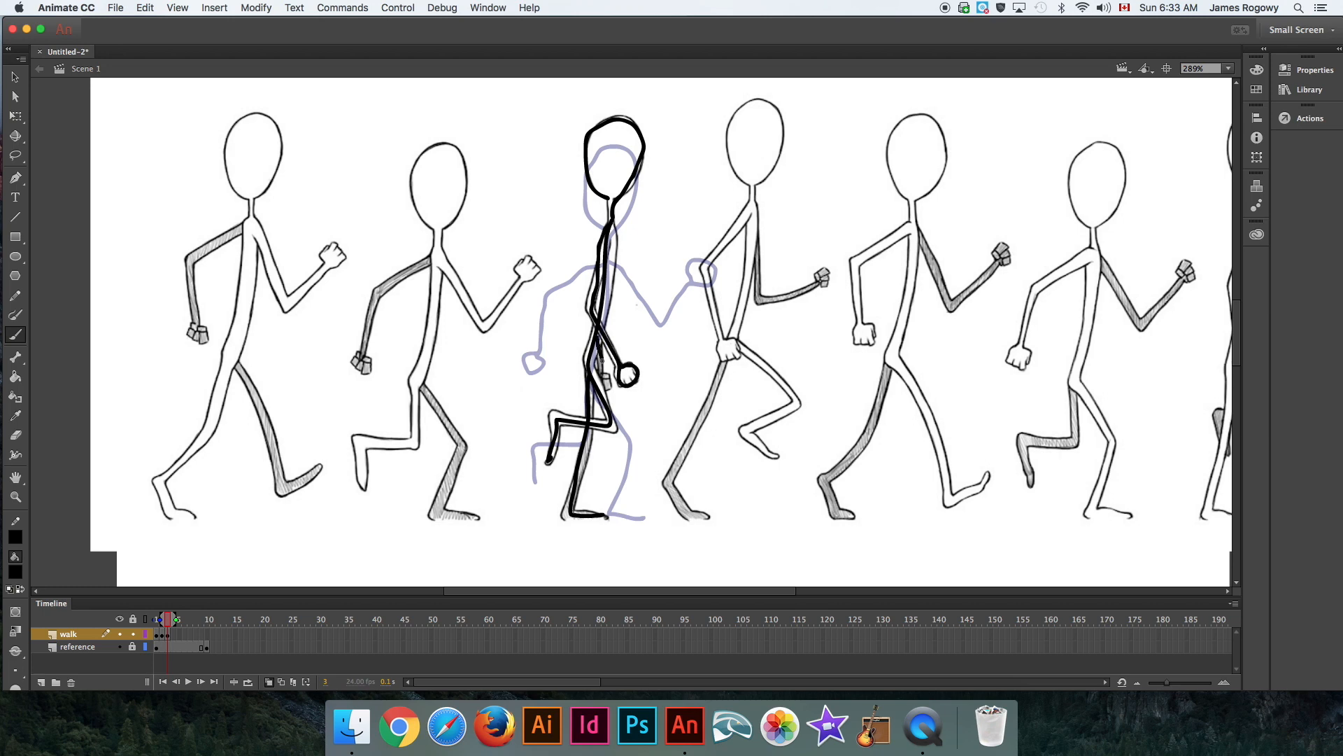
{"action": "mouse_move", "coordinate": [605, 371]}
{"action": "left_mouse_down"}
{"action": "mouse_move", "coordinate": [608, 388]}
{"action": "mouse_move", "coordinate": [601, 374]}
{"action": "left_mouse_up"}
Hide the reference layer and scrub through the three walk frames with onion skinning on and off.
{"action": "left_click", "coordinate": [119, 647]}
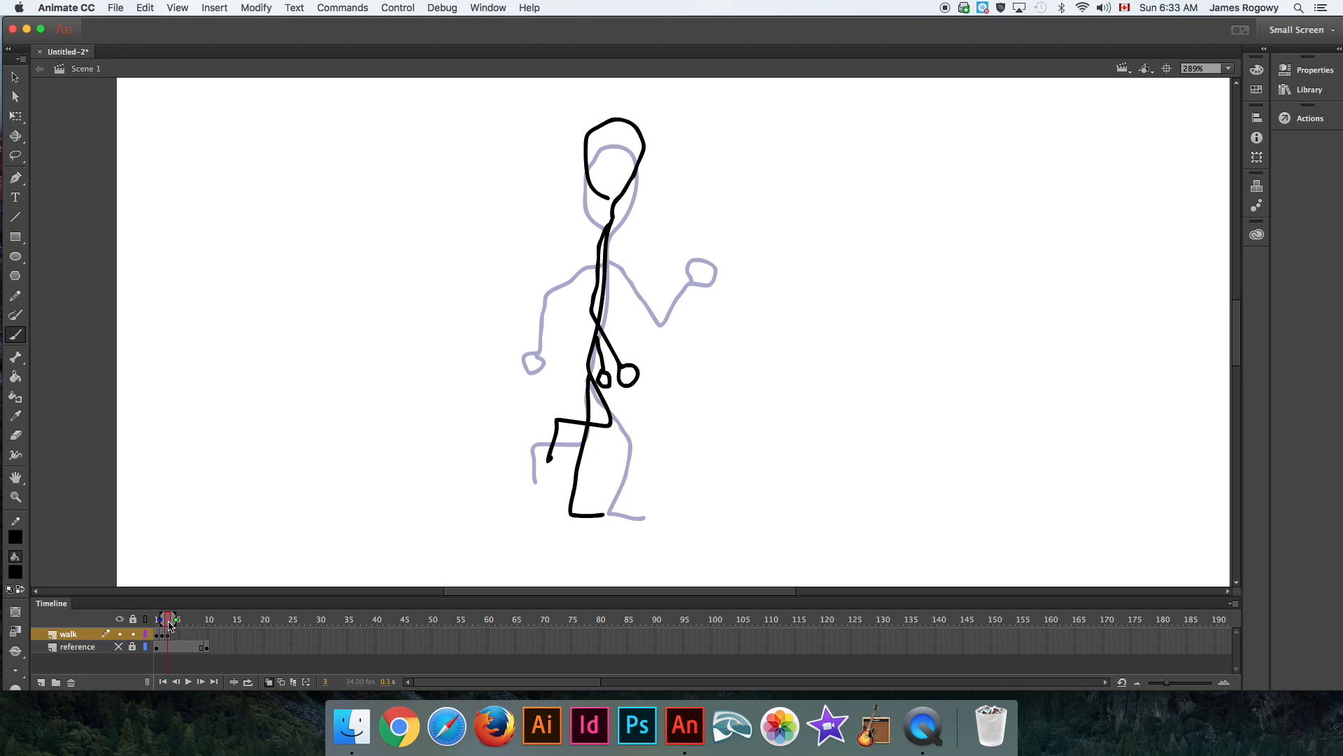
{"action": "mouse_move", "coordinate": [168, 621]}
{"action": "left_mouse_down"}
{"action": "mouse_move", "coordinate": [148, 626]}
{"action": "mouse_move", "coordinate": [167, 628]}
{"action": "left_mouse_up"}
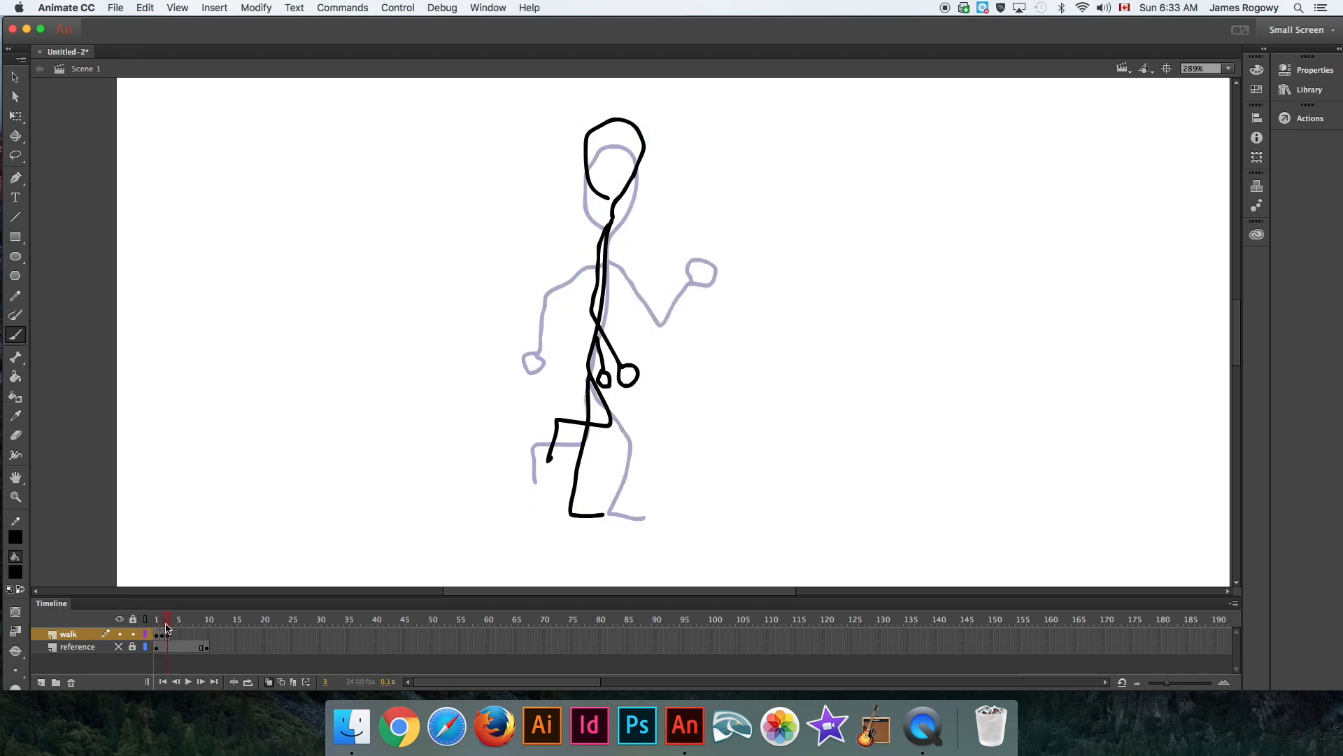
{"action": "left_click", "coordinate": [268, 678]}
{"action": "mouse_move", "coordinate": [168, 624]}
{"action": "left_mouse_down"}
{"action": "mouse_move", "coordinate": [157, 622]}
{"action": "mouse_move", "coordinate": [168, 627]}
{"action": "left_mouse_up"}
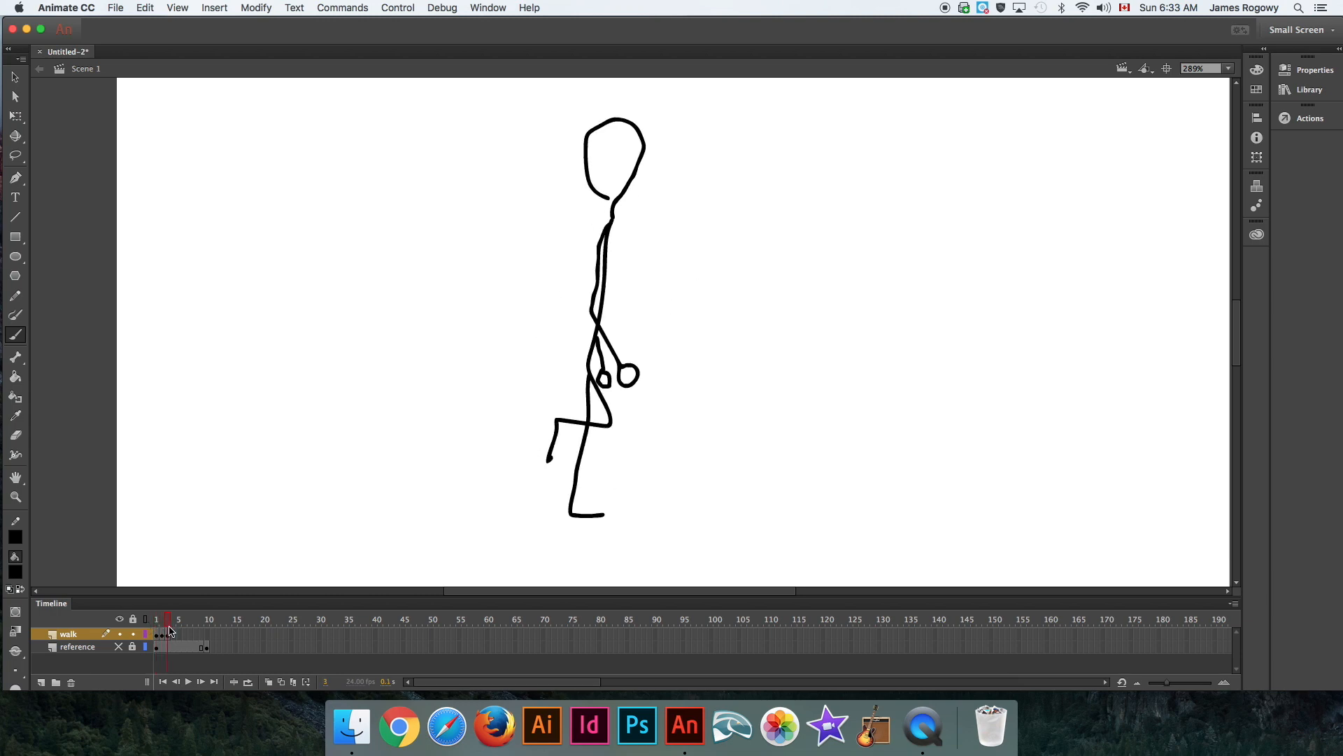
{"action": "left_click", "coordinate": [269, 683]}
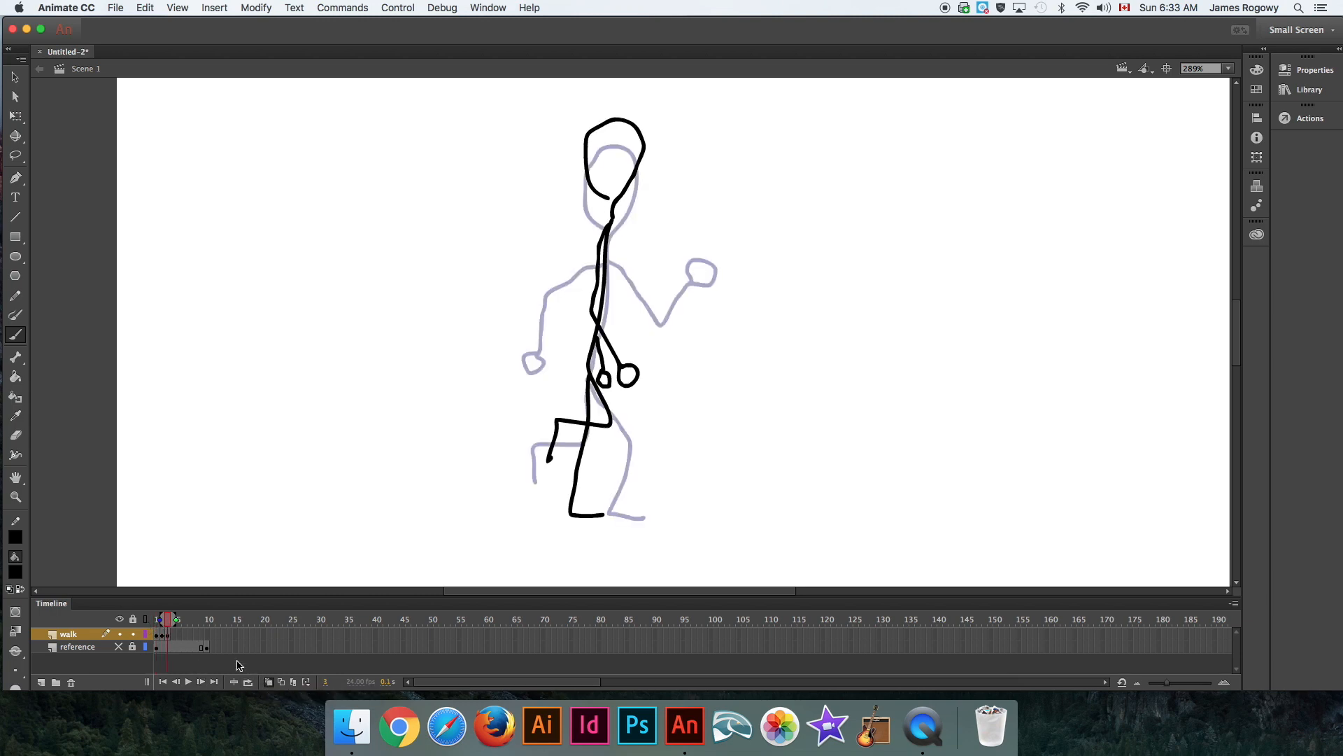
Show and unlock the reference layer and move its image so the fourth pose sits over the traced figure.
{"action": "left_click", "coordinate": [119, 646]}
{"action": "left_click", "coordinate": [133, 647]}
{"action": "key", "text": "v"}
{"action": "left_click_drag", "start_coordinate": [855, 289], "coordinate": [715, 284]}
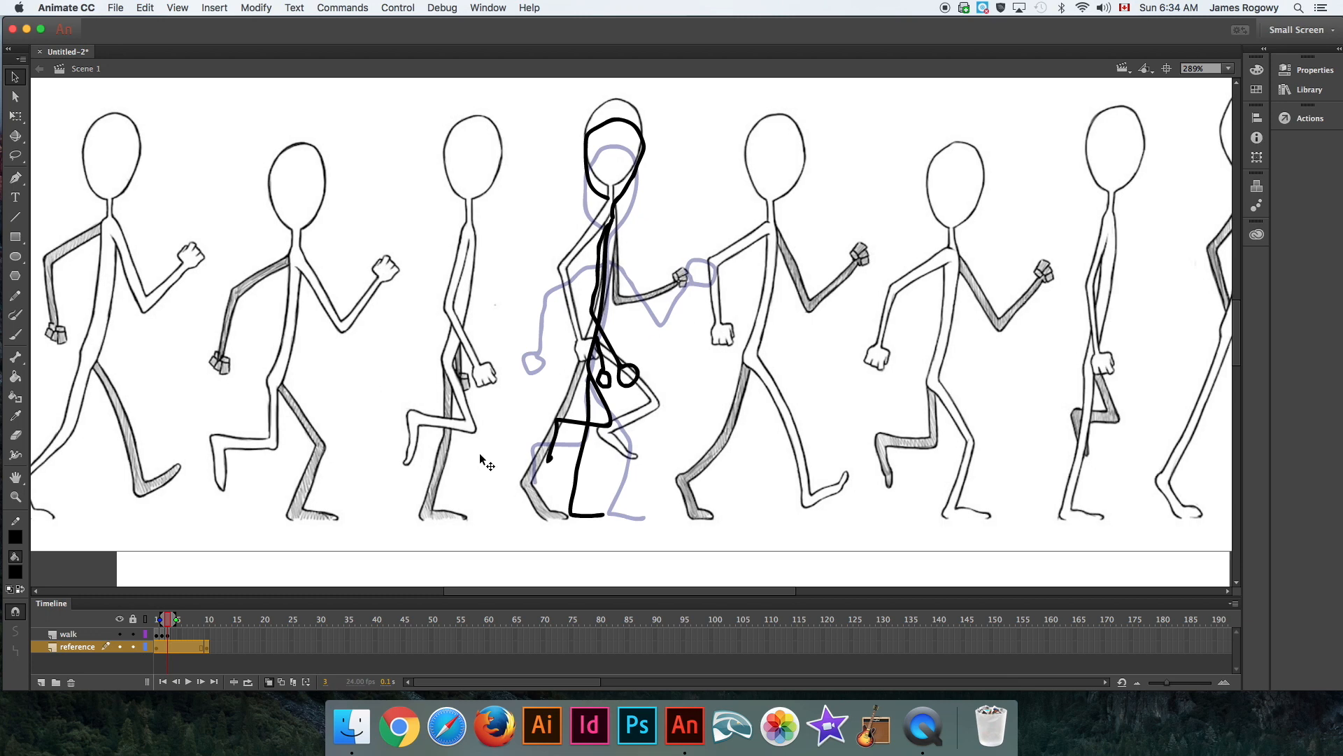
Insert a blank keyframe at frame 4 of the walk layer.
{"action": "left_click", "coordinate": [174, 637]}
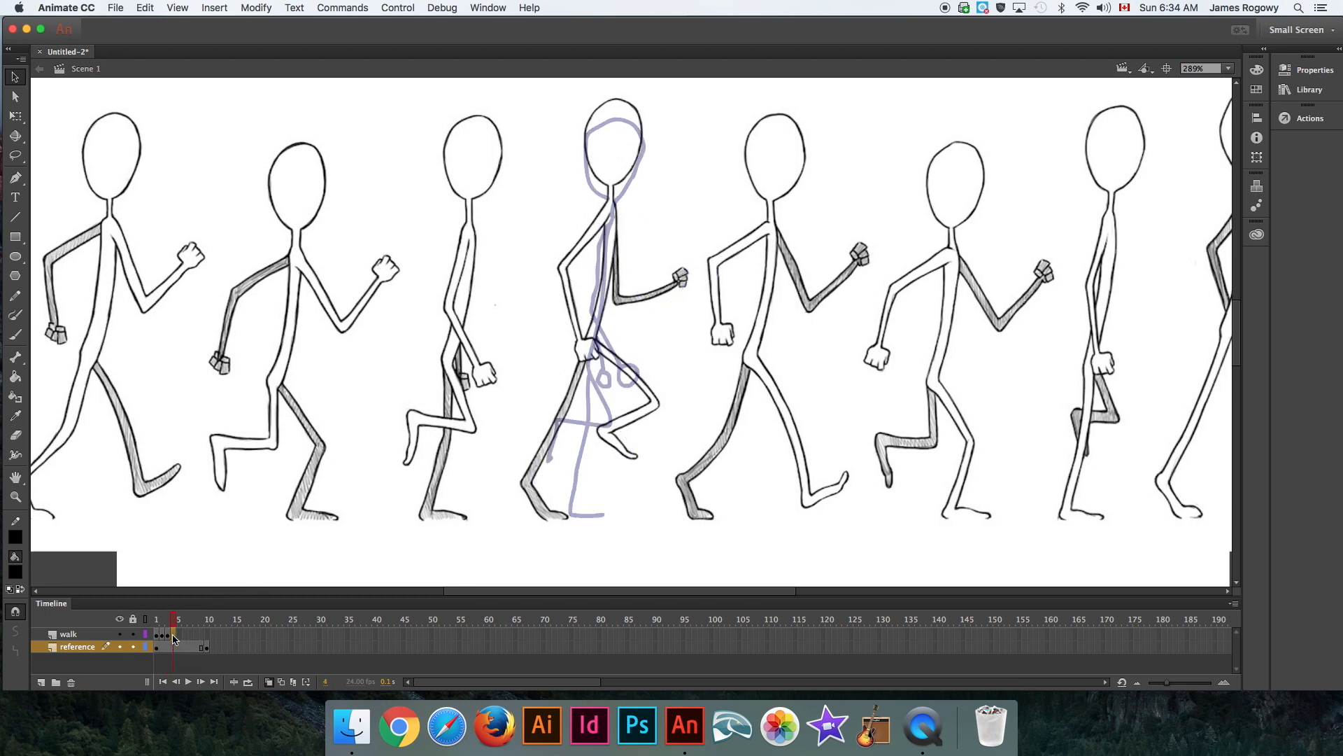
{"action": "right_click", "coordinate": [172, 633]}
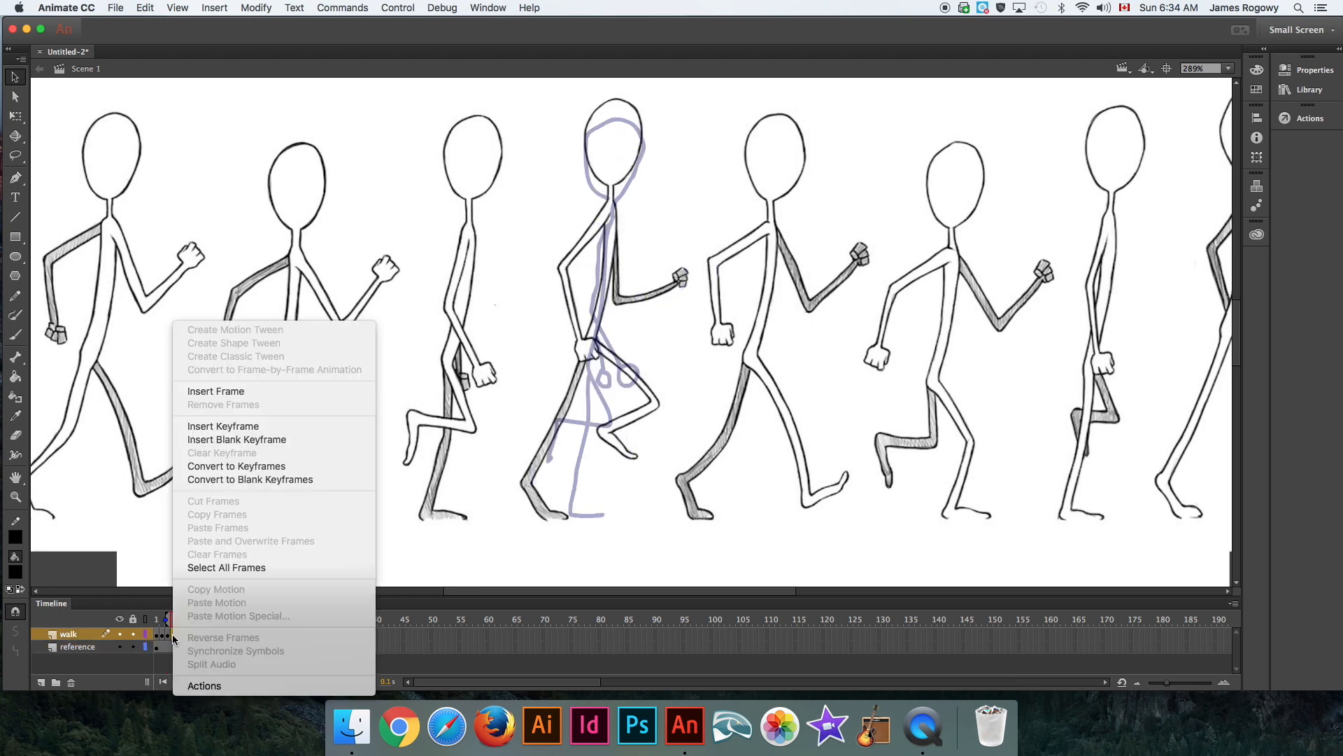
{"action": "left_click", "coordinate": [240, 428]}
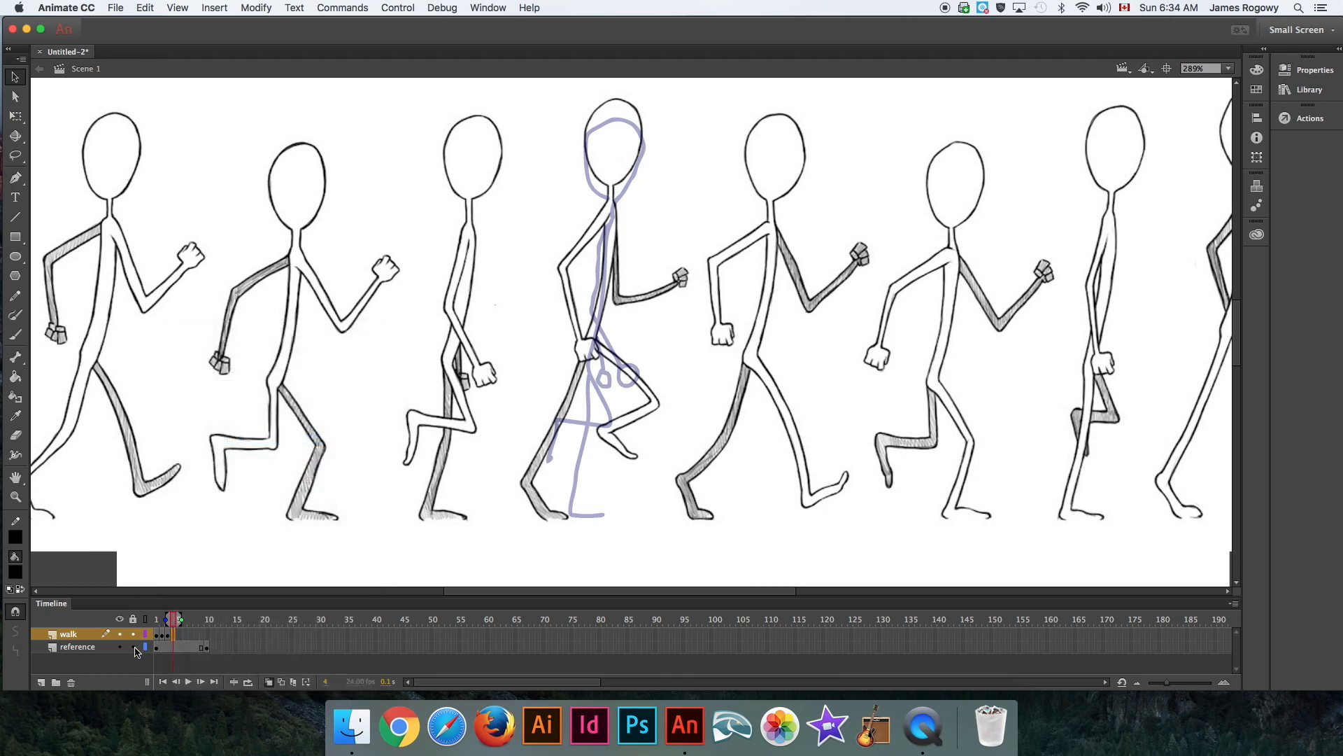
Trace the fourth pose's head, body, legs and arms with the Brush on frame 4 of the walk layer.
{"action": "left_click", "coordinate": [15, 334]}
{"action": "mouse_move", "coordinate": [609, 186]}
{"action": "left_mouse_down"}
{"action": "mouse_move", "coordinate": [587, 133]}
{"action": "mouse_move", "coordinate": [596, 112]}
{"action": "mouse_move", "coordinate": [629, 106]}
{"action": "mouse_move", "coordinate": [645, 141]}
{"action": "mouse_move", "coordinate": [611, 193]}
{"action": "mouse_move", "coordinate": [581, 379]}
{"action": "mouse_move", "coordinate": [529, 475]}
{"action": "mouse_move", "coordinate": [565, 516]}
{"action": "left_mouse_up"}
{"action": "mouse_move", "coordinate": [594, 346]}
{"action": "left_mouse_down"}
{"action": "mouse_move", "coordinate": [654, 405]}
{"action": "mouse_move", "coordinate": [606, 428]}
{"action": "mouse_move", "coordinate": [636, 458]}
{"action": "left_mouse_up"}
{"action": "mouse_move", "coordinate": [613, 234]}
{"action": "left_mouse_down"}
{"action": "mouse_move", "coordinate": [618, 301]}
{"action": "mouse_move", "coordinate": [683, 268]}
{"action": "left_mouse_up"}
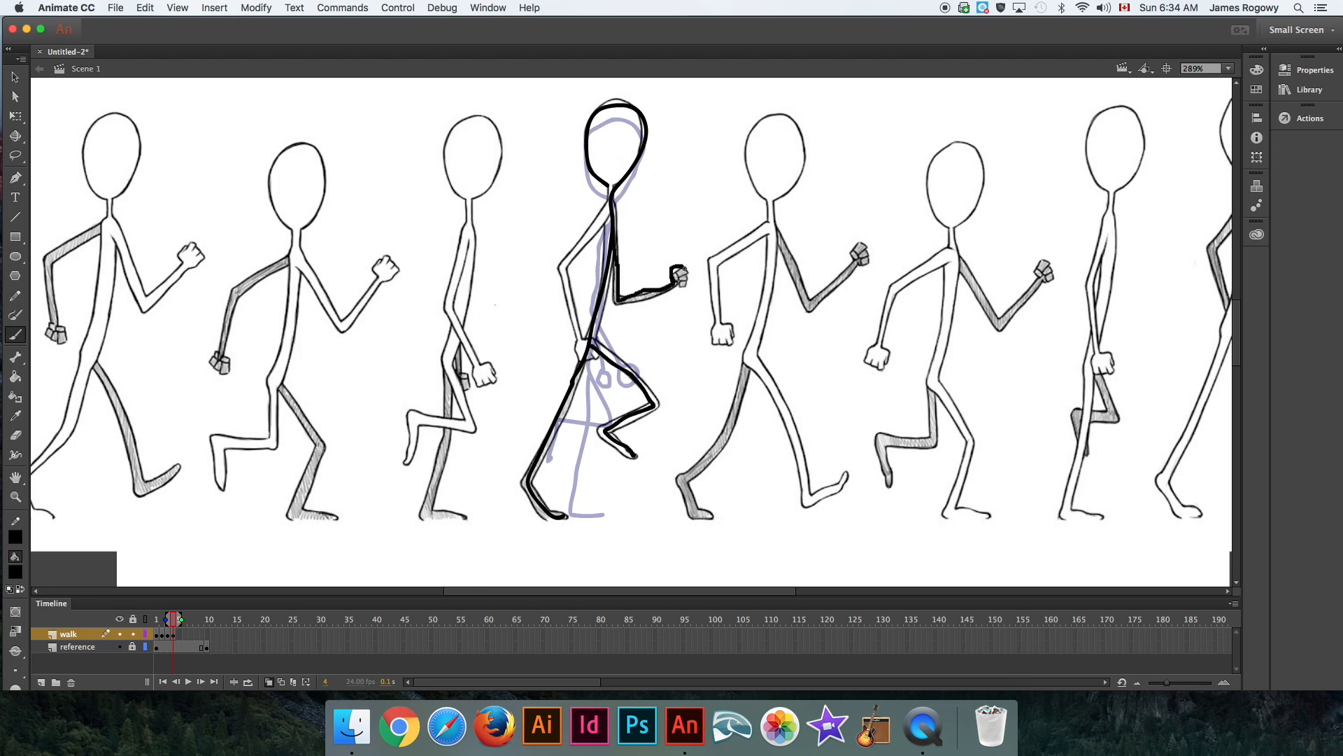
{"action": "mouse_move", "coordinate": [611, 209]}
{"action": "left_mouse_down"}
{"action": "mouse_move", "coordinate": [566, 264]}
{"action": "mouse_move", "coordinate": [587, 355]}
{"action": "left_mouse_up"}
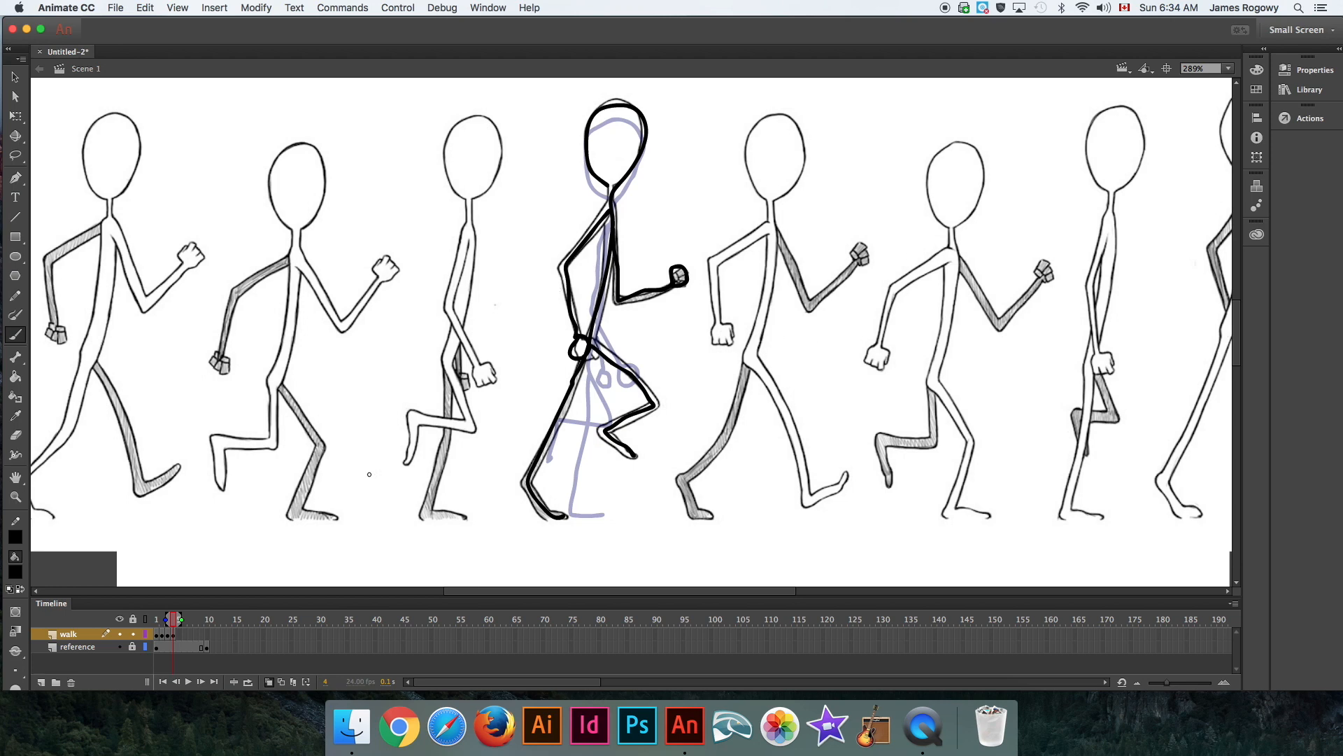
Insert a blank keyframe at frame 5 of the walk layer.
{"action": "left_click", "coordinate": [133, 647]}
{"action": "left_click", "coordinate": [178, 636]}
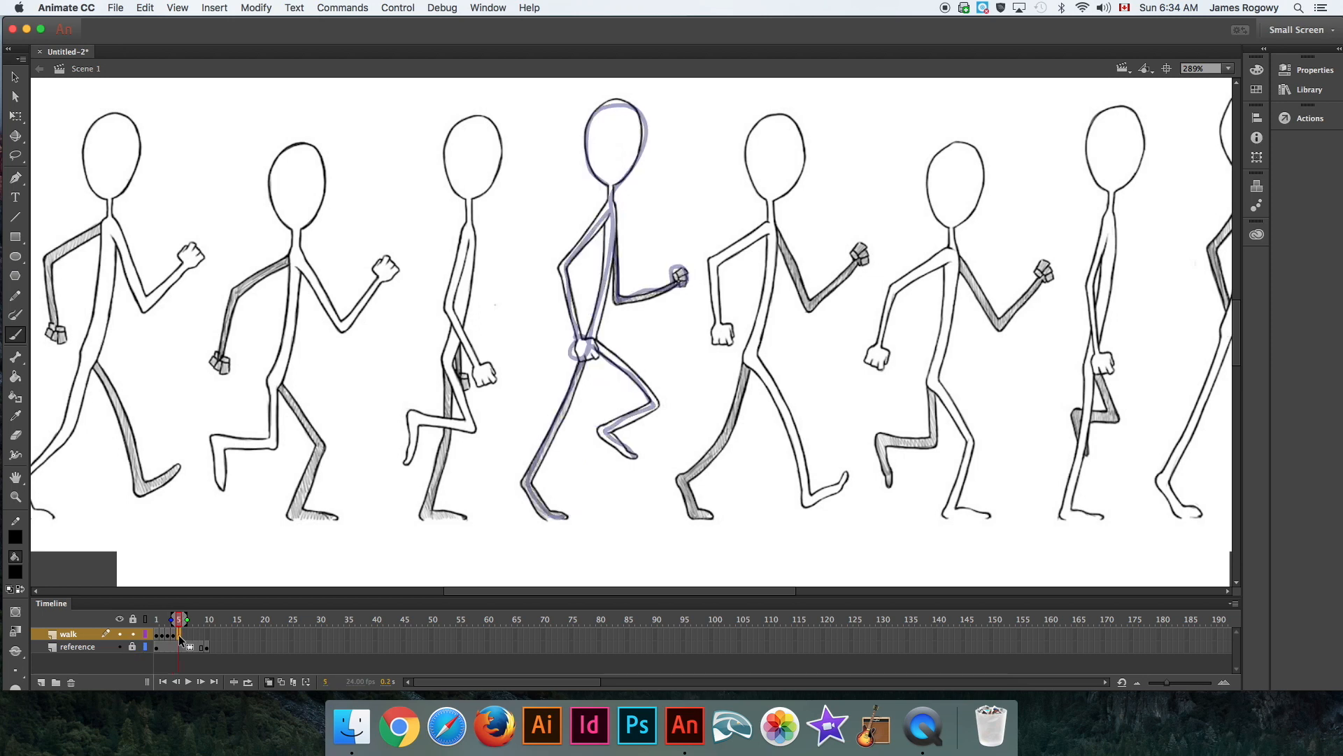
{"action": "right_click", "coordinate": [178, 635]}
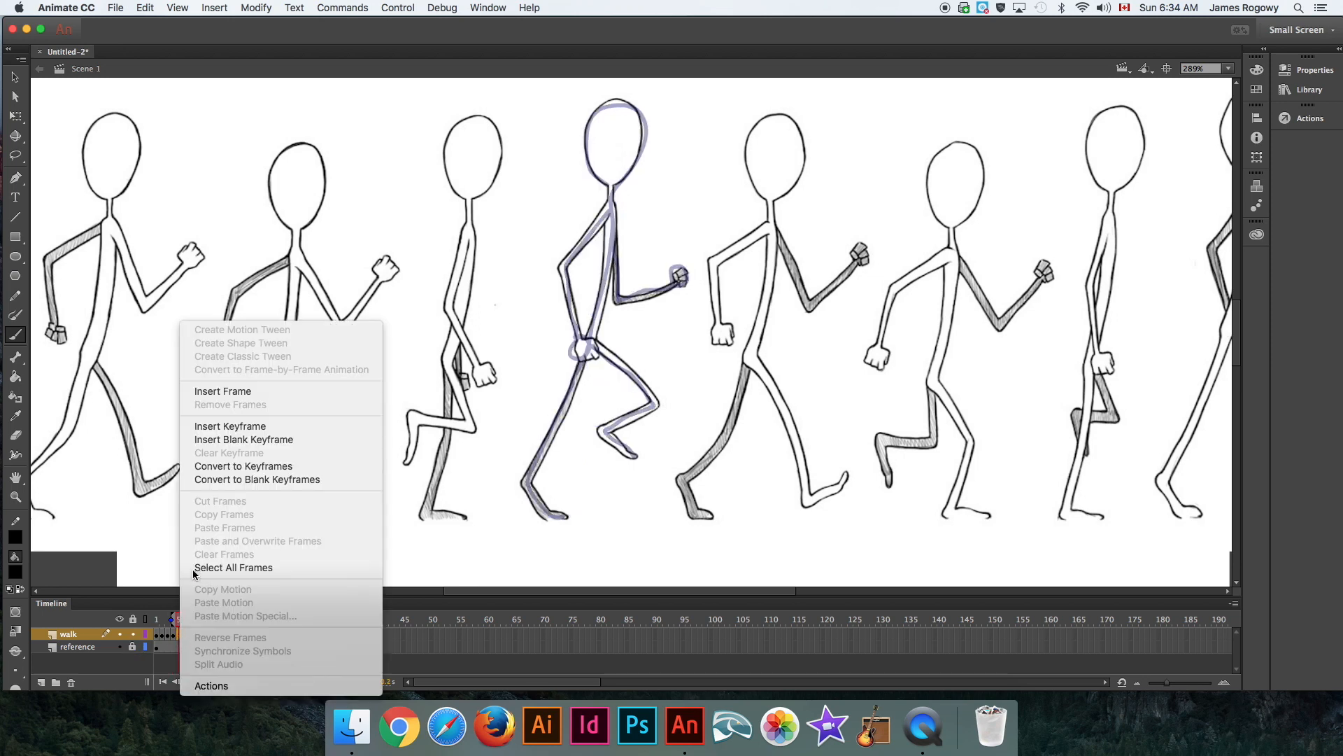
{"action": "left_click", "coordinate": [218, 440]}
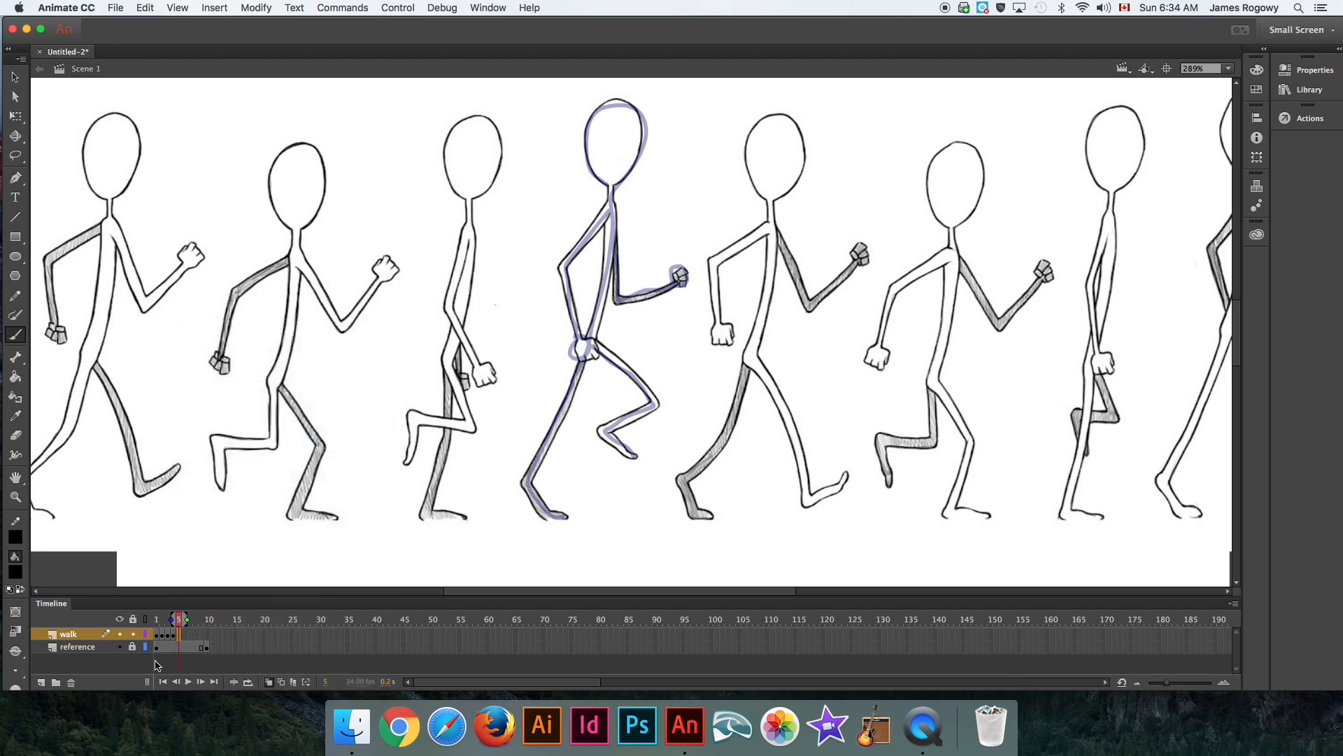
Unlock the reference layer and move its image so the fifth pose sits over the onion-skinned figure.
{"action": "left_click", "coordinate": [132, 647]}
{"action": "key", "text": "v"}
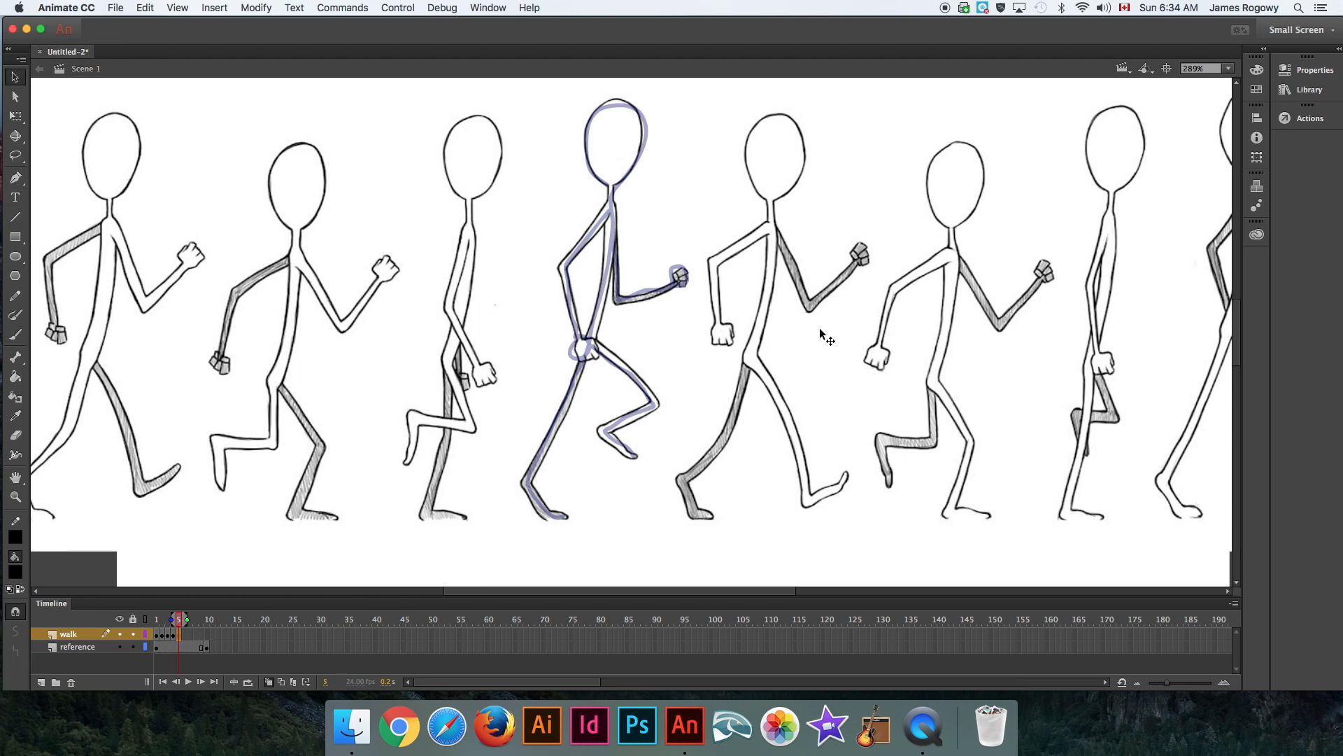
{"action": "mouse_move", "coordinate": [850, 320]}
{"action": "left_mouse_down"}
{"action": "mouse_move", "coordinate": [688, 322]}
{"action": "mouse_move", "coordinate": [682, 337]}
{"action": "left_mouse_up"}
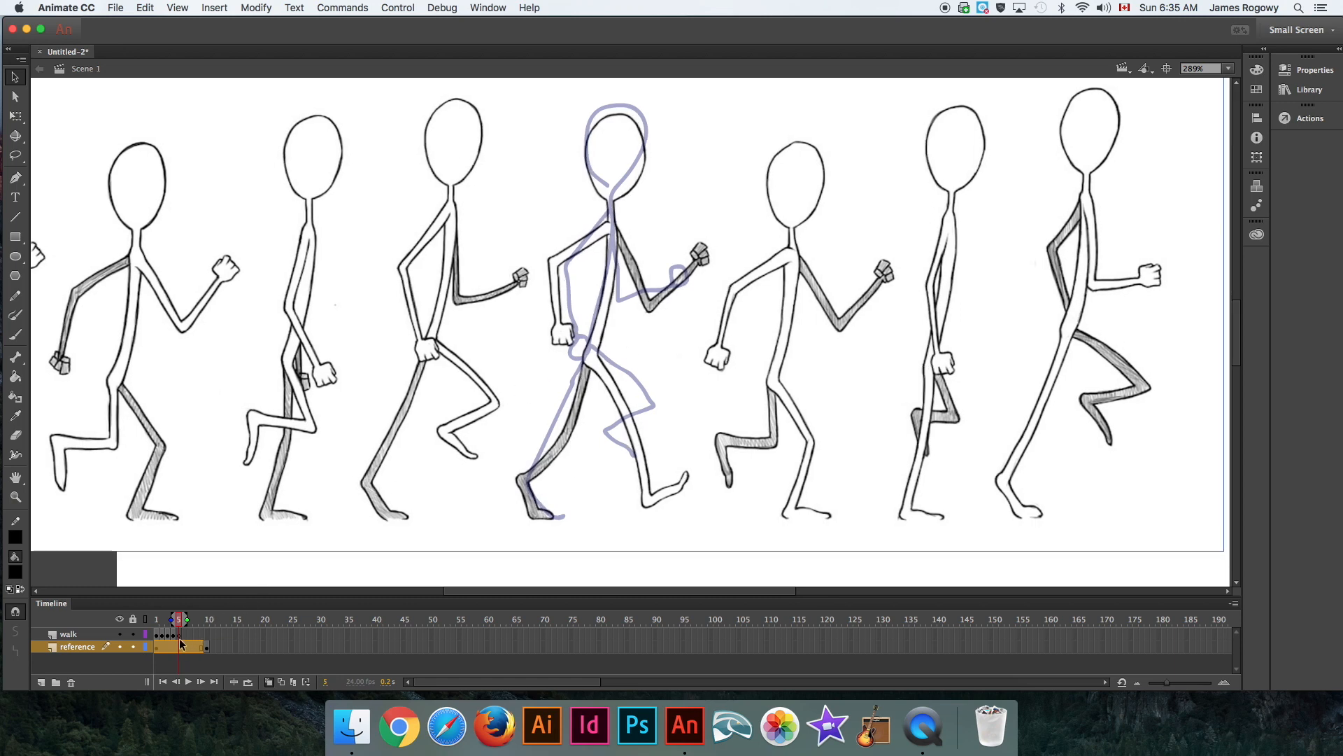
Trace the fifth pose with the Brush on frame 5 of the walk layer, undoing and redrawing the first strokes.
{"action": "left_click", "coordinate": [177, 635]}
{"action": "left_click", "coordinate": [15, 335]}
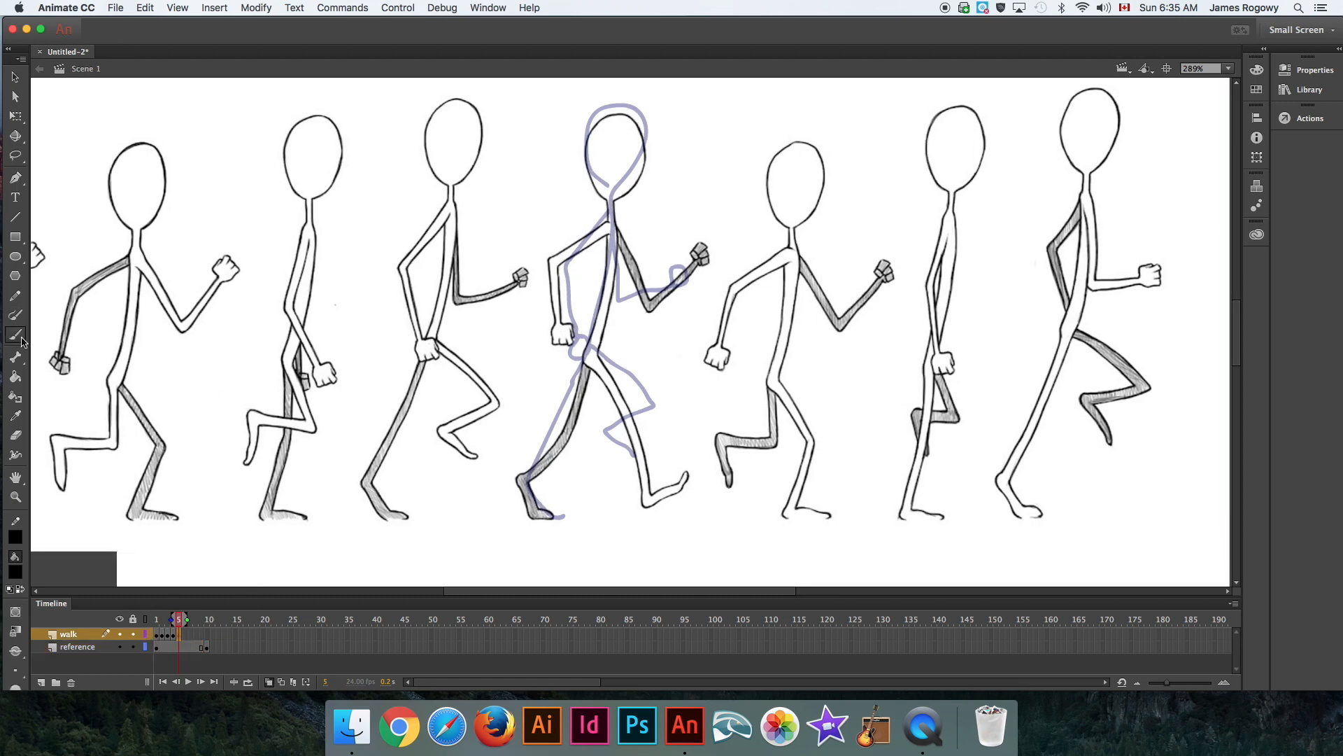
{"action": "mouse_move", "coordinate": [607, 200]}
{"action": "left_mouse_down"}
{"action": "mouse_move", "coordinate": [591, 178]}
{"action": "mouse_move", "coordinate": [591, 130]}
{"action": "mouse_move", "coordinate": [619, 117]}
{"action": "mouse_move", "coordinate": [645, 135]}
{"action": "mouse_move", "coordinate": [642, 177]}
{"action": "mouse_move", "coordinate": [616, 200]}
{"action": "mouse_move", "coordinate": [564, 419]}
{"action": "left_mouse_up"}
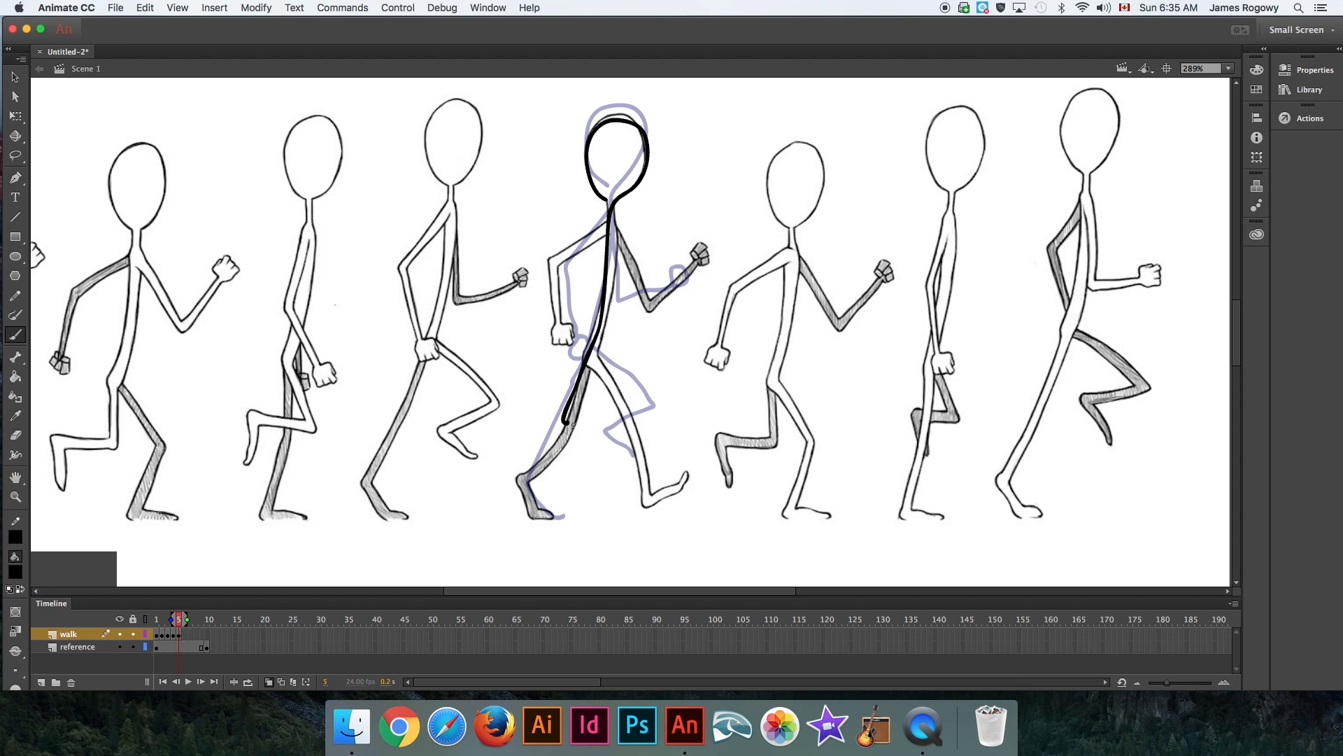
{"action": "key", "text": "super+z"}
{"action": "mouse_move", "coordinate": [605, 201]}
{"action": "left_mouse_down"}
{"action": "mouse_move", "coordinate": [588, 178]}
{"action": "mouse_move", "coordinate": [588, 133]}
{"action": "mouse_move", "coordinate": [618, 114]}
{"action": "mouse_move", "coordinate": [641, 137]}
{"action": "mouse_move", "coordinate": [643, 178]}
{"action": "mouse_move", "coordinate": [564, 256]}
{"action": "mouse_move", "coordinate": [554, 338]}
{"action": "mouse_move", "coordinate": [568, 333]}
{"action": "left_mouse_up"}
{"action": "mouse_move", "coordinate": [615, 233]}
{"action": "left_mouse_down"}
{"action": "mouse_move", "coordinate": [637, 277]}
{"action": "mouse_move", "coordinate": [684, 277]}
{"action": "mouse_move", "coordinate": [689, 251]}
{"action": "mouse_move", "coordinate": [693, 264]}
{"action": "left_mouse_up"}
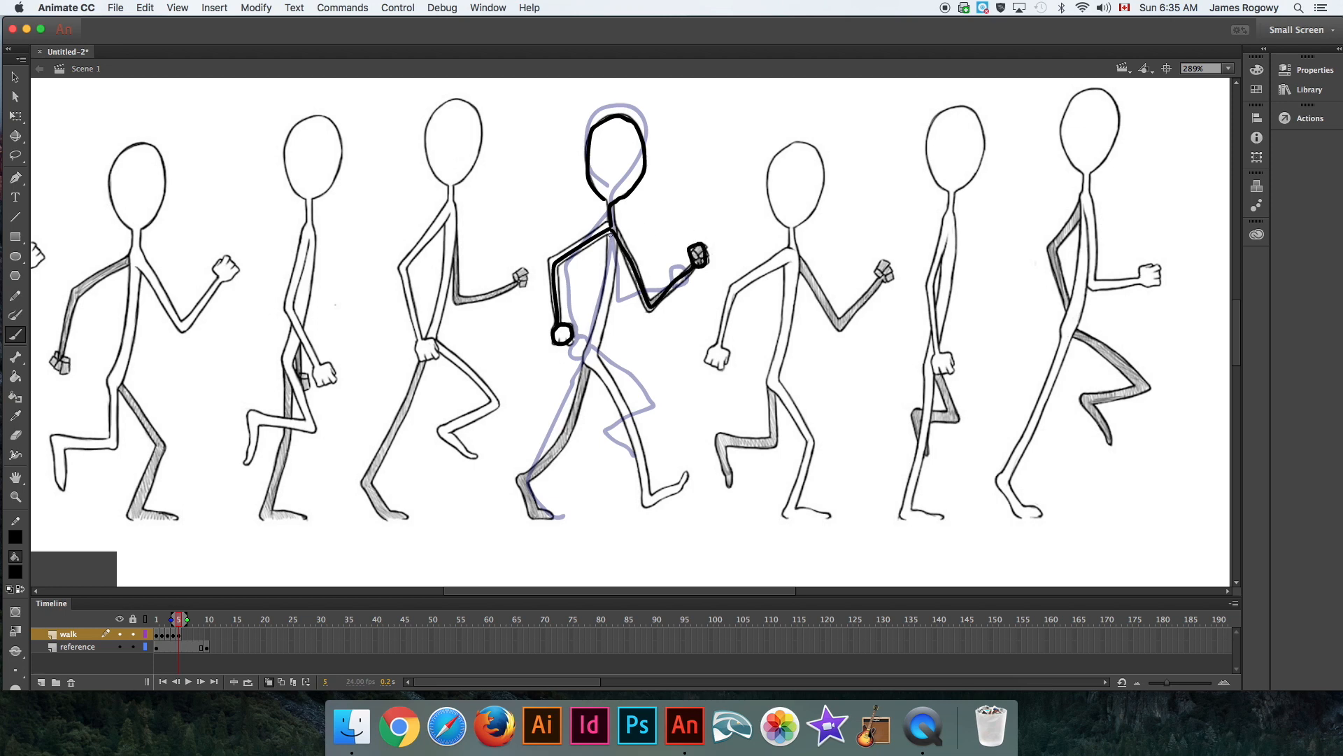
{"action": "mouse_move", "coordinate": [605, 268]}
{"action": "left_mouse_down"}
{"action": "mouse_move", "coordinate": [567, 424]}
{"action": "mouse_move", "coordinate": [522, 480]}
{"action": "mouse_move", "coordinate": [549, 517]}
{"action": "left_mouse_up"}
{"action": "mouse_move", "coordinate": [589, 361]}
{"action": "left_mouse_down"}
{"action": "mouse_move", "coordinate": [624, 413]}
{"action": "mouse_move", "coordinate": [647, 503]}
{"action": "mouse_move", "coordinate": [674, 489]}
{"action": "left_mouse_up"}
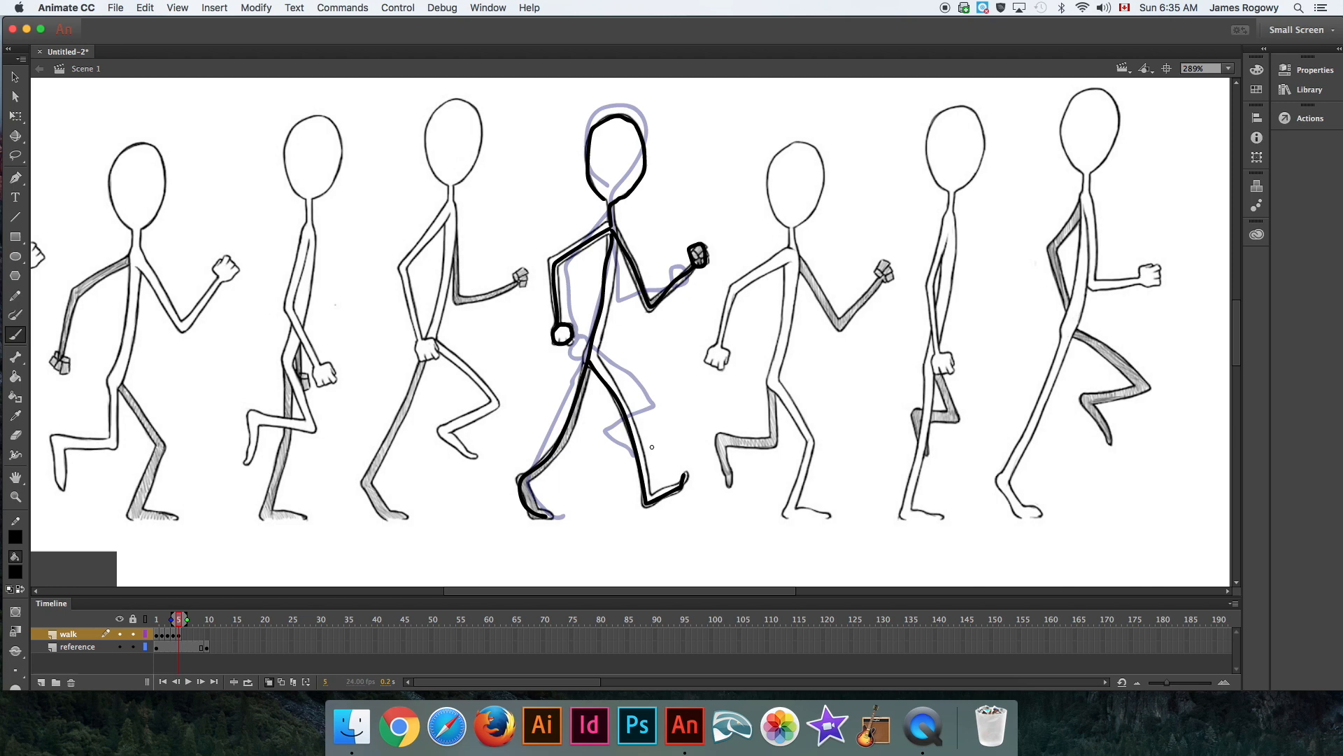
Insert a blank keyframe at frame 6 of the walk layer and move the reference image so the sixth pose sits over the onion-skinned figure.
{"action": "left_click", "coordinate": [185, 634]}
{"action": "right_click", "coordinate": [186, 633]}
{"action": "left_click", "coordinate": [231, 441]}
{"action": "left_click", "coordinate": [16, 77]}
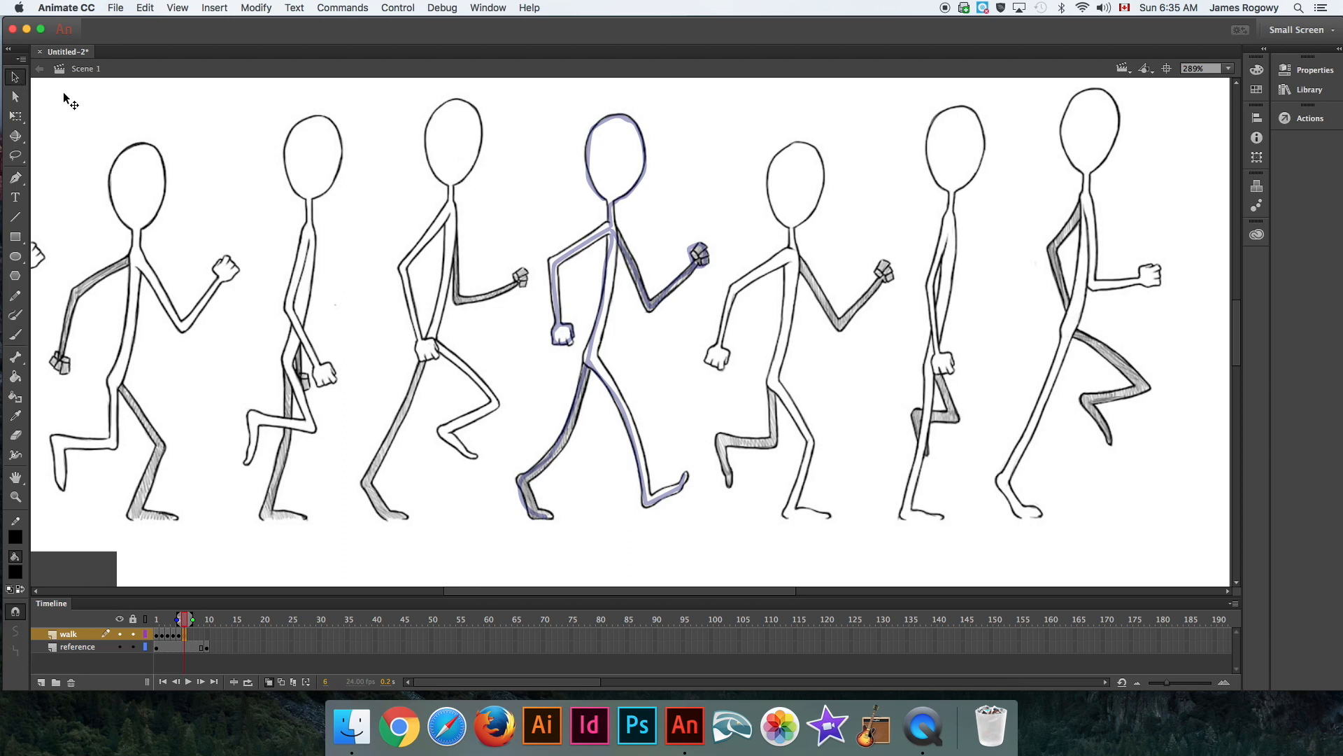
{"action": "left_click_drag", "start_coordinate": [795, 280], "coordinate": [615, 295]}
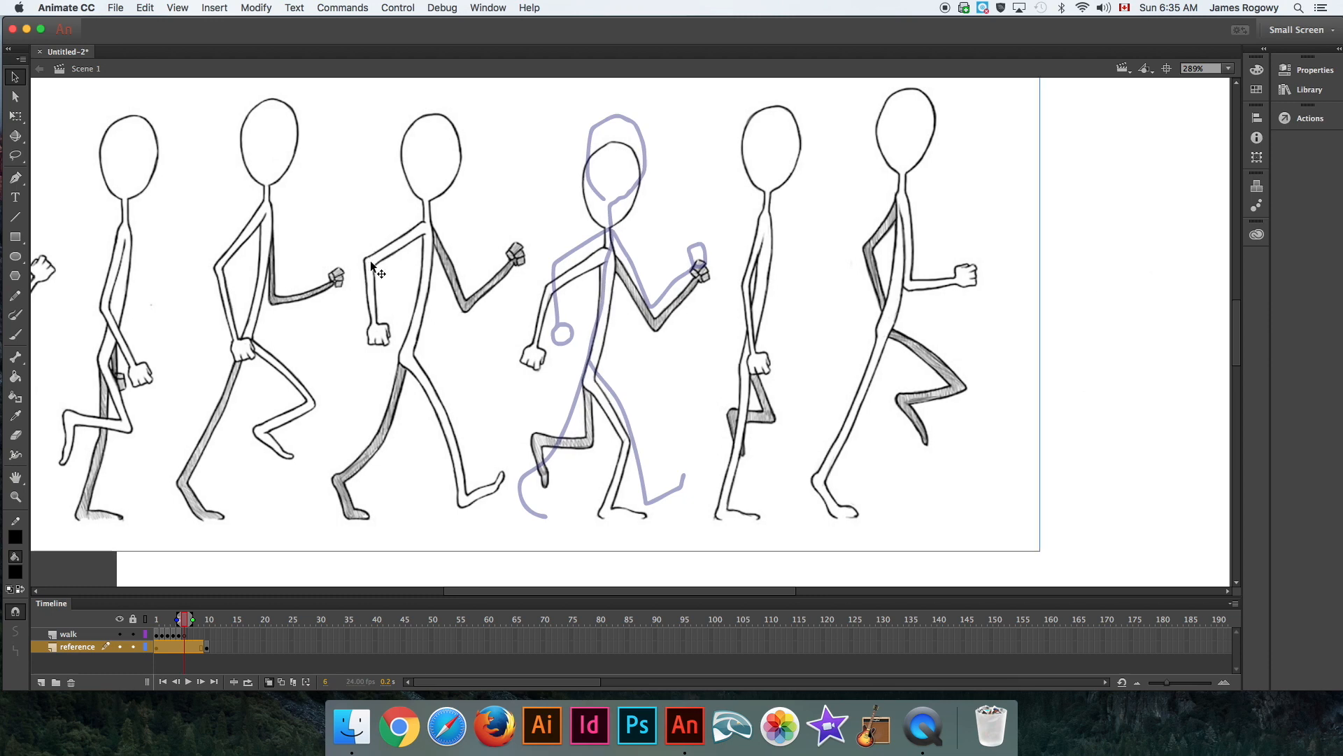
Trace the sixth pose's head, body, arms and legs with the Brush on frame 6 of the walk layer.
{"action": "left_click", "coordinate": [15, 335]}
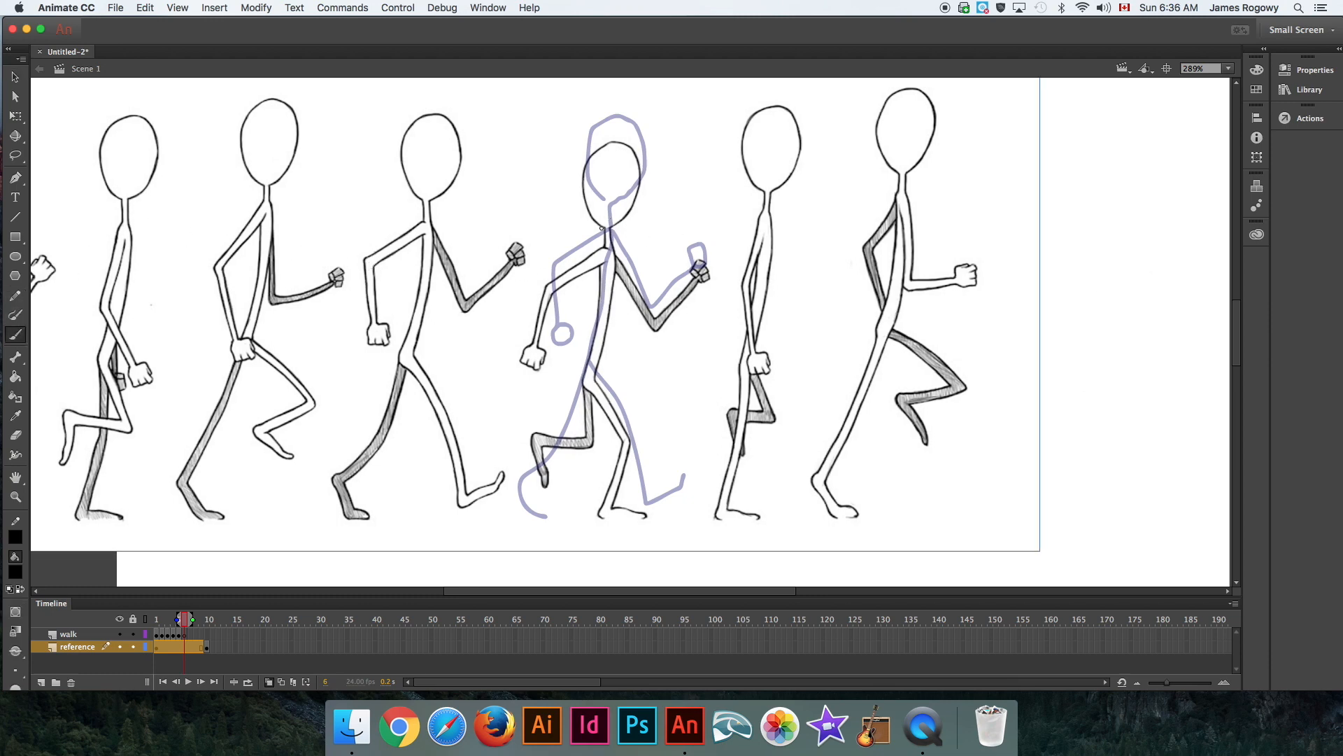
{"action": "mouse_move", "coordinate": [603, 227]}
{"action": "left_mouse_down"}
{"action": "mouse_move", "coordinate": [583, 197]}
{"action": "mouse_move", "coordinate": [587, 161]}
{"action": "mouse_move", "coordinate": [616, 148]}
{"action": "mouse_move", "coordinate": [638, 166]}
{"action": "mouse_move", "coordinate": [643, 197]}
{"action": "mouse_move", "coordinate": [611, 238]}
{"action": "mouse_move", "coordinate": [591, 379]}
{"action": "left_mouse_up"}
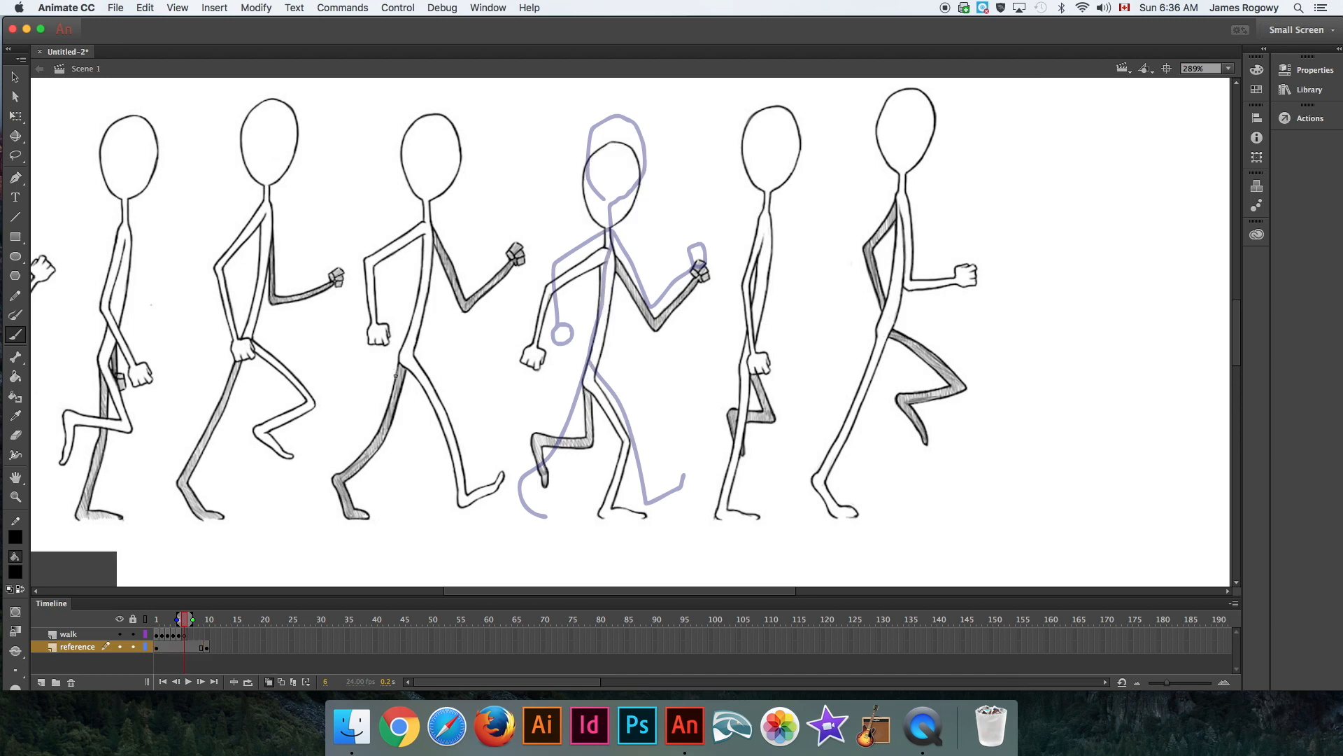
{"action": "key", "text": "super+a"}
{"action": "left_click", "coordinate": [183, 634]}
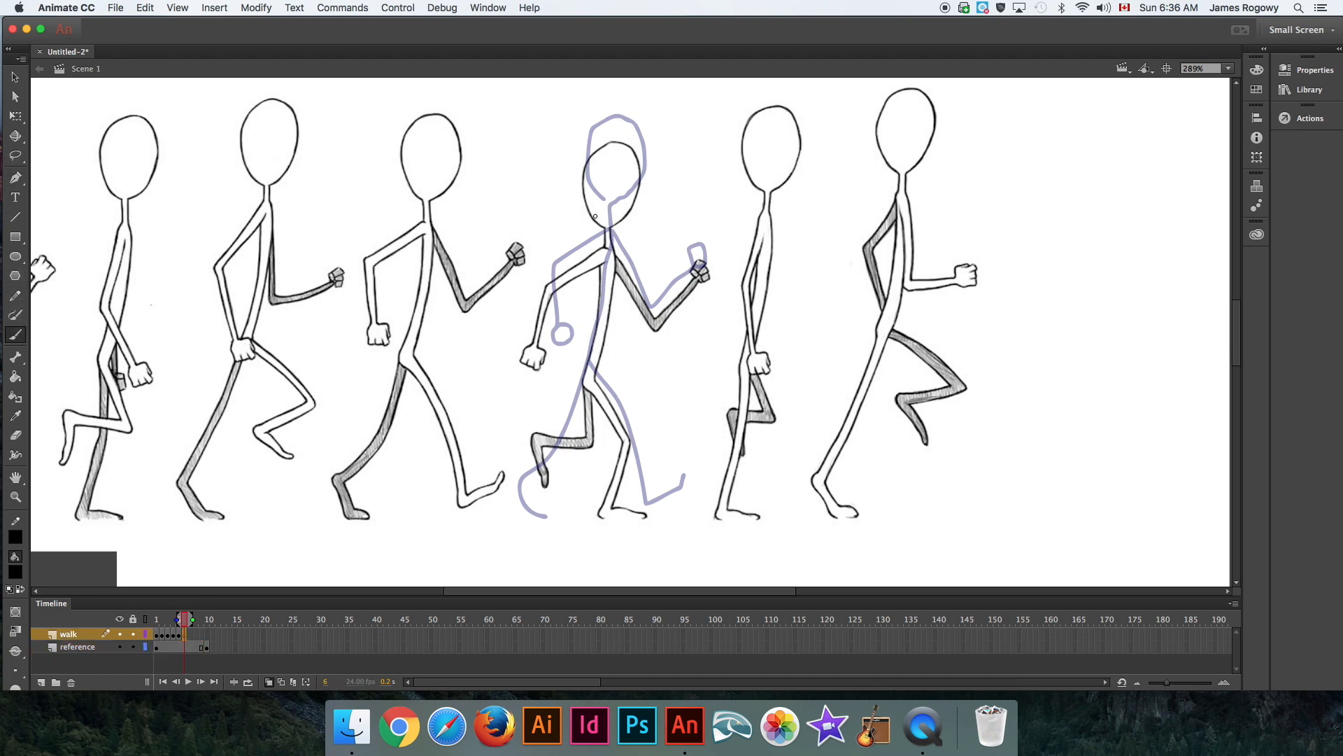
{"action": "mouse_move", "coordinate": [605, 227]}
{"action": "left_mouse_down"}
{"action": "mouse_move", "coordinate": [586, 169]}
{"action": "mouse_move", "coordinate": [601, 145]}
{"action": "mouse_move", "coordinate": [632, 144]}
{"action": "mouse_move", "coordinate": [638, 189]}
{"action": "mouse_move", "coordinate": [608, 239]}
{"action": "mouse_move", "coordinate": [590, 380]}
{"action": "left_mouse_up"}
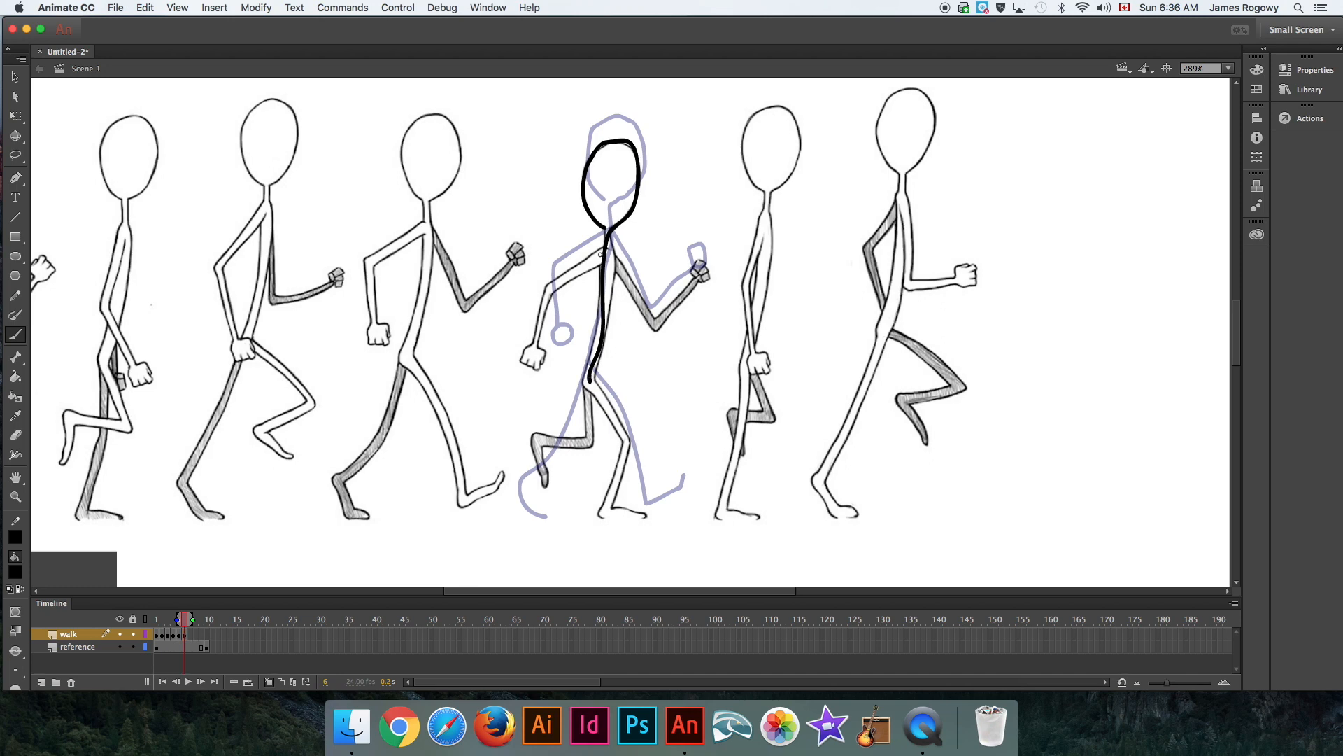
{"action": "mouse_move", "coordinate": [595, 260]}
{"action": "left_mouse_down"}
{"action": "mouse_move", "coordinate": [558, 287]}
{"action": "mouse_move", "coordinate": [535, 364]}
{"action": "mouse_move", "coordinate": [545, 348]}
{"action": "left_mouse_up"}
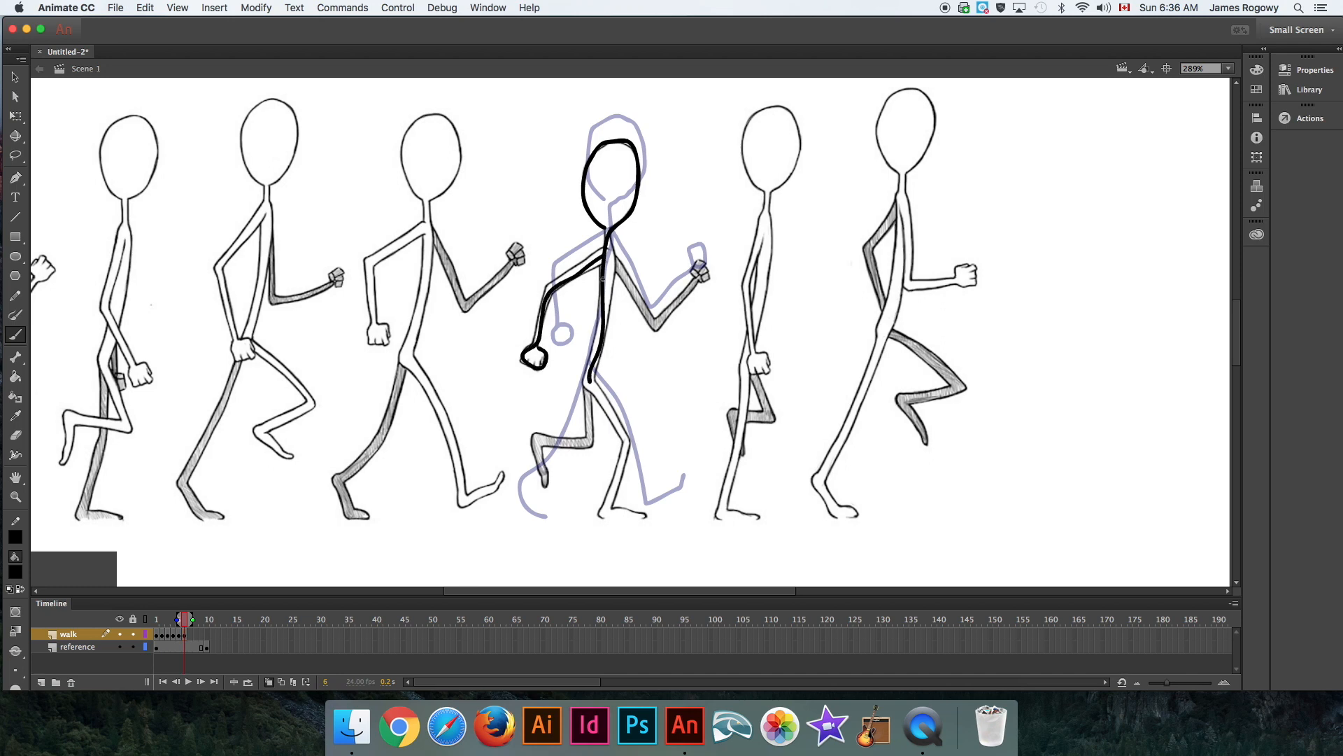
{"action": "mouse_move", "coordinate": [603, 259]}
{"action": "left_mouse_down"}
{"action": "mouse_move", "coordinate": [654, 320]}
{"action": "mouse_move", "coordinate": [677, 307]}
{"action": "mouse_move", "coordinate": [695, 262]}
{"action": "mouse_move", "coordinate": [710, 277]}
{"action": "mouse_move", "coordinate": [685, 283]}
{"action": "left_mouse_up"}
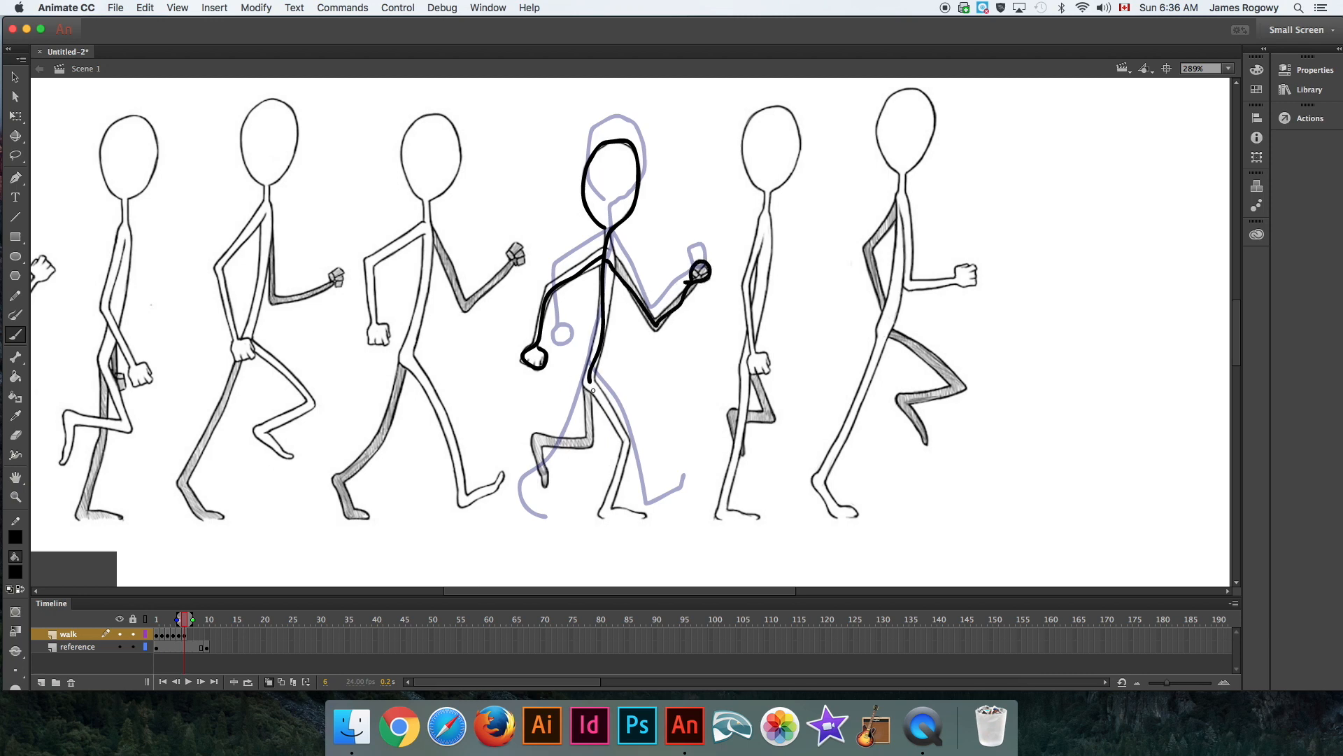
{"action": "mouse_move", "coordinate": [590, 382]}
{"action": "left_mouse_down"}
{"action": "mouse_move", "coordinate": [590, 443]}
{"action": "mouse_move", "coordinate": [535, 443]}
{"action": "mouse_move", "coordinate": [546, 470]}
{"action": "left_mouse_up"}
{"action": "mouse_move", "coordinate": [588, 384]}
{"action": "left_mouse_down"}
{"action": "mouse_move", "coordinate": [628, 443]}
{"action": "mouse_move", "coordinate": [612, 515]}
{"action": "mouse_move", "coordinate": [643, 513]}
{"action": "left_mouse_up"}
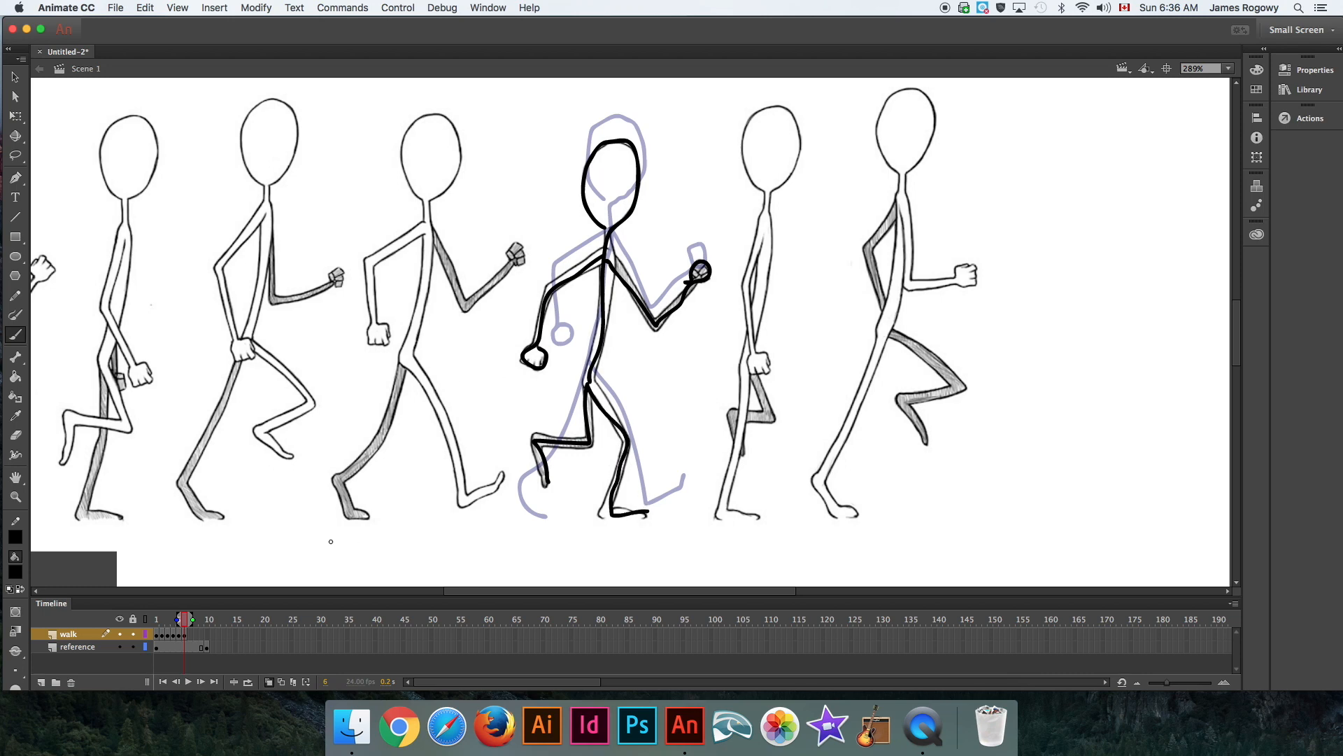
Insert a blank keyframe at frame 7 of the walk layer and move the reference image so the seventh pose sits over the onion-skinned figure.
{"action": "left_click", "coordinate": [191, 634]}
{"action": "right_click", "coordinate": [190, 634]}
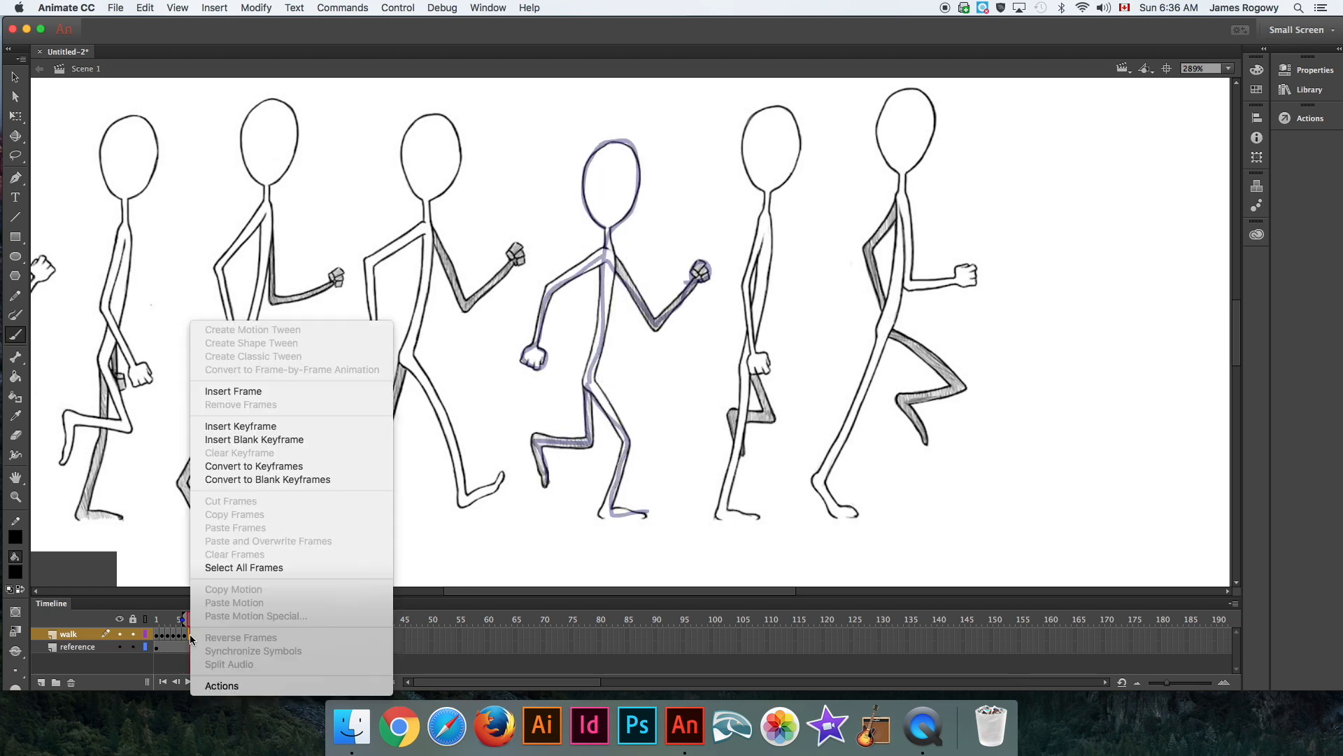
{"action": "left_click", "coordinate": [227, 439]}
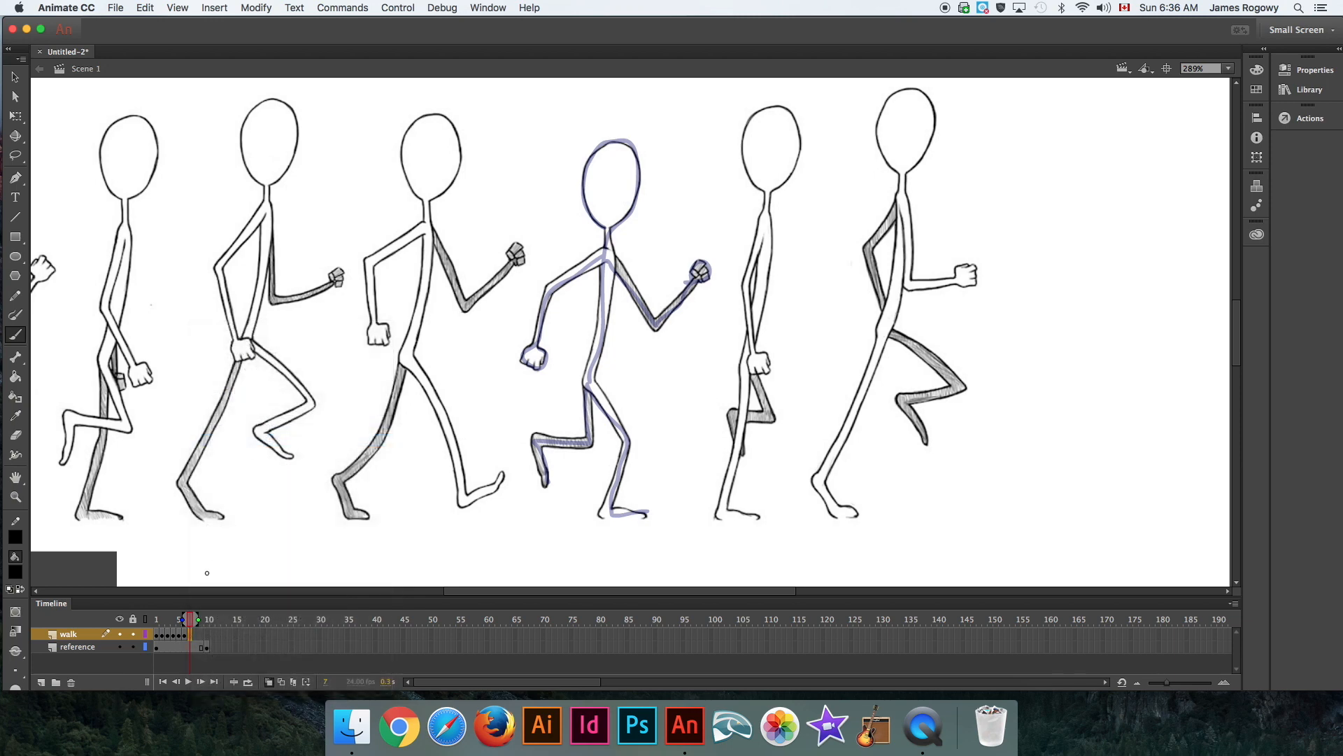
{"action": "left_click", "coordinate": [15, 77]}
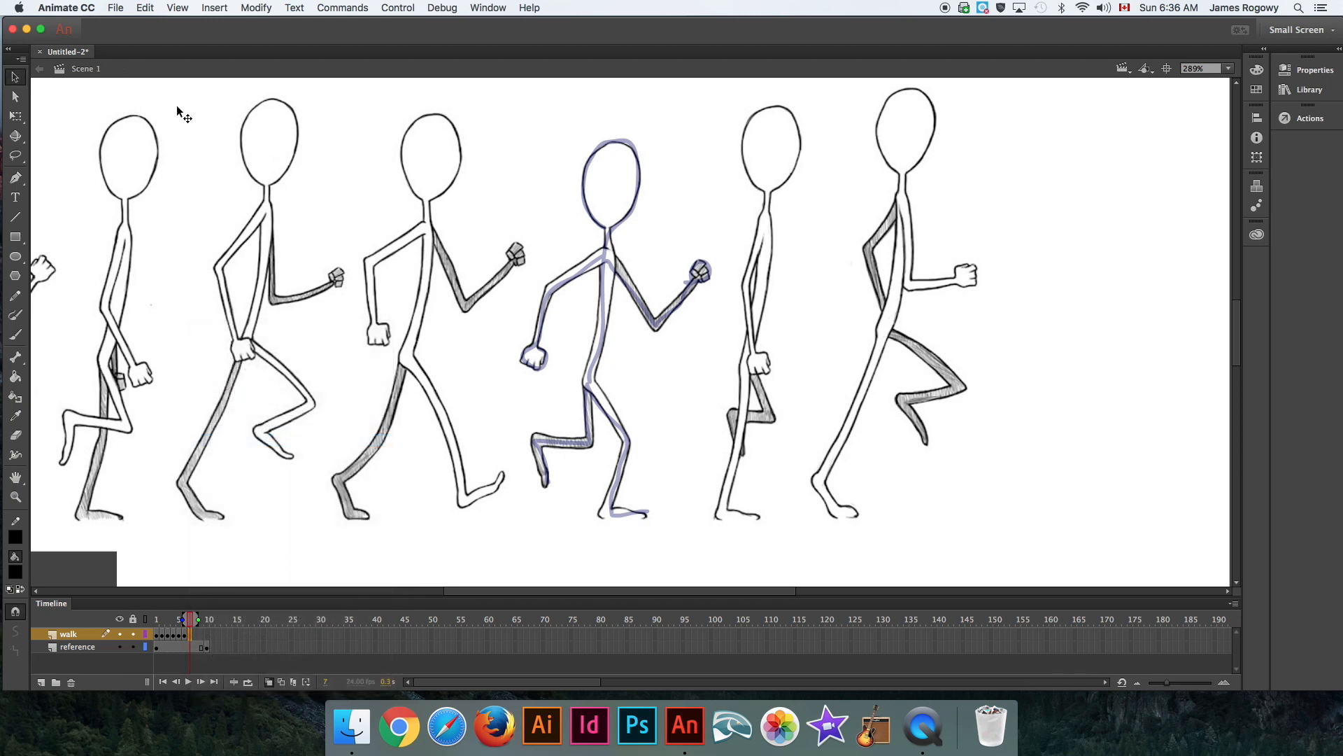
{"action": "mouse_move", "coordinate": [817, 219]}
{"action": "left_mouse_down"}
{"action": "mouse_move", "coordinate": [660, 218]}
{"action": "mouse_move", "coordinate": [661, 236]}
{"action": "left_mouse_up"}
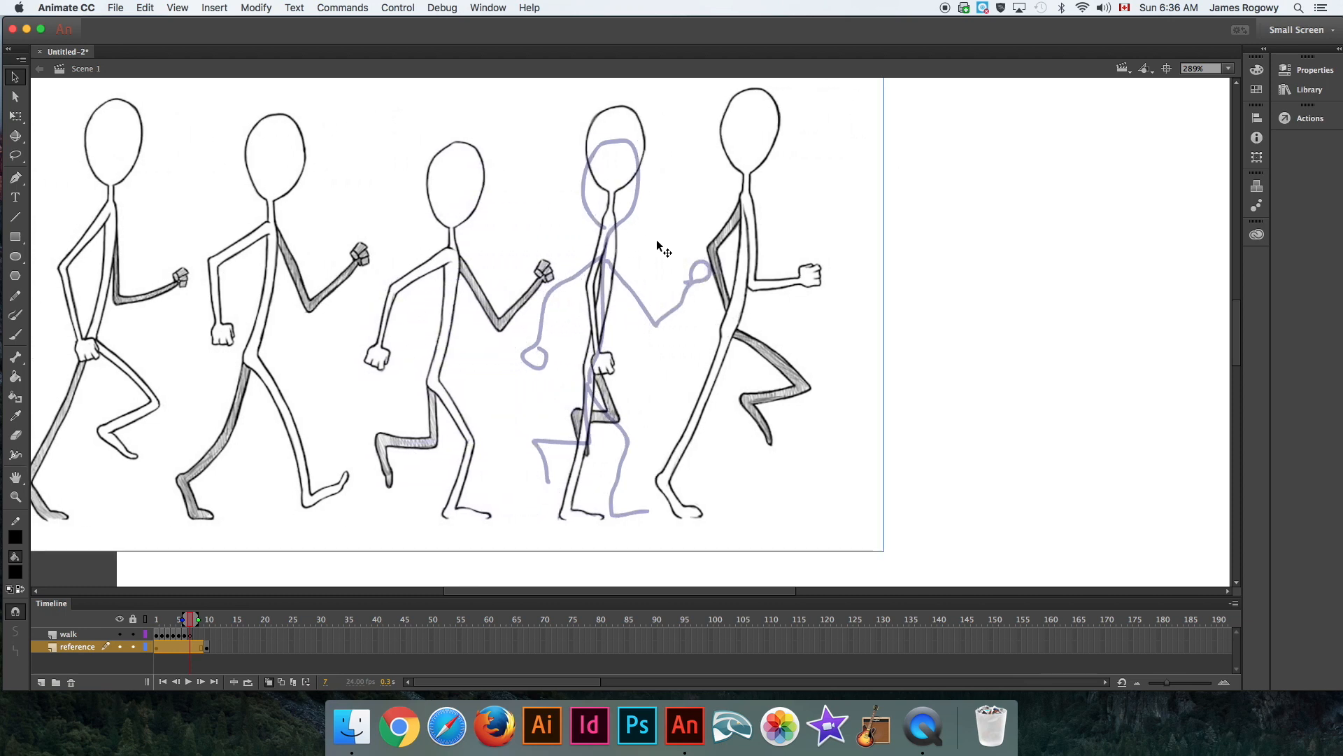
Trace the seventh pose's head, arm, body and legs with the Brush on frame 7 of the walk layer.
{"action": "left_click", "coordinate": [191, 634]}
{"action": "left_click", "coordinate": [15, 334]}
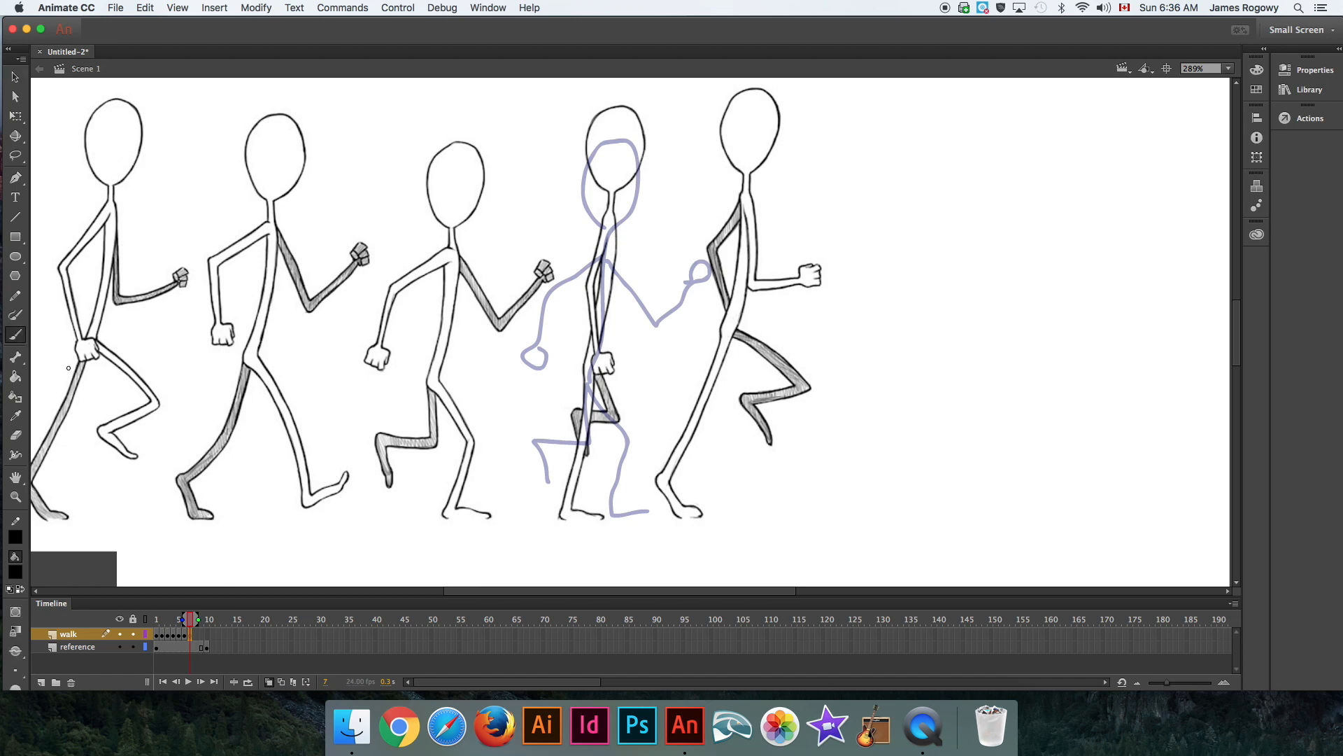
{"action": "mouse_move", "coordinate": [600, 184]}
{"action": "left_mouse_down"}
{"action": "mouse_move", "coordinate": [586, 144]}
{"action": "mouse_move", "coordinate": [594, 119]}
{"action": "mouse_move", "coordinate": [622, 106]}
{"action": "mouse_move", "coordinate": [640, 121]}
{"action": "mouse_move", "coordinate": [645, 163]}
{"action": "mouse_move", "coordinate": [629, 181]}
{"action": "left_mouse_up"}
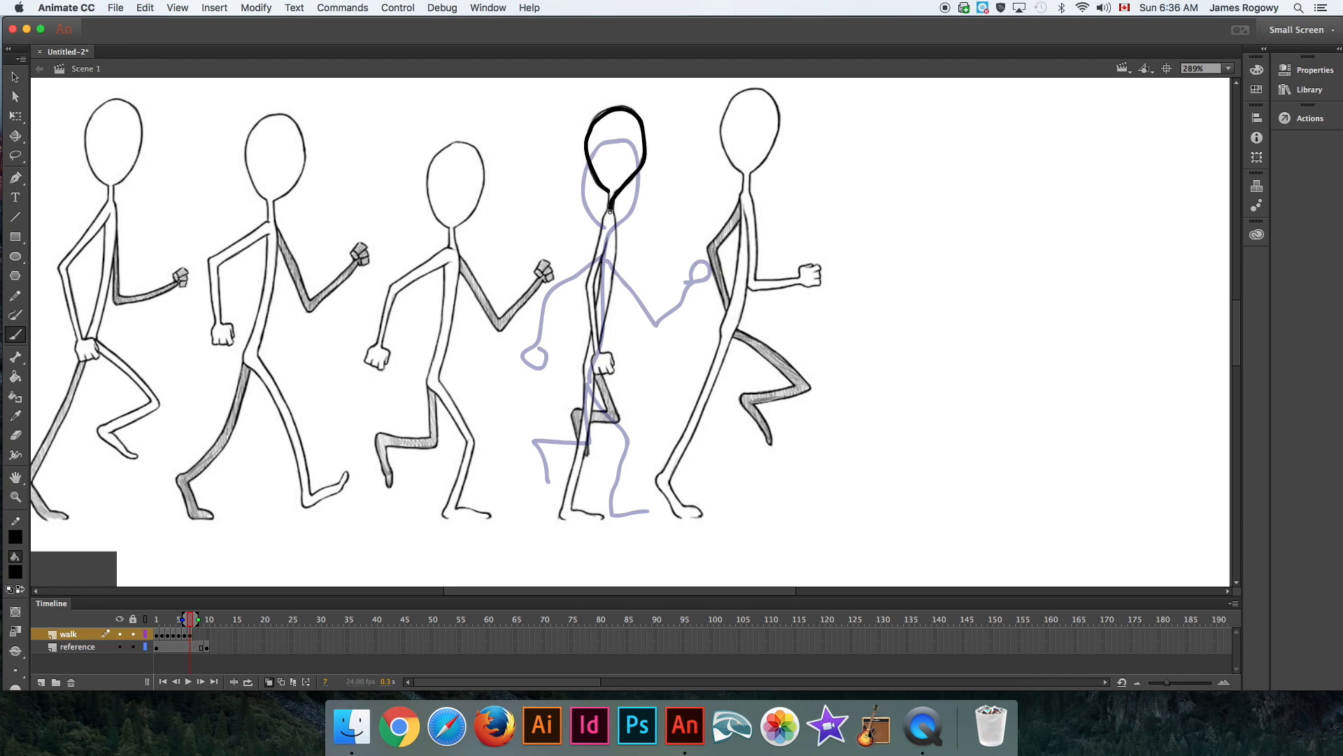
{"action": "mouse_move", "coordinate": [610, 208]}
{"action": "left_mouse_down"}
{"action": "mouse_move", "coordinate": [589, 310]}
{"action": "mouse_move", "coordinate": [619, 356]}
{"action": "mouse_move", "coordinate": [599, 366]}
{"action": "left_mouse_up"}
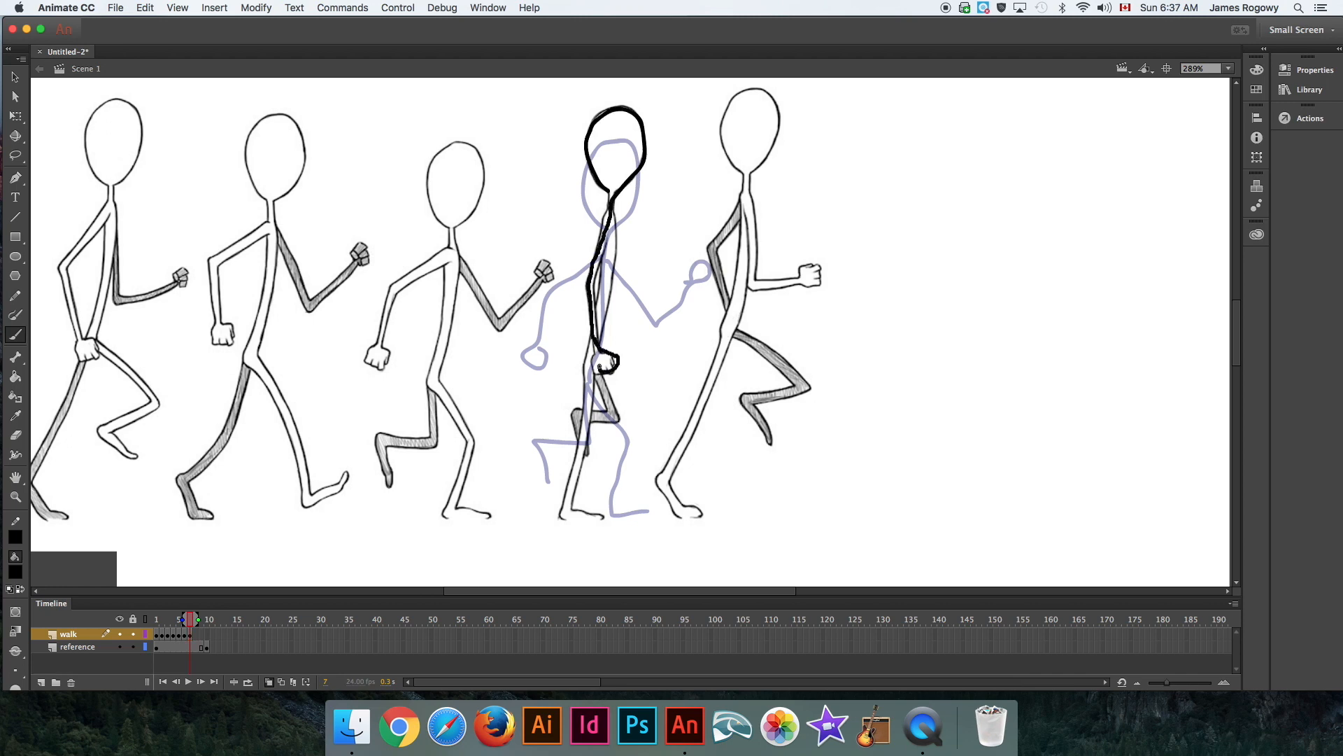
{"action": "mouse_move", "coordinate": [612, 212]}
{"action": "left_mouse_down"}
{"action": "mouse_move", "coordinate": [585, 366]}
{"action": "mouse_move", "coordinate": [601, 353]}
{"action": "mouse_move", "coordinate": [586, 366]}
{"action": "mouse_move", "coordinate": [565, 503]}
{"action": "left_mouse_up"}
{"action": "left_click_drag", "start_coordinate": [567, 517], "coordinate": [600, 518]}
{"action": "mouse_move", "coordinate": [591, 363]}
{"action": "left_mouse_down"}
{"action": "mouse_move", "coordinate": [616, 418]}
{"action": "mouse_move", "coordinate": [575, 422]}
{"action": "mouse_move", "coordinate": [587, 447]}
{"action": "left_mouse_up"}
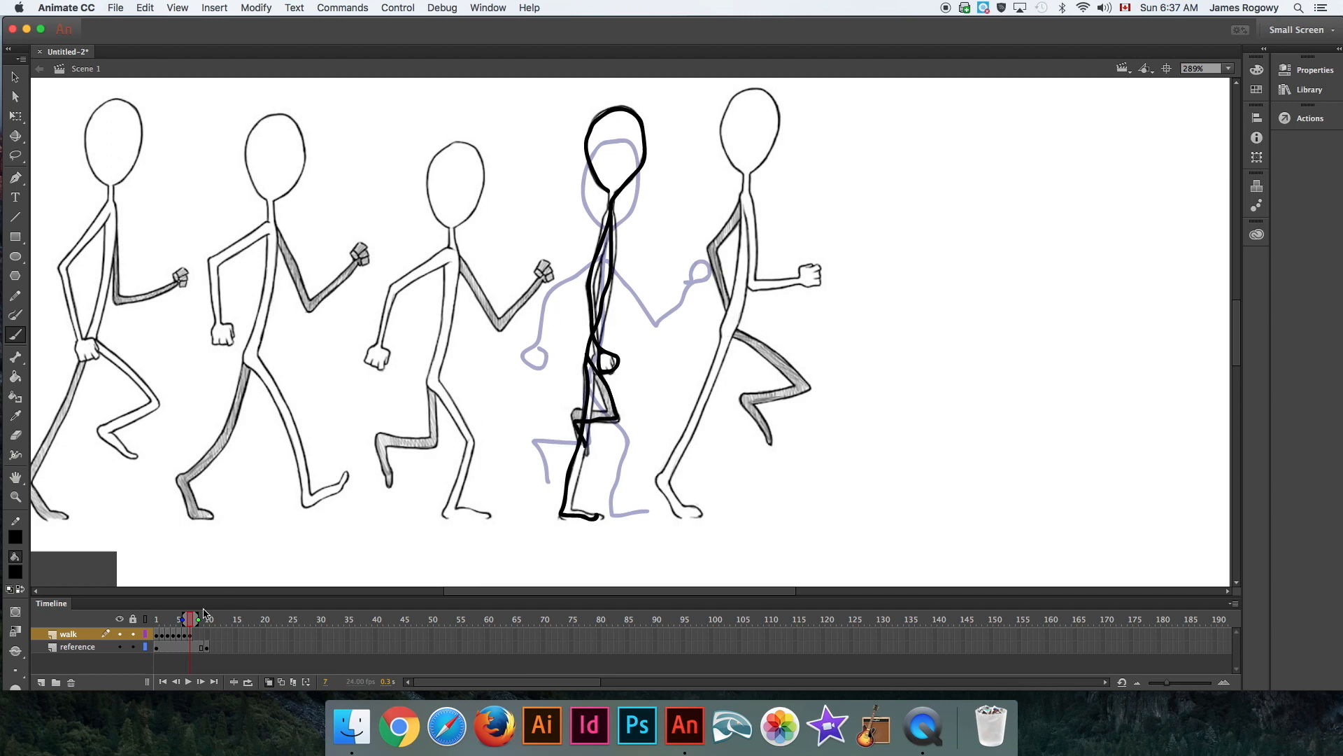
Insert a blank keyframe at frame 8 of the walk layer and move the reference image so the eighth pose sits over the onion-skinned figure.
{"action": "left_click", "coordinate": [195, 634]}
{"action": "right_click", "coordinate": [195, 634]}
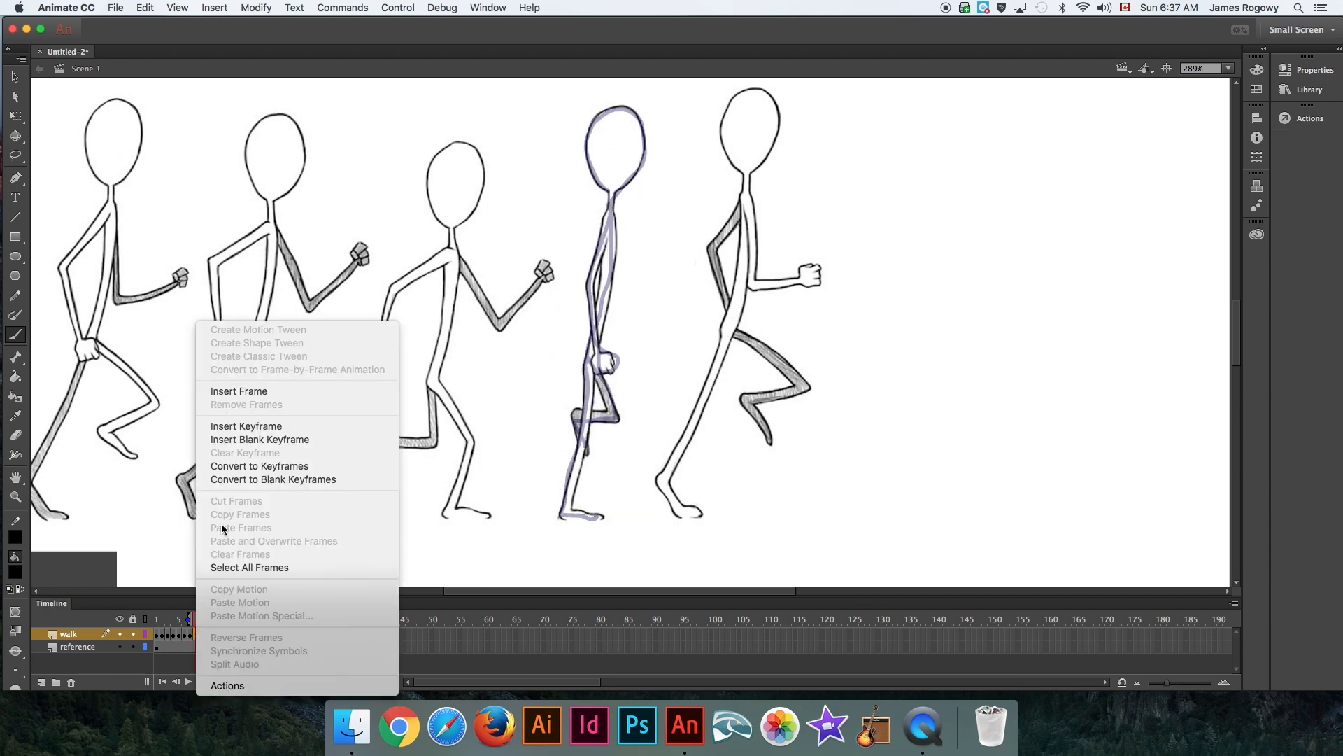
{"action": "left_click", "coordinate": [239, 439]}
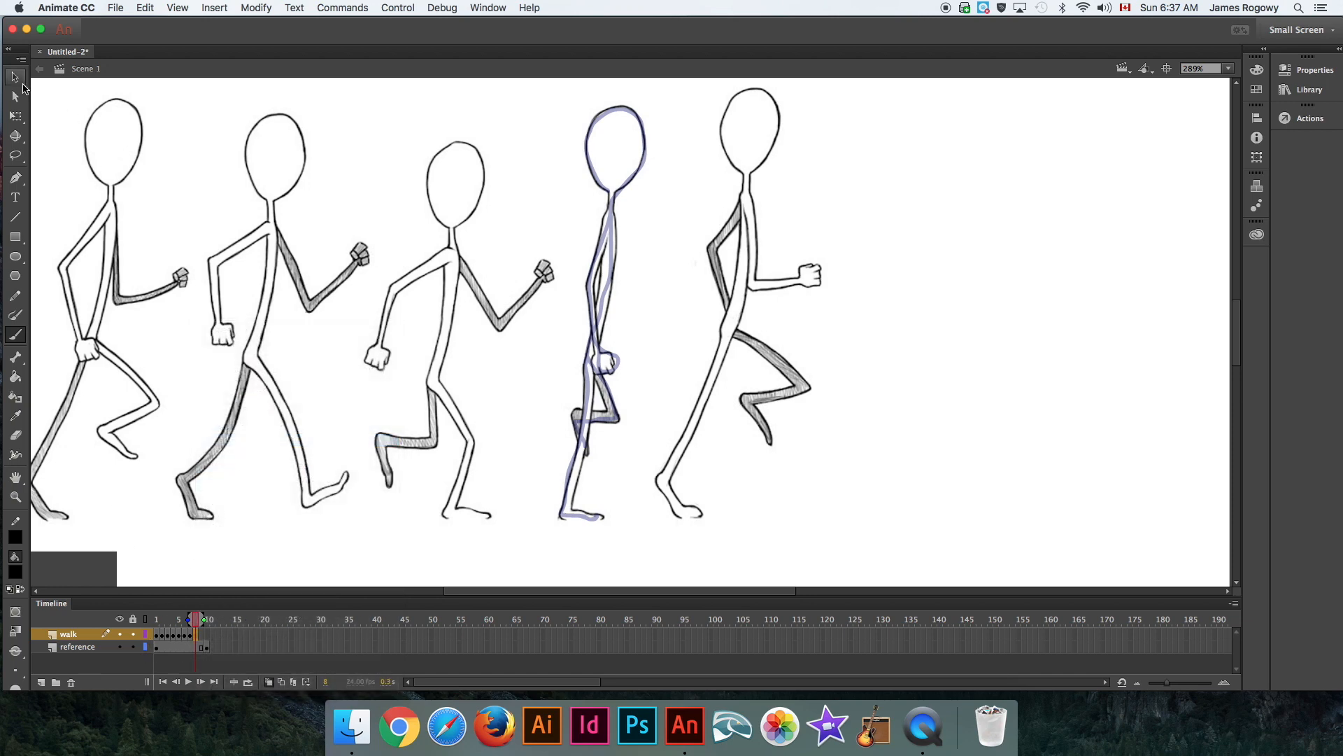
{"action": "left_click", "coordinate": [15, 76]}
{"action": "left_click_drag", "start_coordinate": [439, 203], "coordinate": [308, 224]}
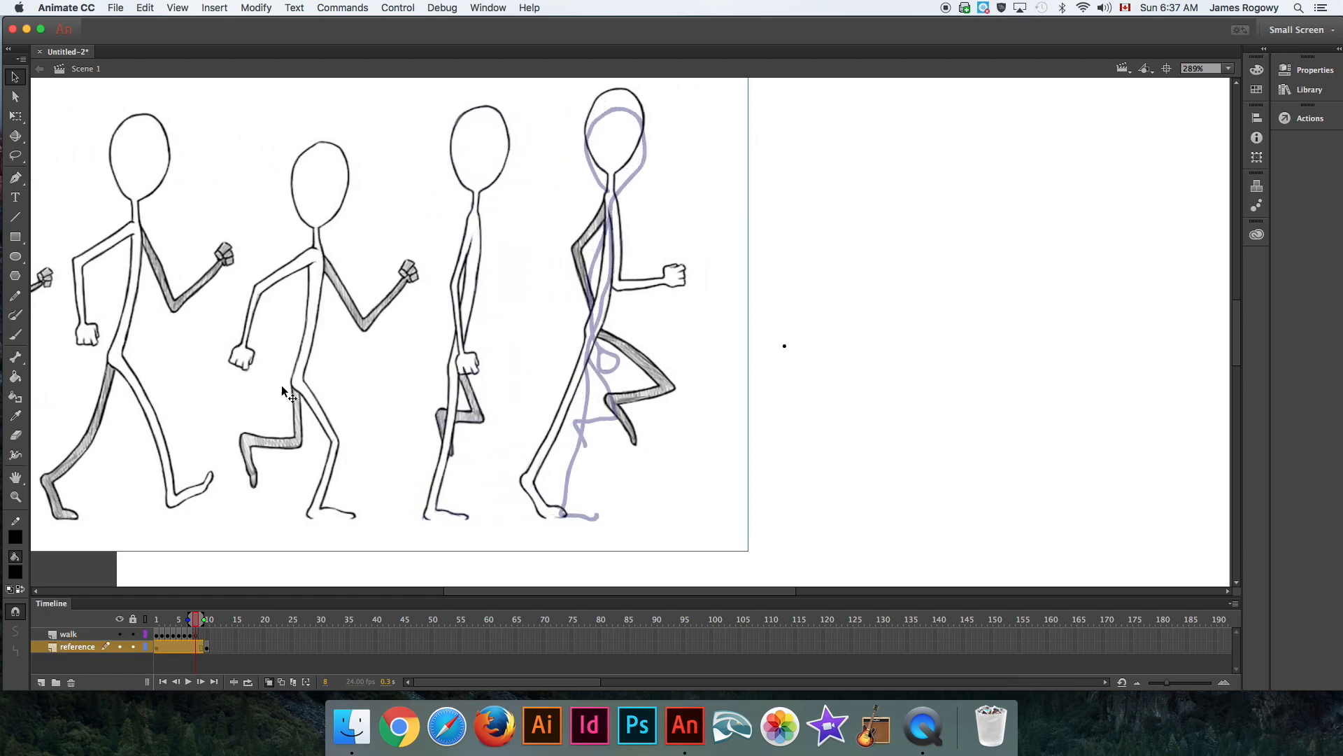
Trace the eighth pose's head, body, legs and arms with the Brush on frame 8 of the walk layer.
{"action": "left_click", "coordinate": [197, 636]}
{"action": "left_click", "coordinate": [15, 334]}
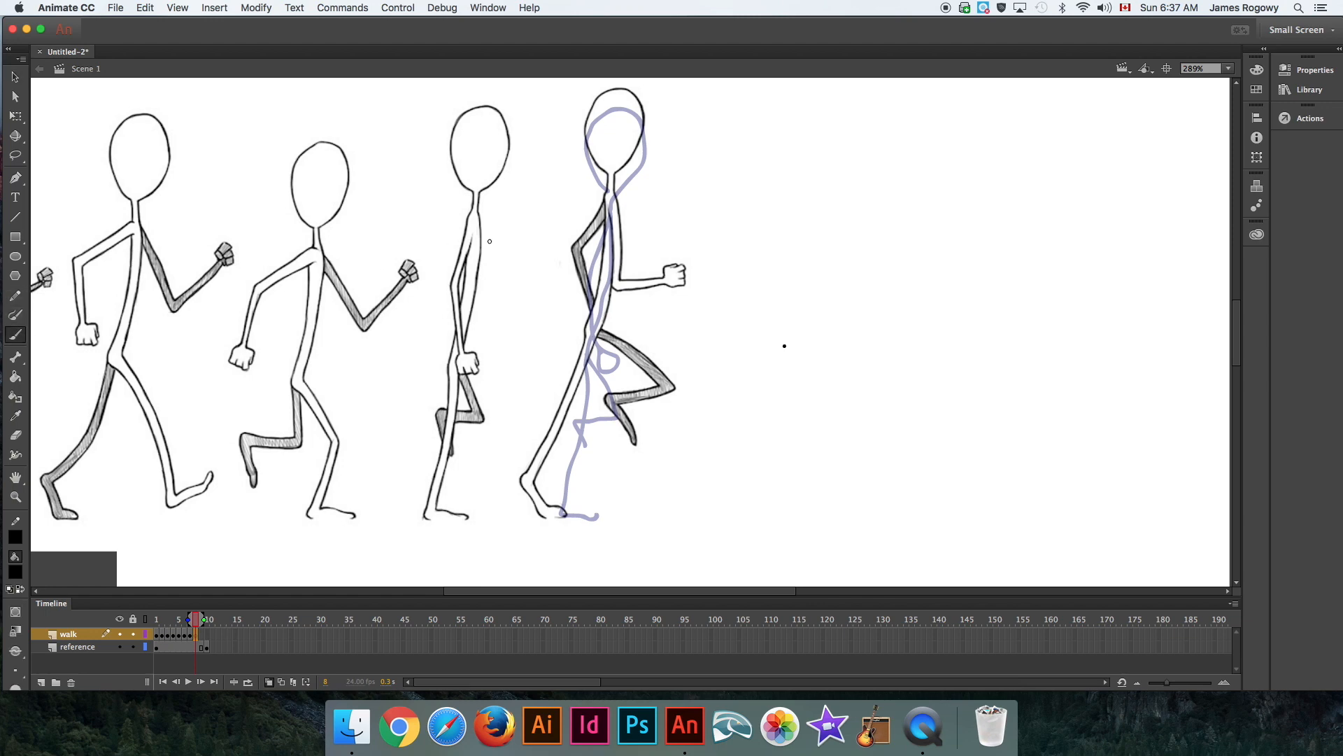
{"action": "mouse_move", "coordinate": [608, 174]}
{"action": "left_mouse_down"}
{"action": "mouse_move", "coordinate": [582, 137]}
{"action": "mouse_move", "coordinate": [588, 113]}
{"action": "mouse_move", "coordinate": [633, 93]}
{"action": "mouse_move", "coordinate": [641, 129]}
{"action": "mouse_move", "coordinate": [612, 181]}
{"action": "mouse_move", "coordinate": [594, 328]}
{"action": "left_mouse_up"}
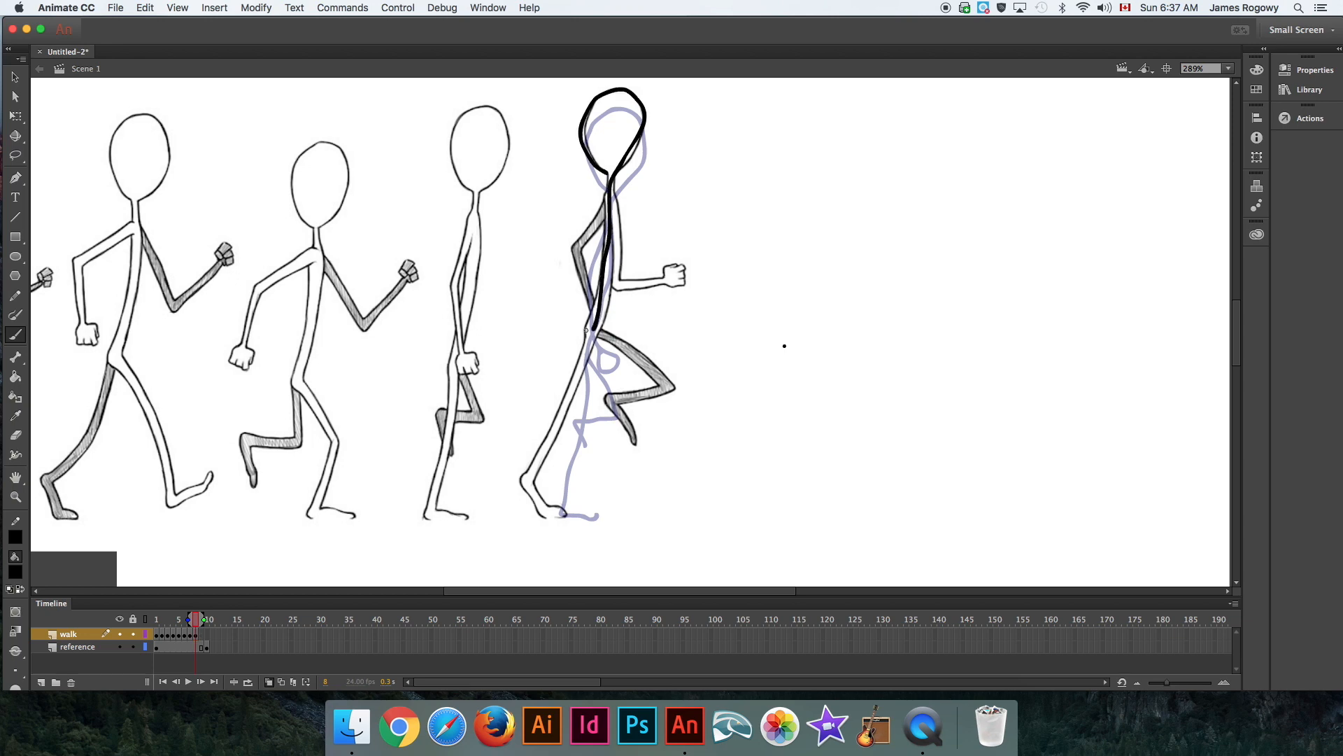
{"action": "mouse_move", "coordinate": [594, 329]}
{"action": "left_mouse_down"}
{"action": "mouse_move", "coordinate": [529, 476]}
{"action": "mouse_move", "coordinate": [564, 514]}
{"action": "left_mouse_up"}
{"action": "mouse_move", "coordinate": [599, 333]}
{"action": "left_mouse_down"}
{"action": "mouse_move", "coordinate": [655, 376]}
{"action": "mouse_move", "coordinate": [658, 396]}
{"action": "mouse_move", "coordinate": [613, 401]}
{"action": "mouse_move", "coordinate": [639, 437]}
{"action": "left_mouse_up"}
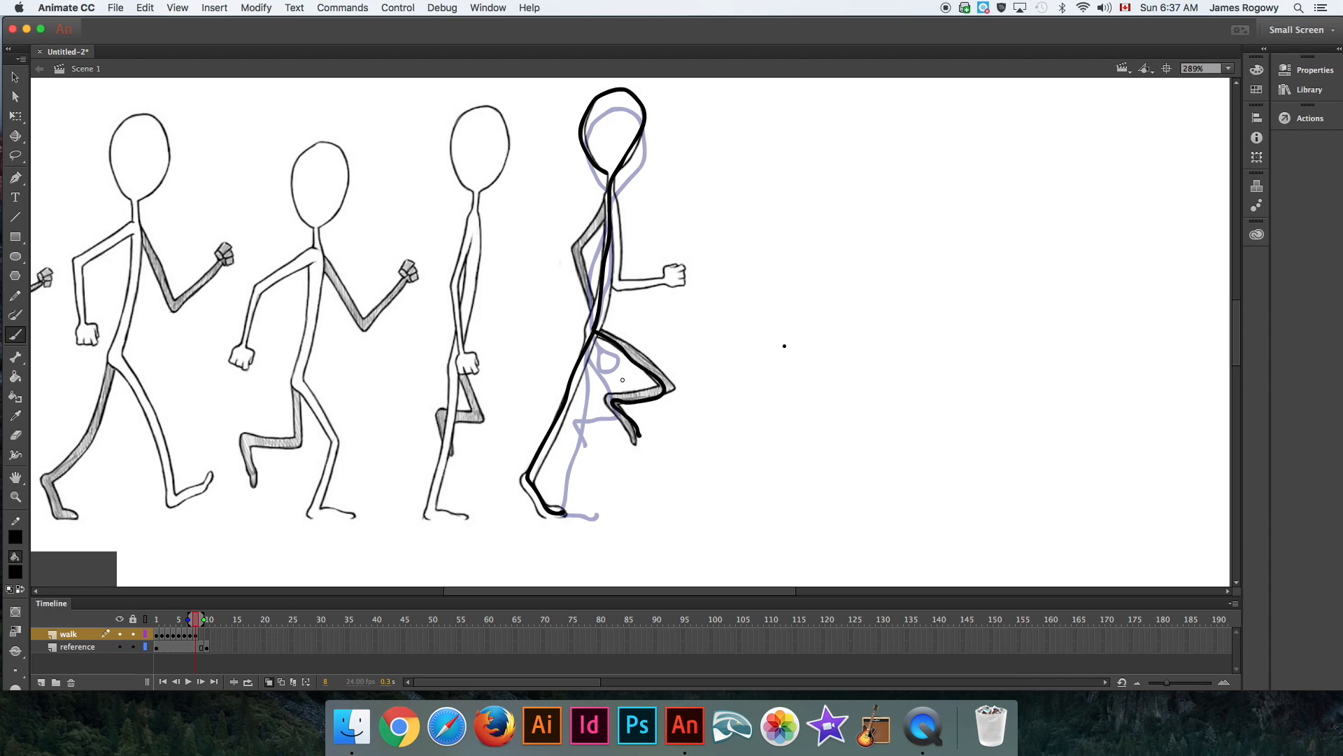
{"action": "mouse_move", "coordinate": [610, 208]}
{"action": "left_mouse_down"}
{"action": "mouse_move", "coordinate": [578, 255]}
{"action": "mouse_move", "coordinate": [594, 302]}
{"action": "left_mouse_up"}
{"action": "mouse_move", "coordinate": [609, 193]}
{"action": "left_mouse_down"}
{"action": "mouse_move", "coordinate": [617, 278]}
{"action": "mouse_move", "coordinate": [663, 283]}
{"action": "mouse_move", "coordinate": [682, 268]}
{"action": "mouse_move", "coordinate": [690, 282]}
{"action": "mouse_move", "coordinate": [658, 271]}
{"action": "left_mouse_up"}
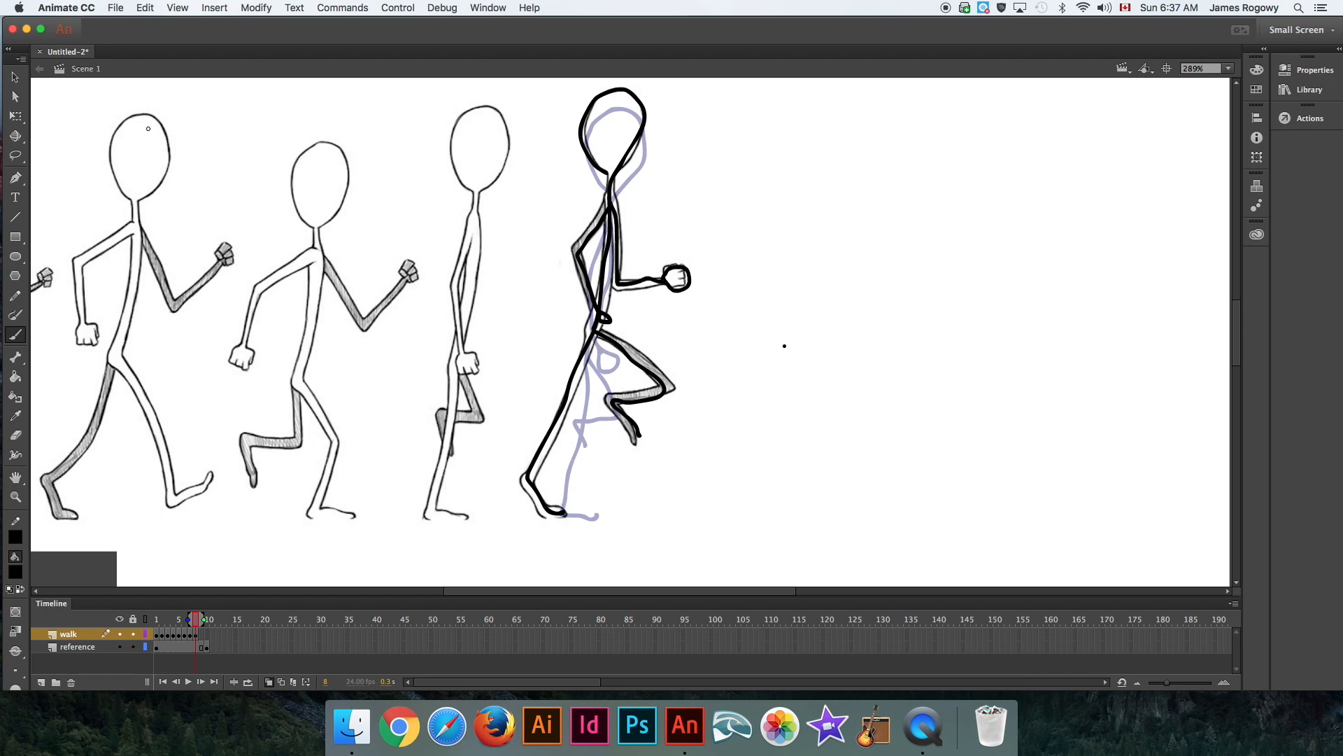
Turn off onion skinning and return the playhead to frame 1.
{"action": "key", "text": "v"}
{"action": "scroll", "coordinate": [196, 623], "scroll_direction": "right", "scroll_amount": 5}
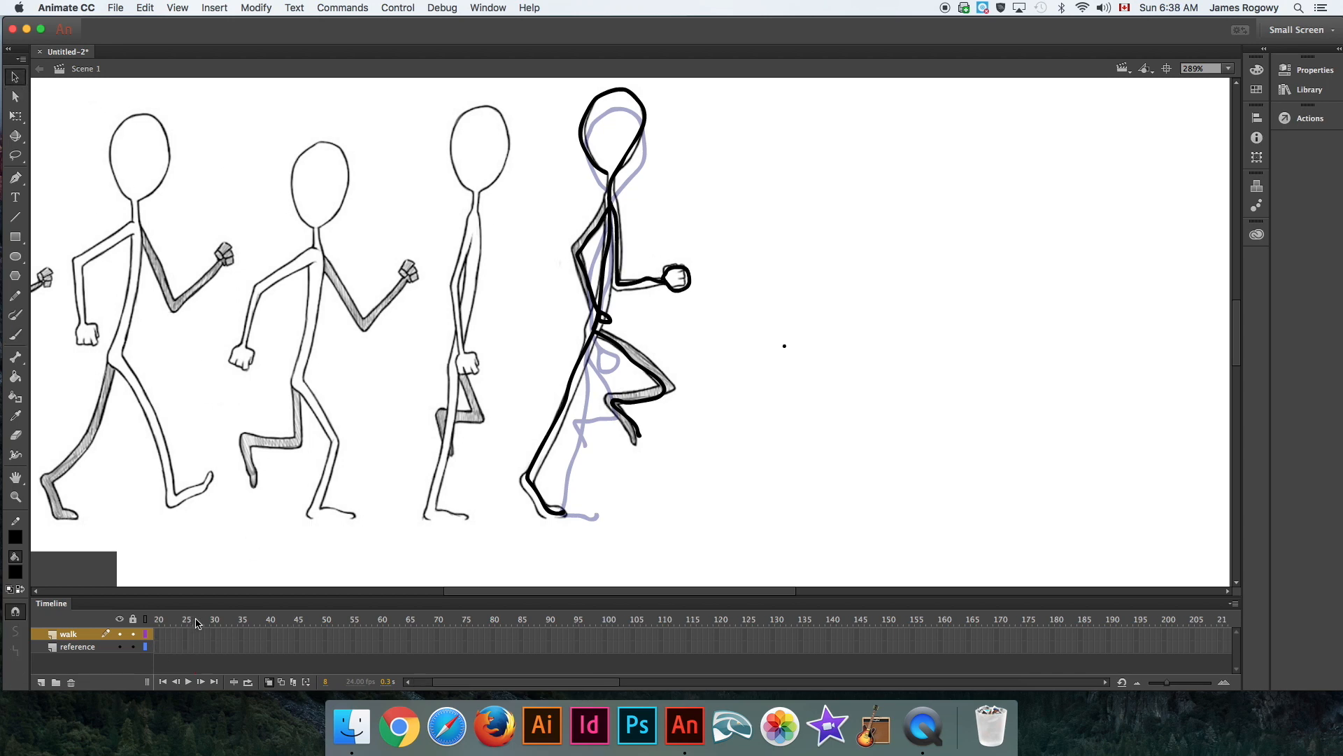
{"action": "scroll", "coordinate": [147, 630], "scroll_direction": "left", "scroll_amount": 5}
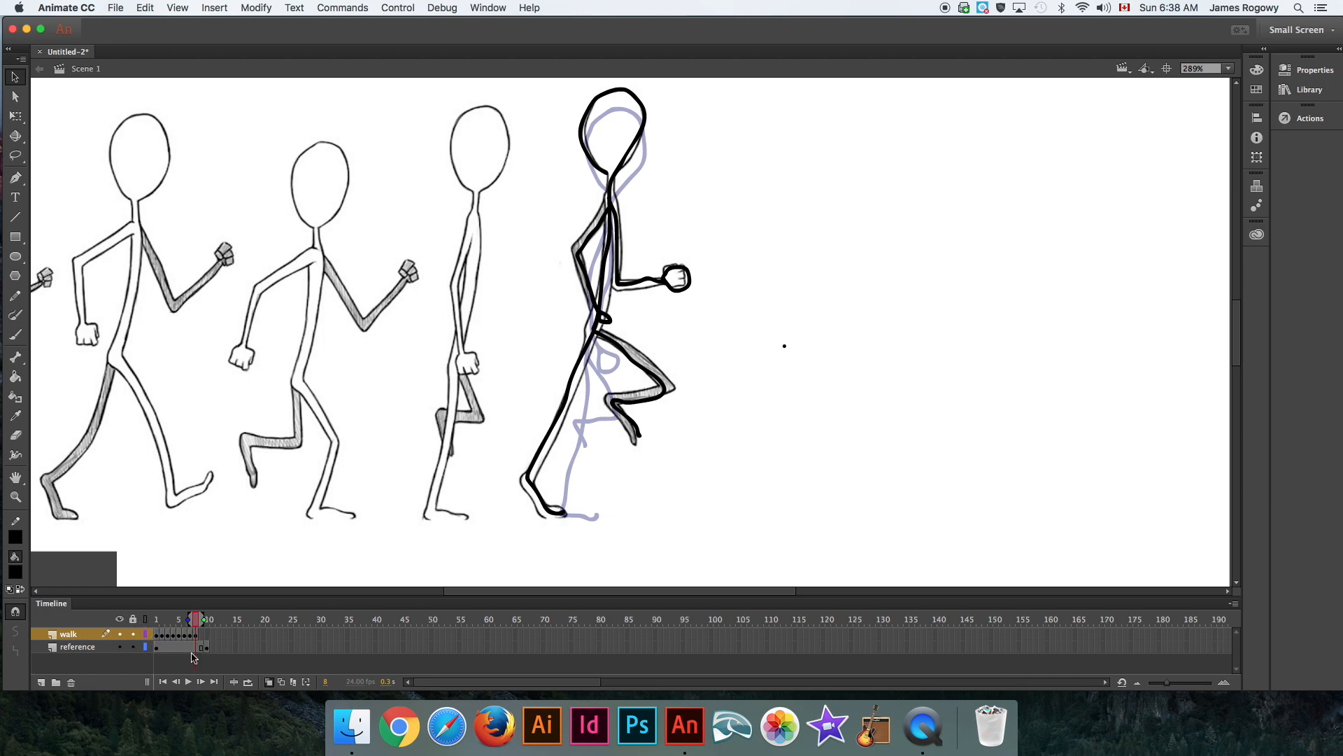
{"action": "left_click", "coordinate": [268, 681]}
{"action": "left_click_drag", "start_coordinate": [195, 623], "coordinate": [143, 622]}
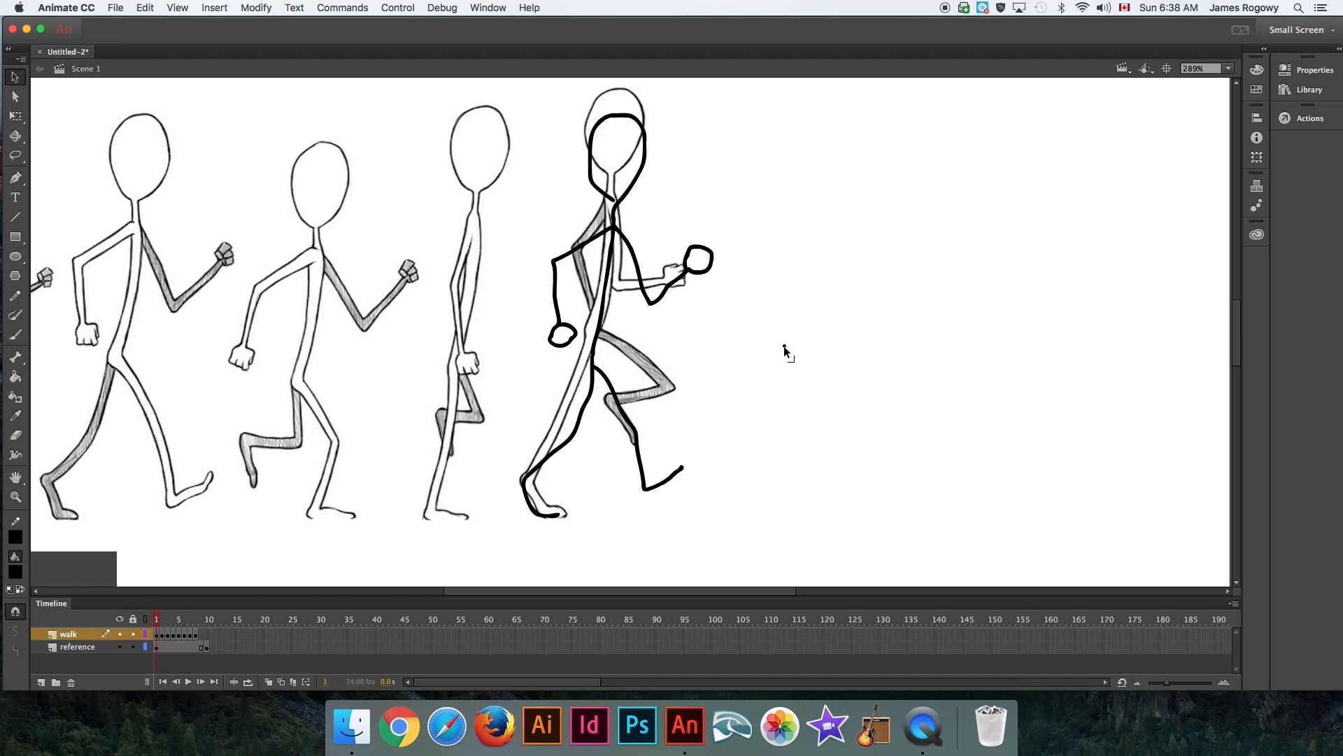
Hide the reference layer and scrub from frame 1 to frame 8 to check the traced walk cycle.
{"action": "left_click", "coordinate": [785, 347]}
{"action": "left_click", "coordinate": [781, 351]}
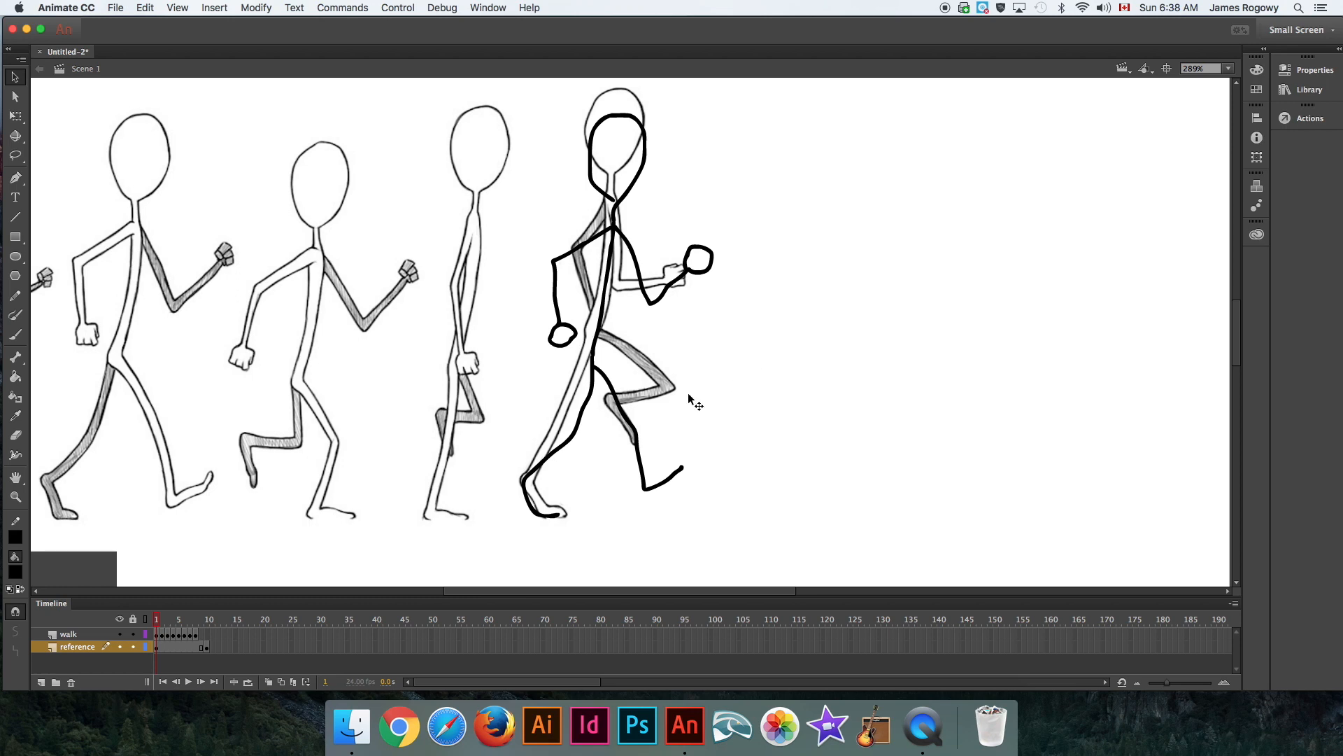
{"action": "left_click", "coordinate": [119, 647]}
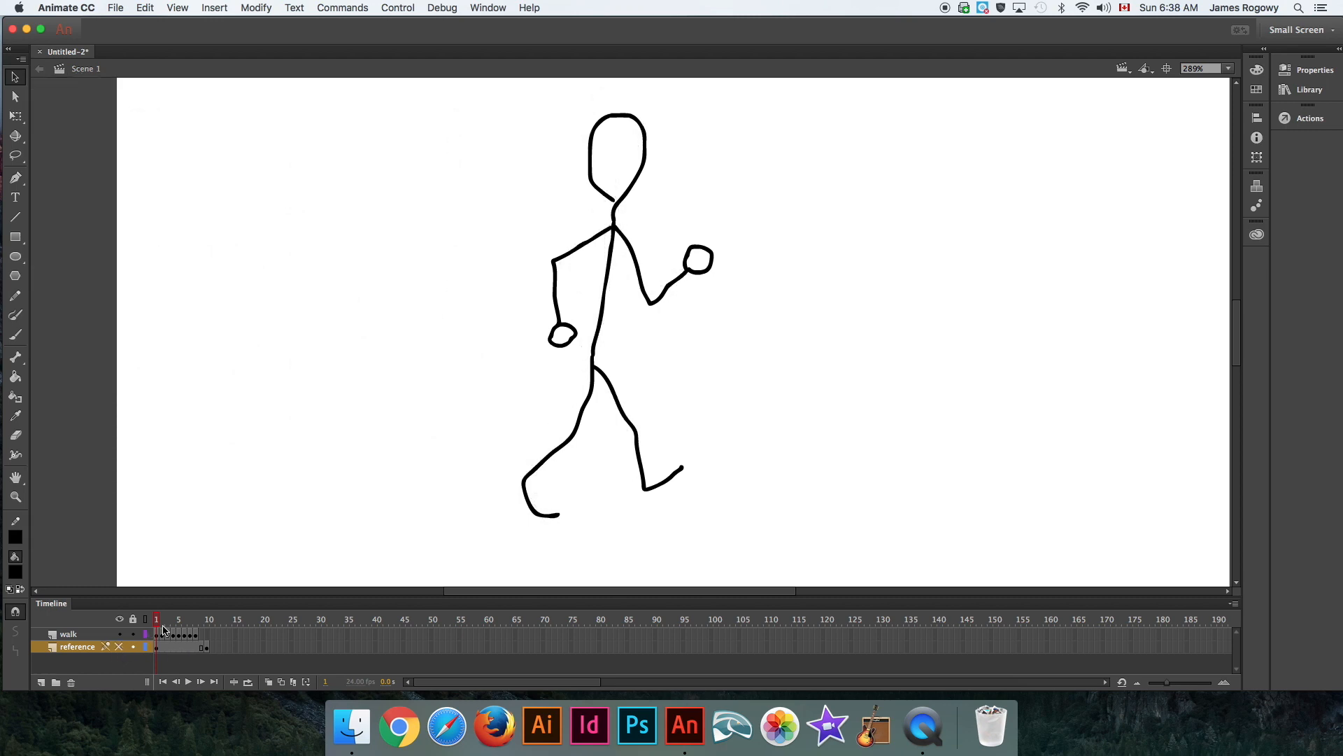
{"action": "left_click_drag", "start_coordinate": [158, 624], "coordinate": [193, 645]}
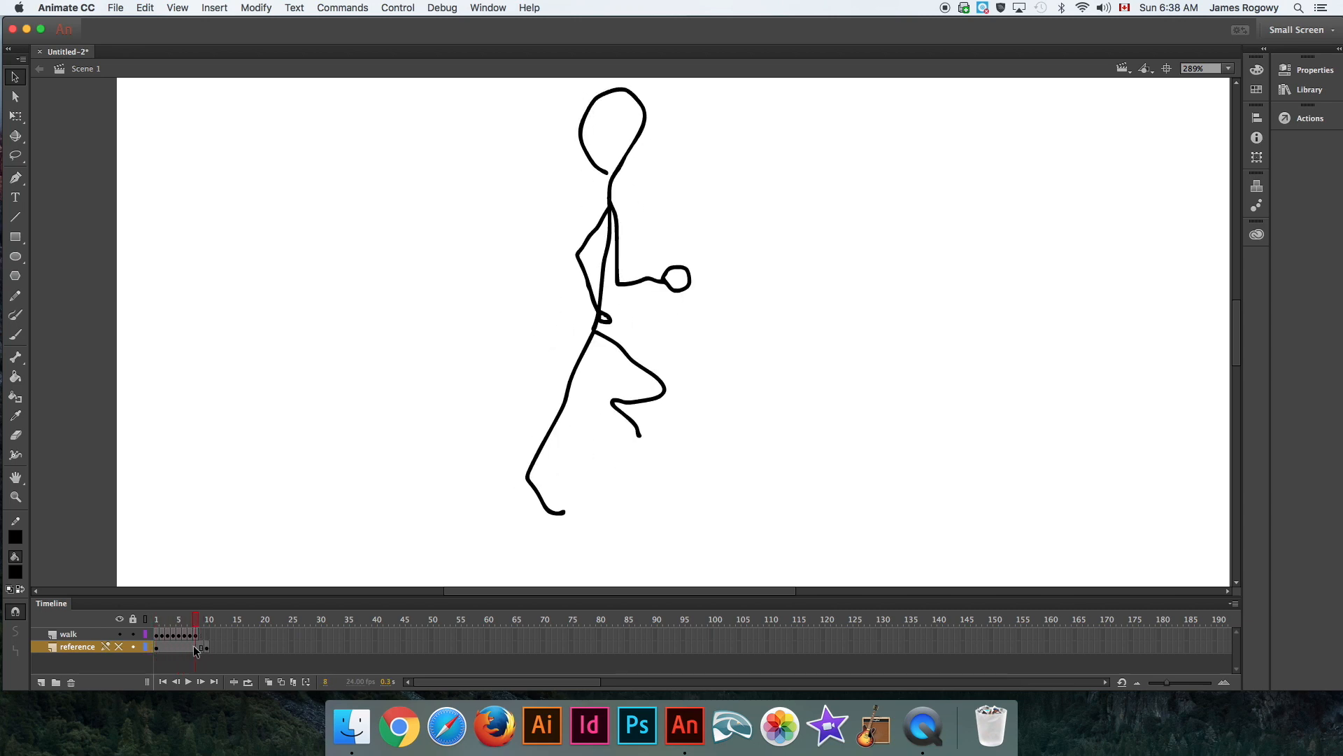
Delete the reference layer, keep only the walk layer, and fit the stage in the window.
{"action": "left_click", "coordinate": [78, 650]}
{"action": "left_click", "coordinate": [71, 682]}
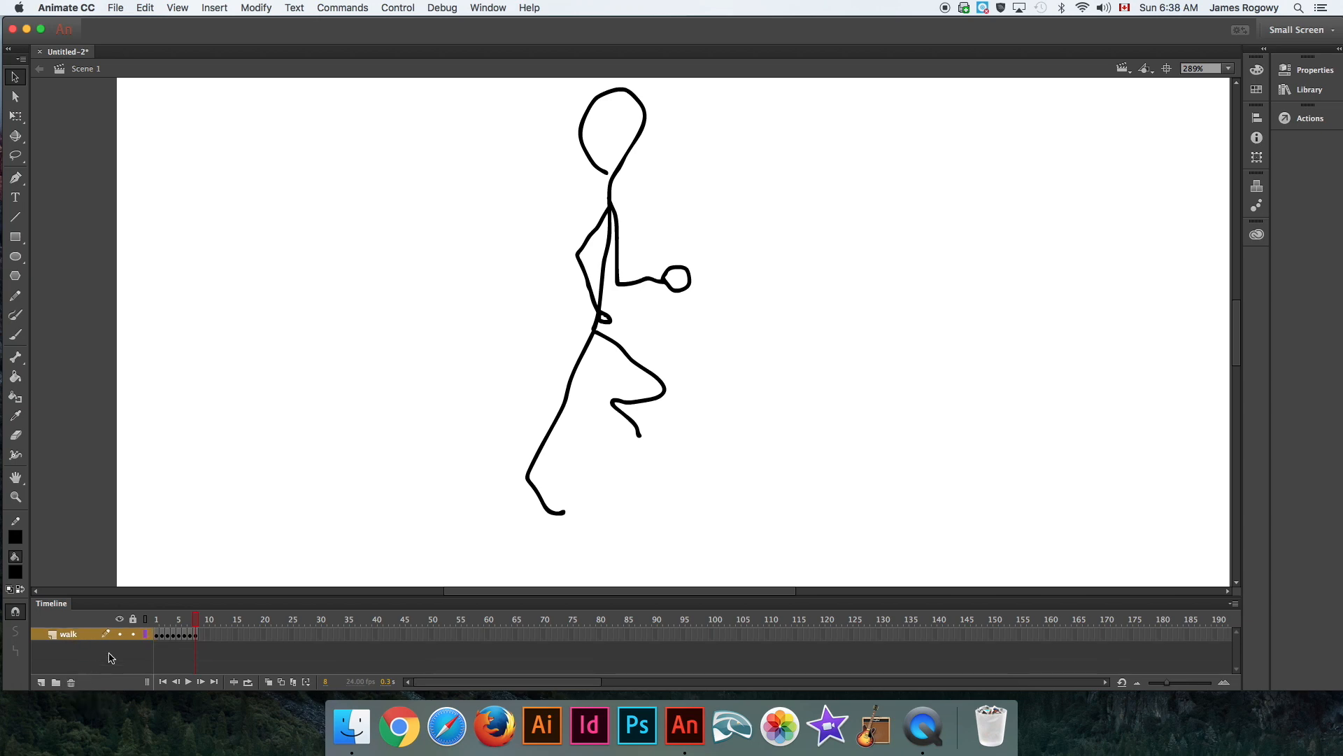
{"action": "left_click_drag", "start_coordinate": [198, 622], "coordinate": [171, 636]}
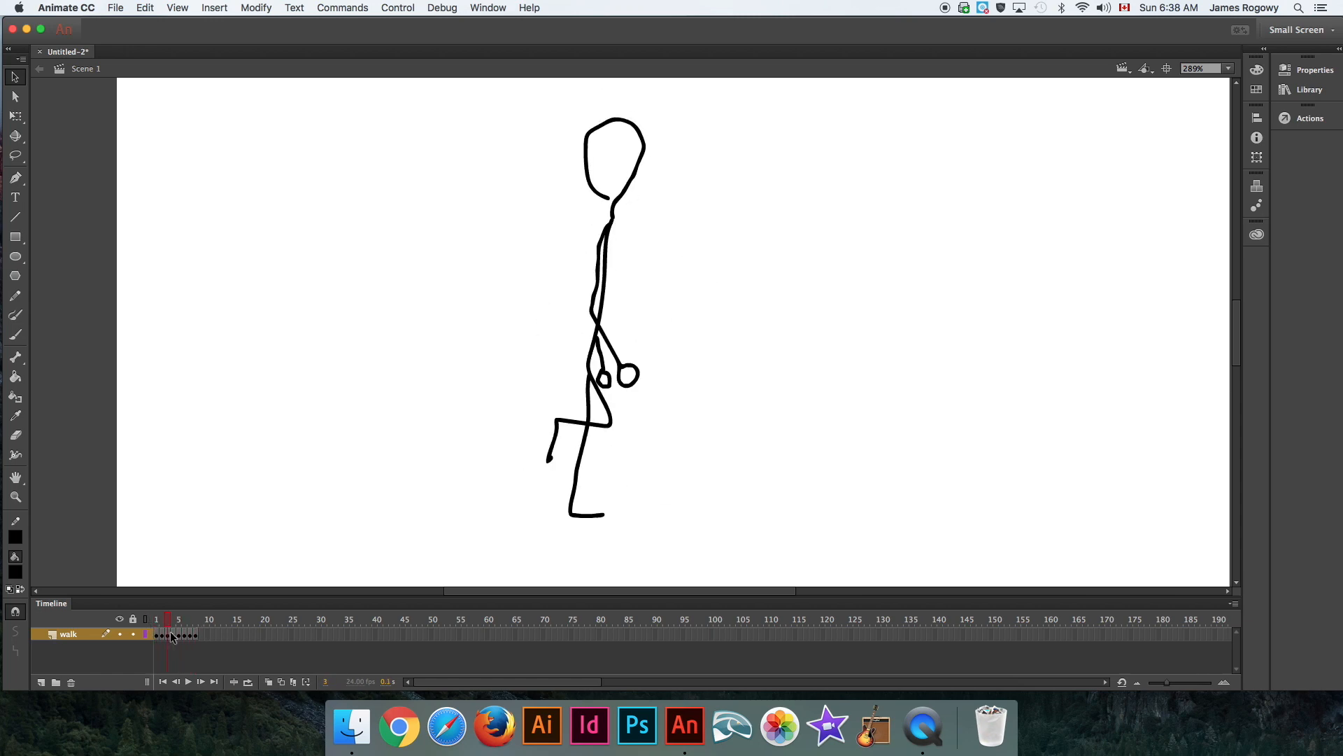
{"action": "left_click", "coordinate": [1226, 69]}
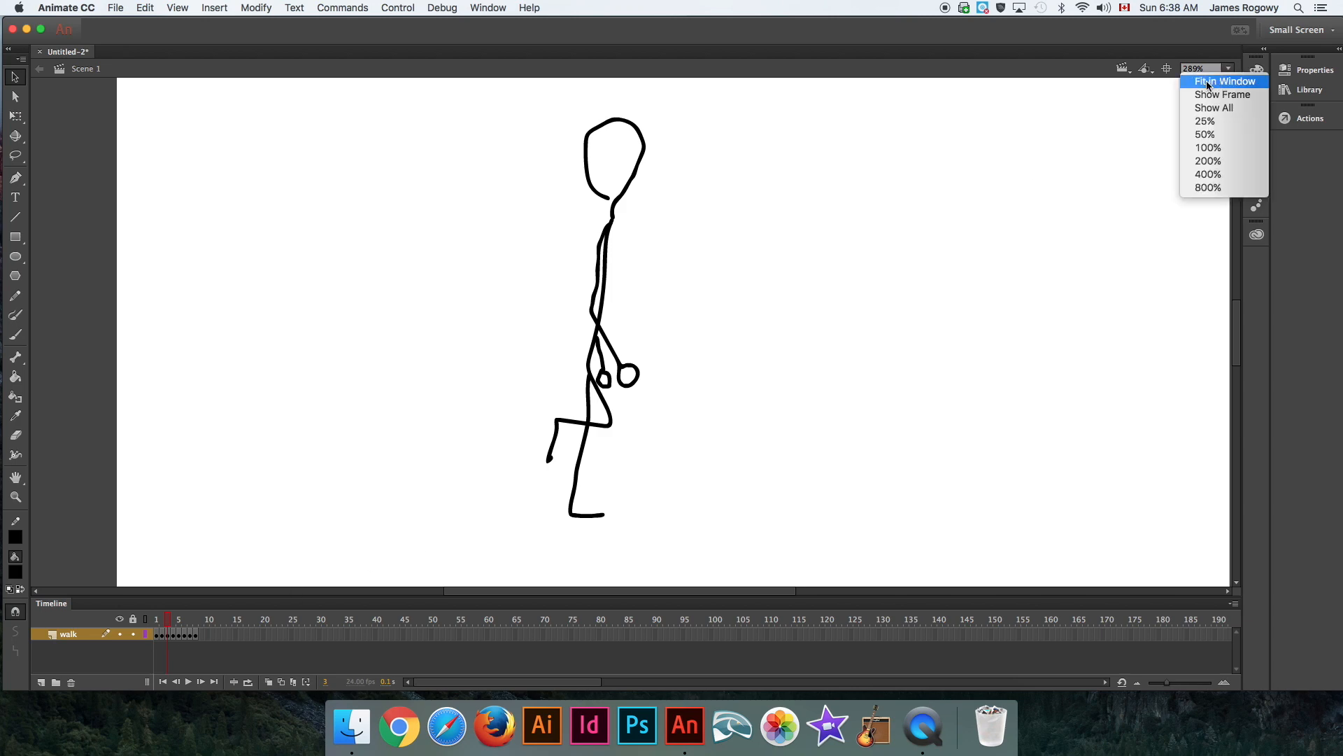
{"action": "left_click", "coordinate": [1221, 83]}
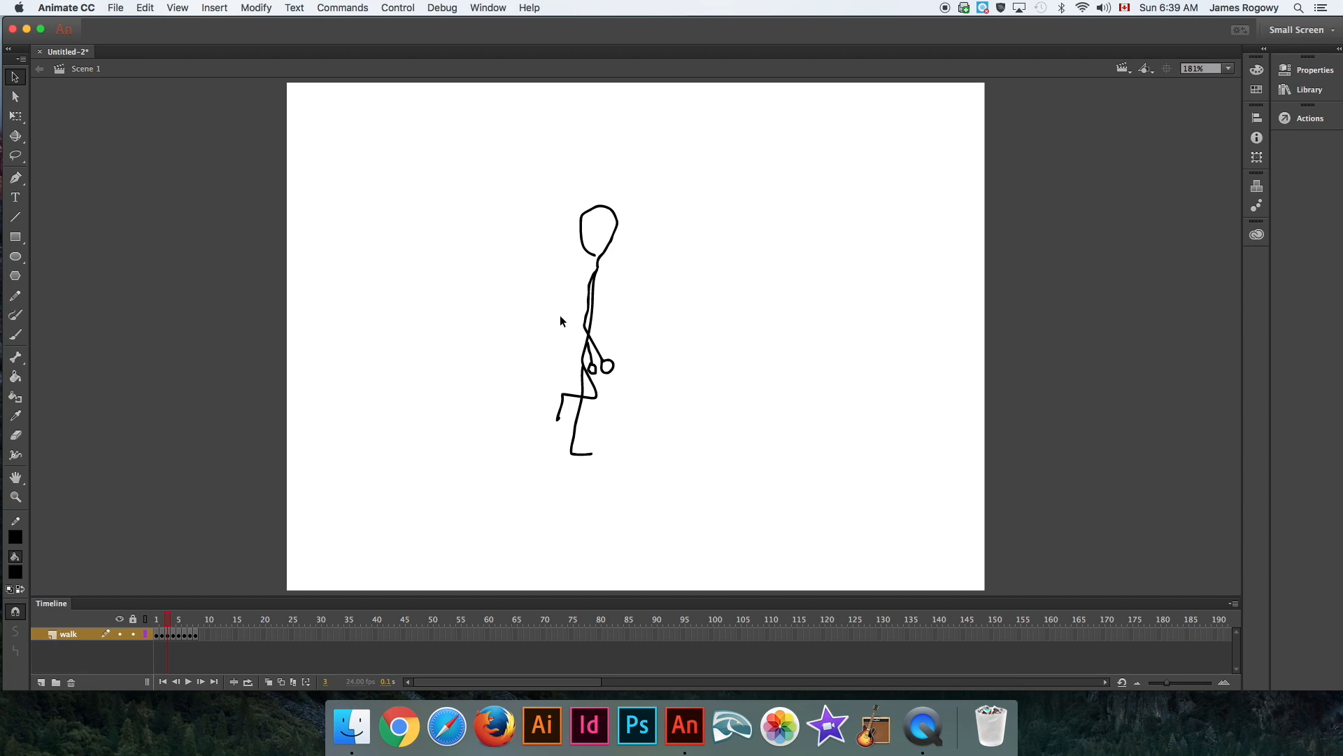
{"action": "left_click_drag", "start_coordinate": [199, 637], "coordinate": [158, 638]}
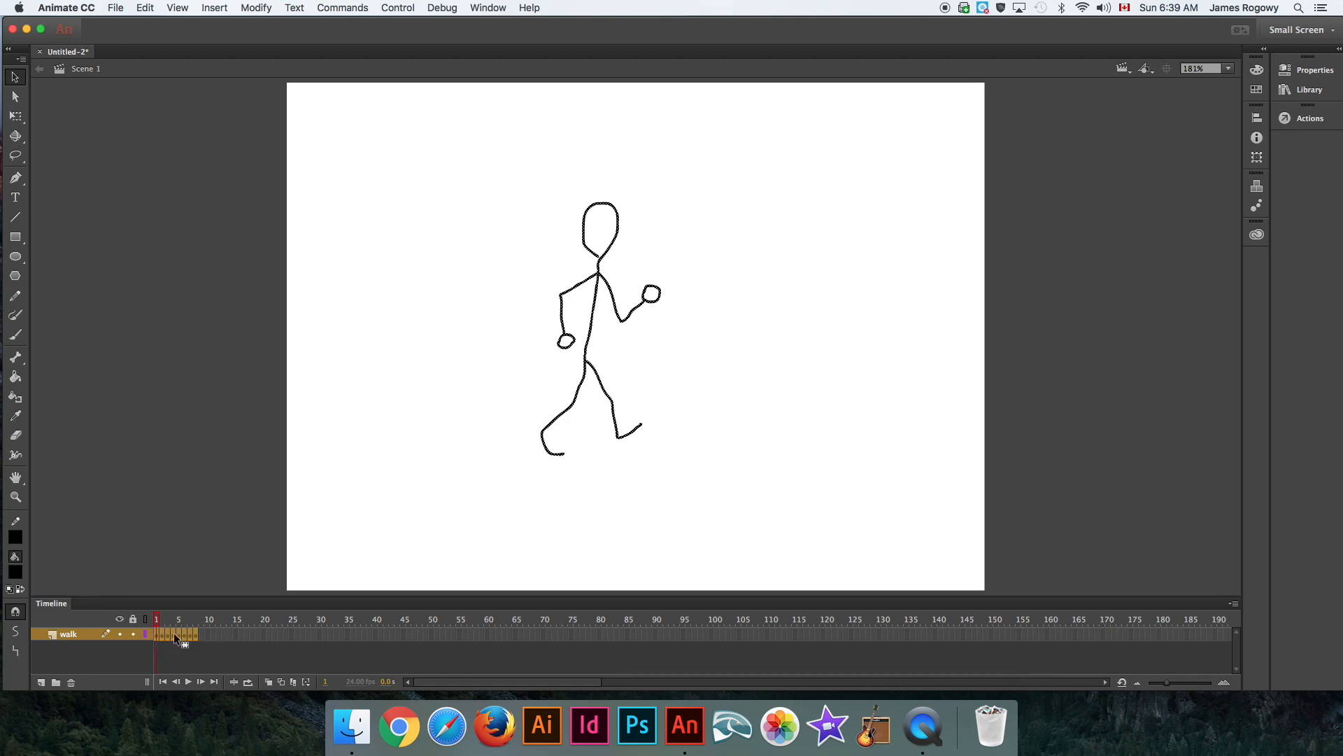
{"action": "right_click", "coordinate": [175, 634]}
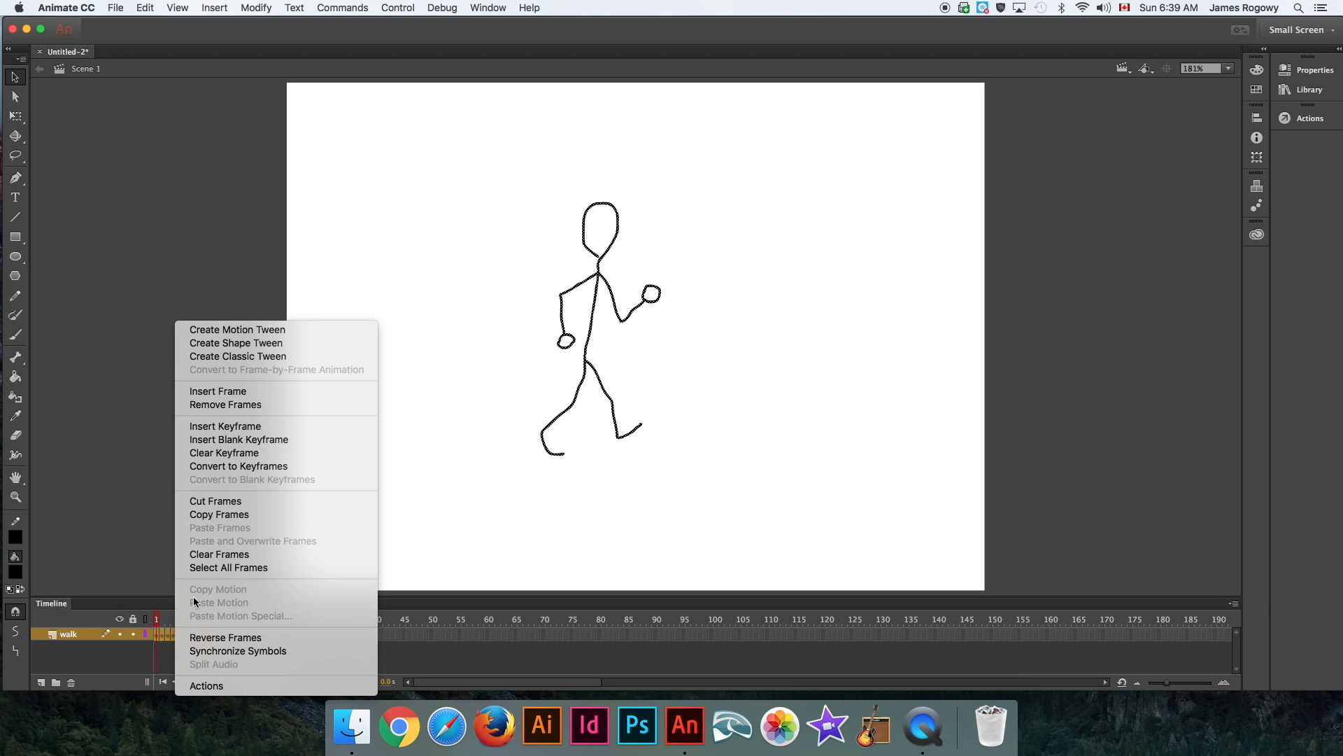
{"action": "left_click", "coordinate": [208, 504]}
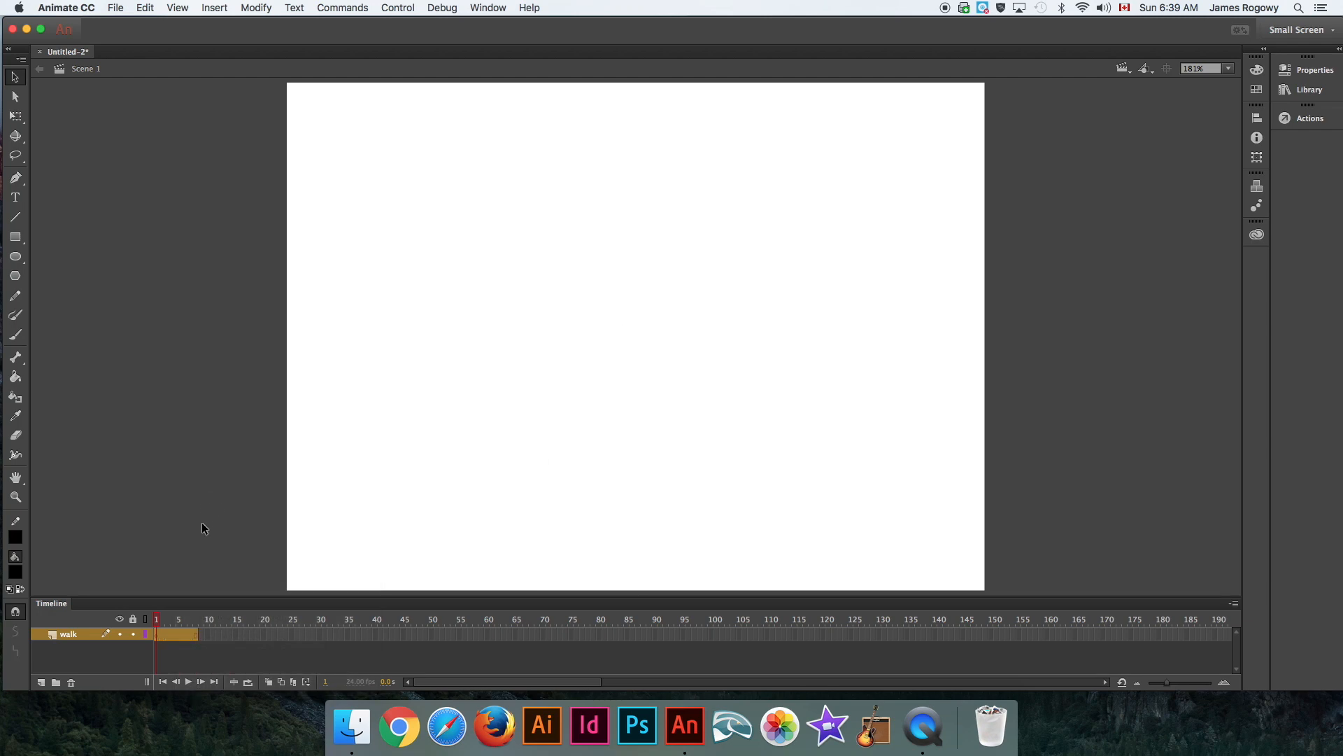
{"action": "left_click", "coordinate": [157, 635]}
{"action": "left_click", "coordinate": [256, 7]}
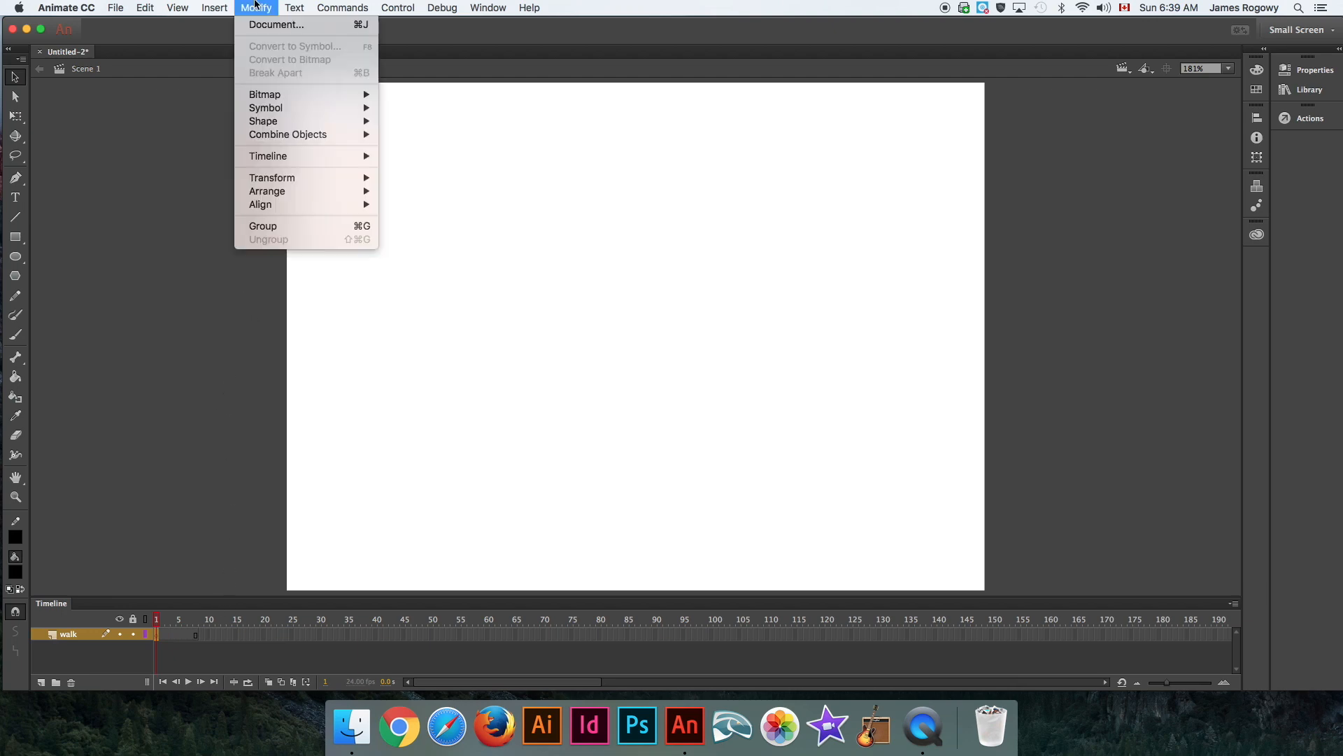
{"action": "left_click", "coordinate": [257, 6]}
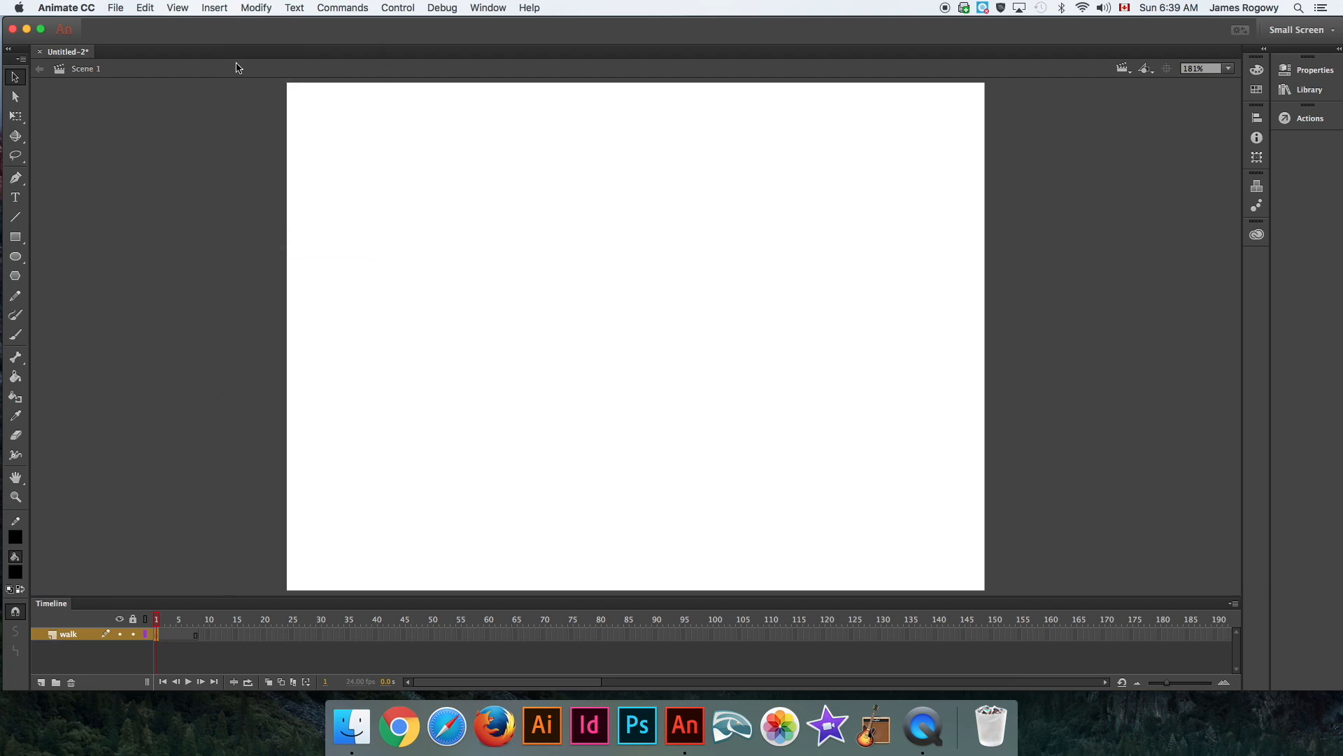
{"action": "left_click", "coordinate": [264, 3]}
{"action": "mouse_move", "coordinate": [264, 111]}
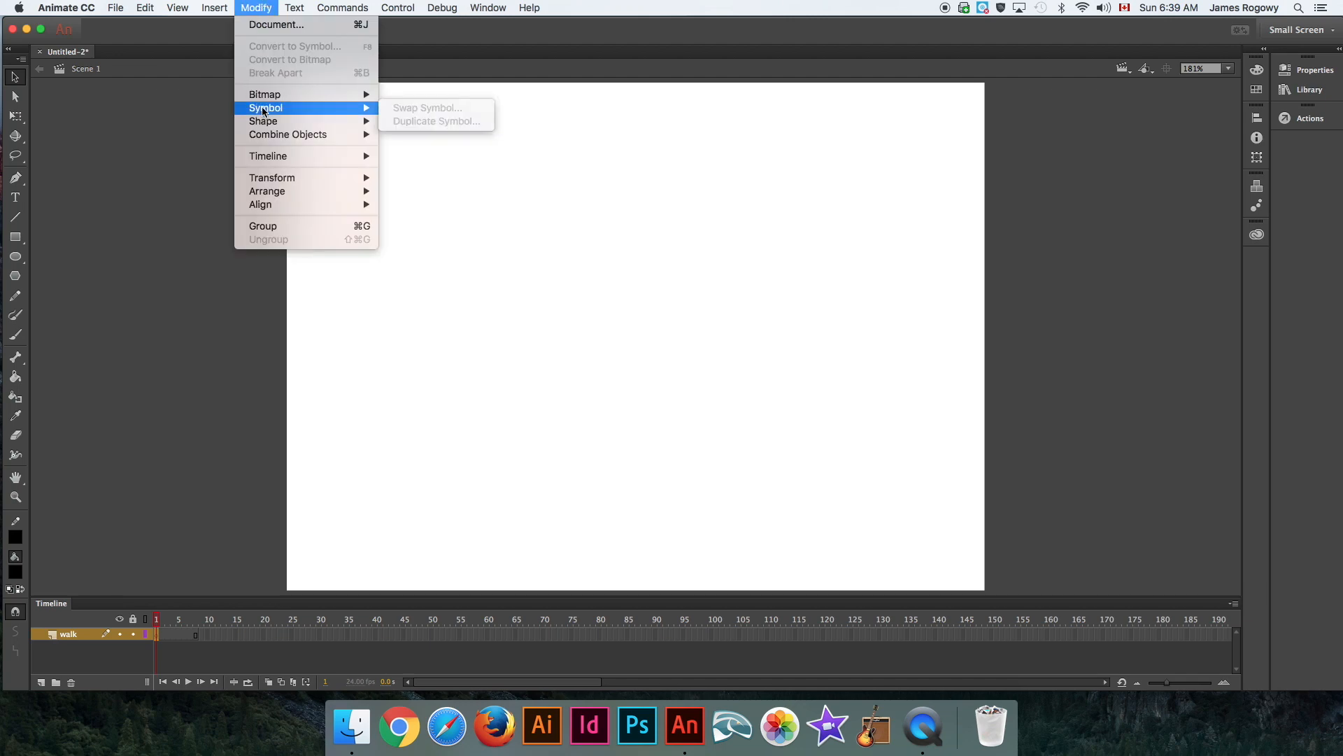
{"action": "left_click", "coordinate": [193, 113]}
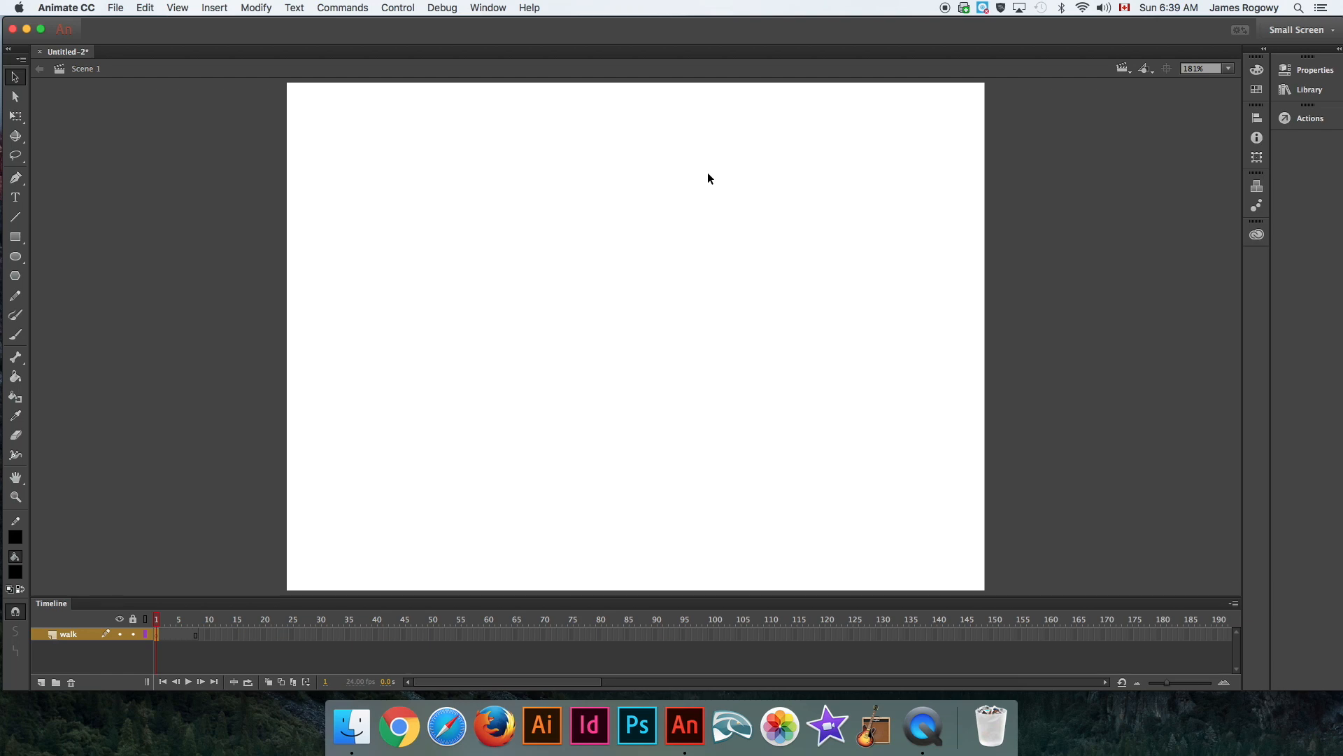
{"action": "key", "text": "Return"}
{"action": "key", "text": "super+z"}
{"action": "key", "text": "super+z"}
{"action": "left_click", "coordinate": [515, 199]}
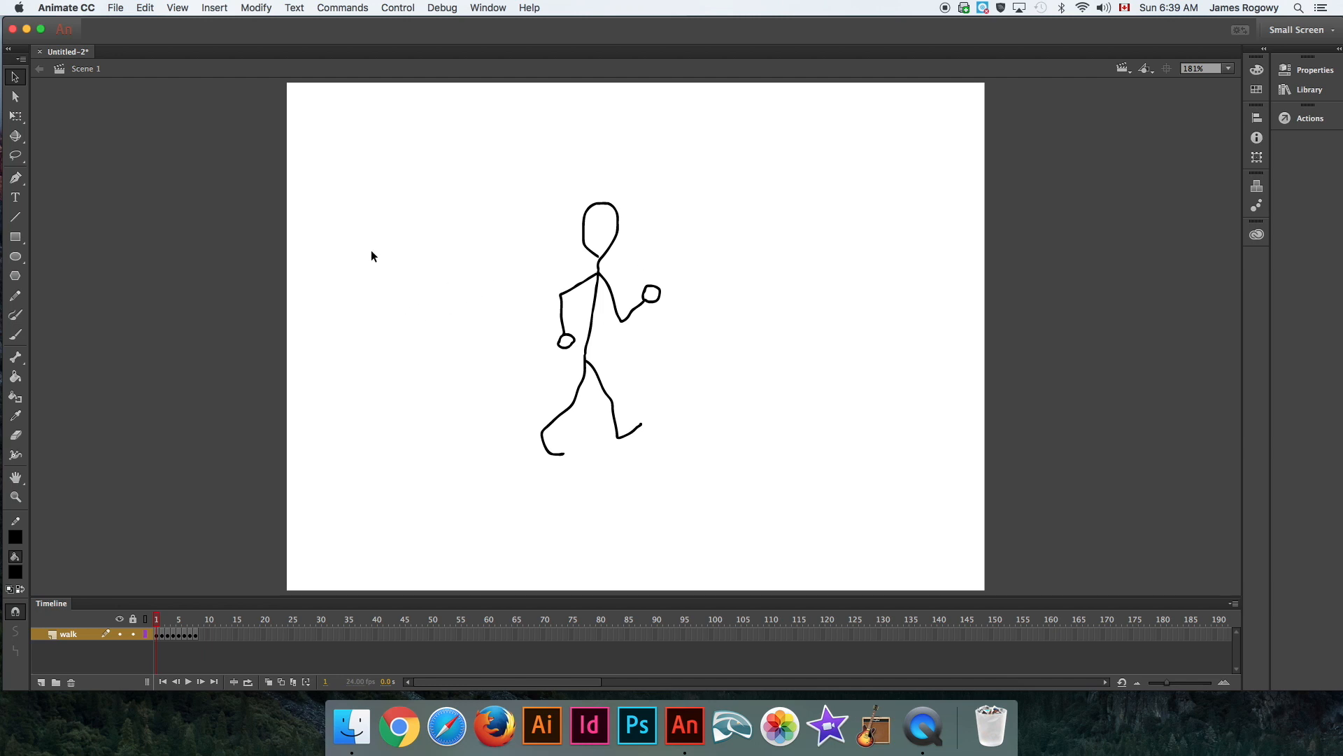
Draw a small black square above the stick figure's head on frame 1 and select it.
{"action": "left_click", "coordinate": [15, 237]}
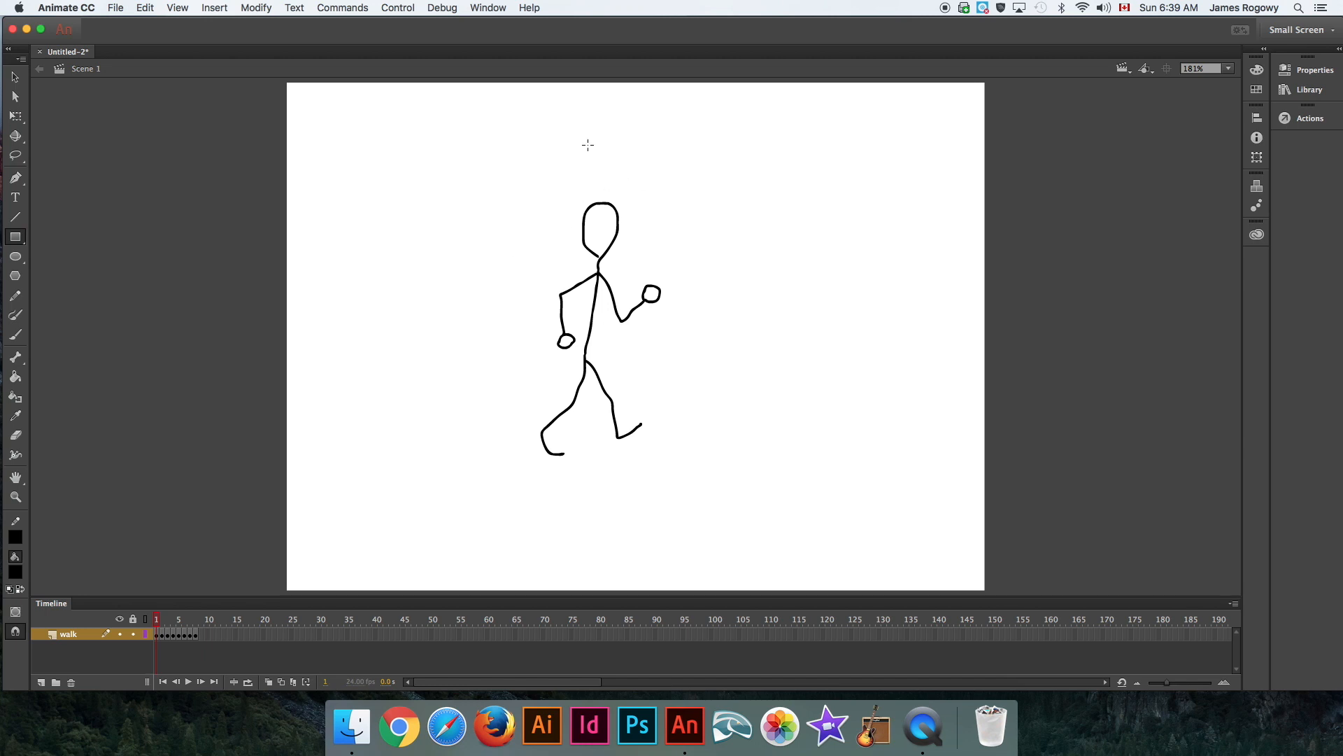
{"action": "left_click_drag", "start_coordinate": [588, 143], "coordinate": [611, 166]}
{"action": "left_click", "coordinate": [15, 77]}
{"action": "left_click", "coordinate": [606, 157]}
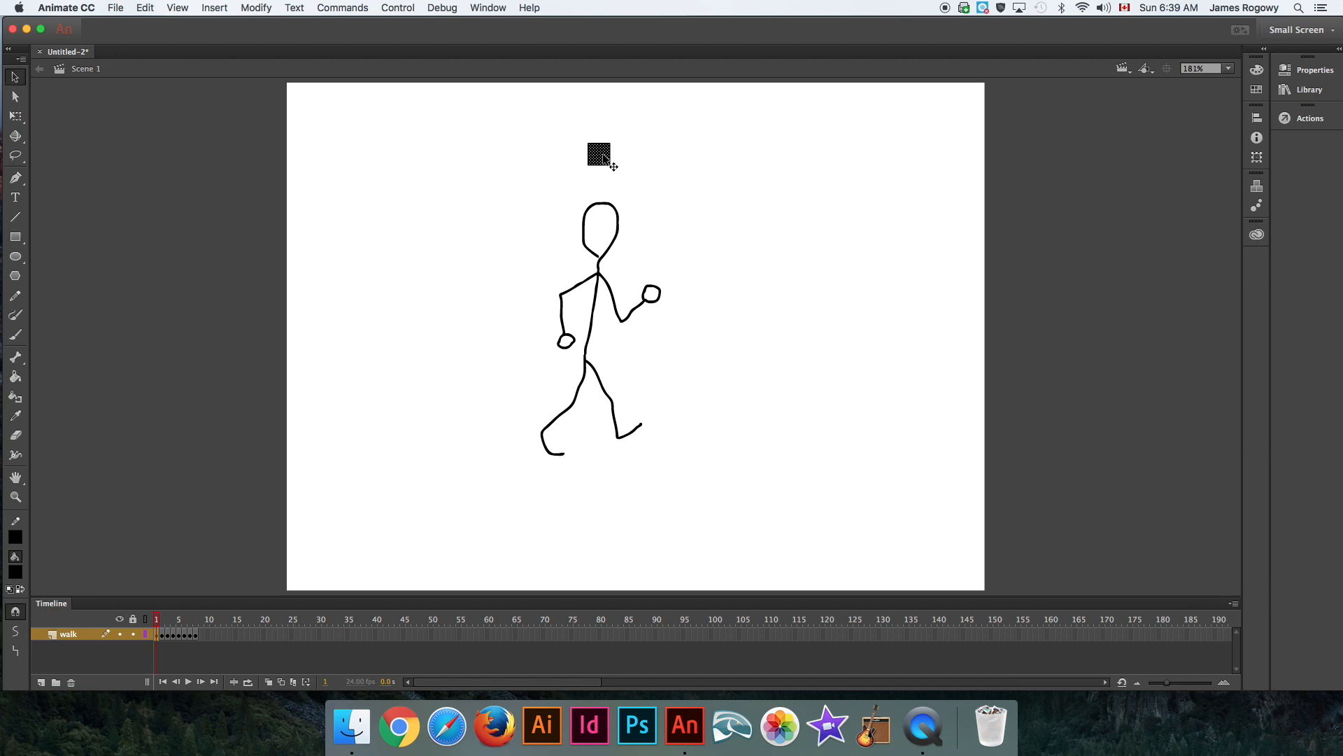
Convert the black square to a Movie Clip symbol named WALK.
{"action": "left_click", "coordinate": [245, 8]}
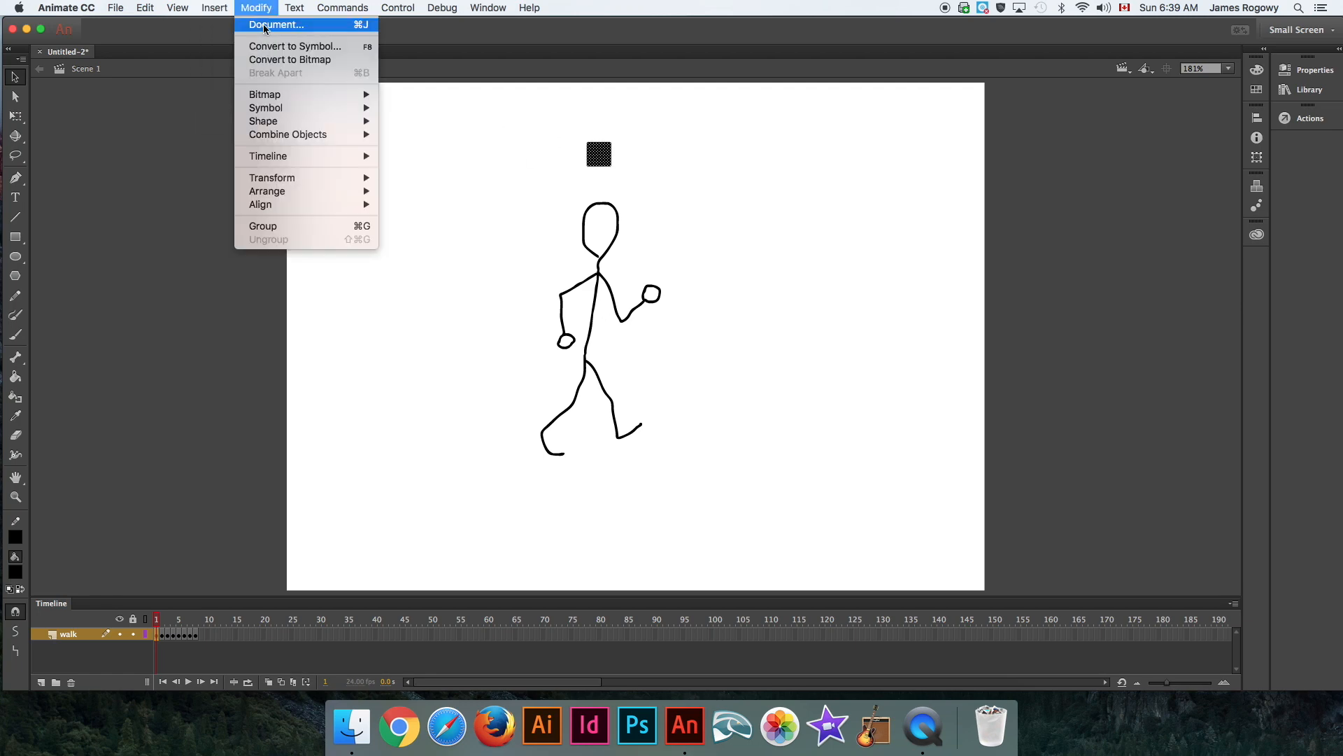
{"action": "left_click", "coordinate": [278, 50]}
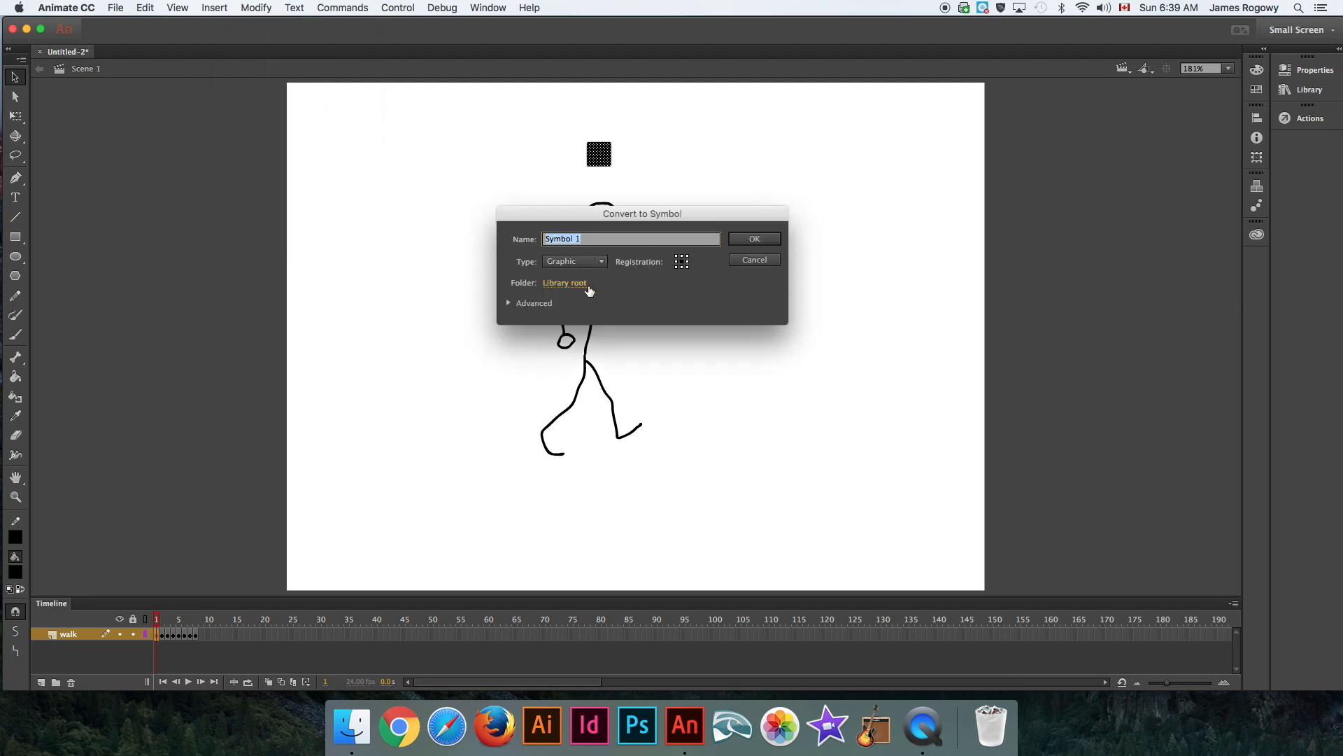
{"action": "type", "text": "WALK"}
{"action": "left_click", "coordinate": [560, 262]}
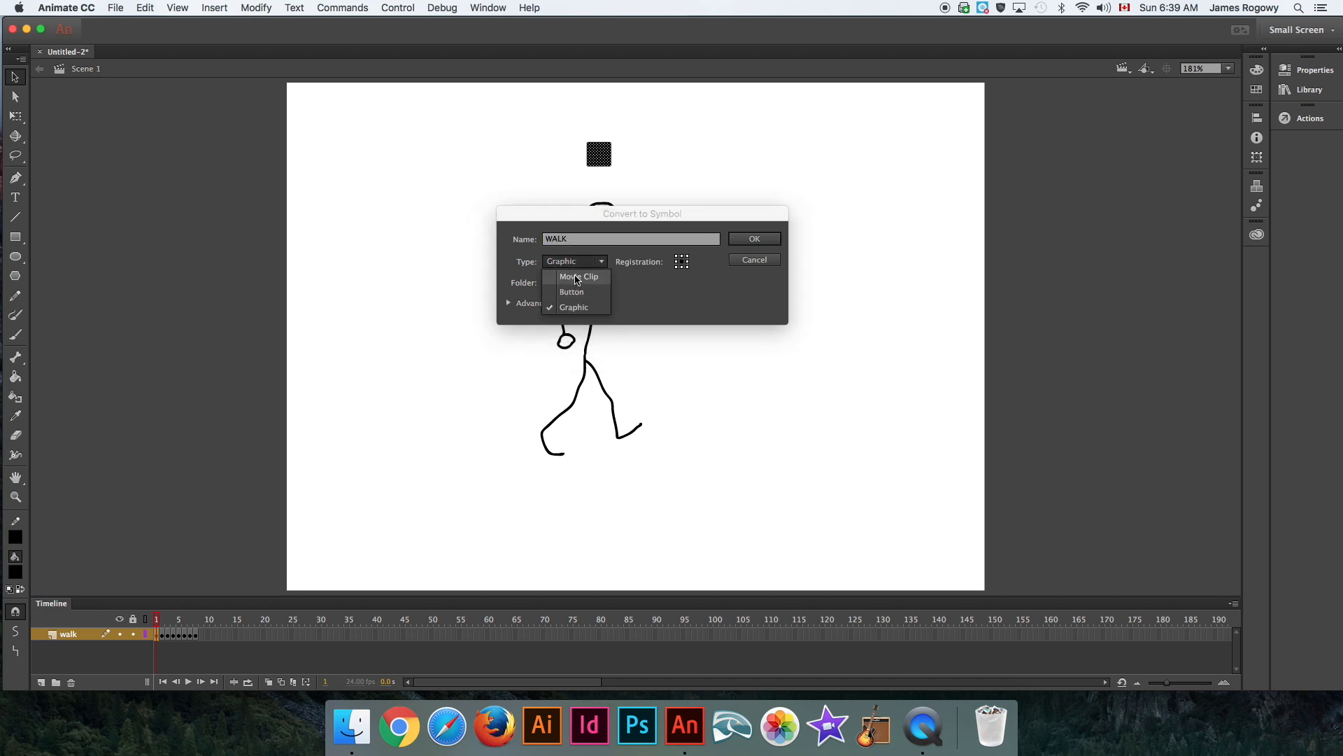
{"action": "left_click", "coordinate": [577, 278]}
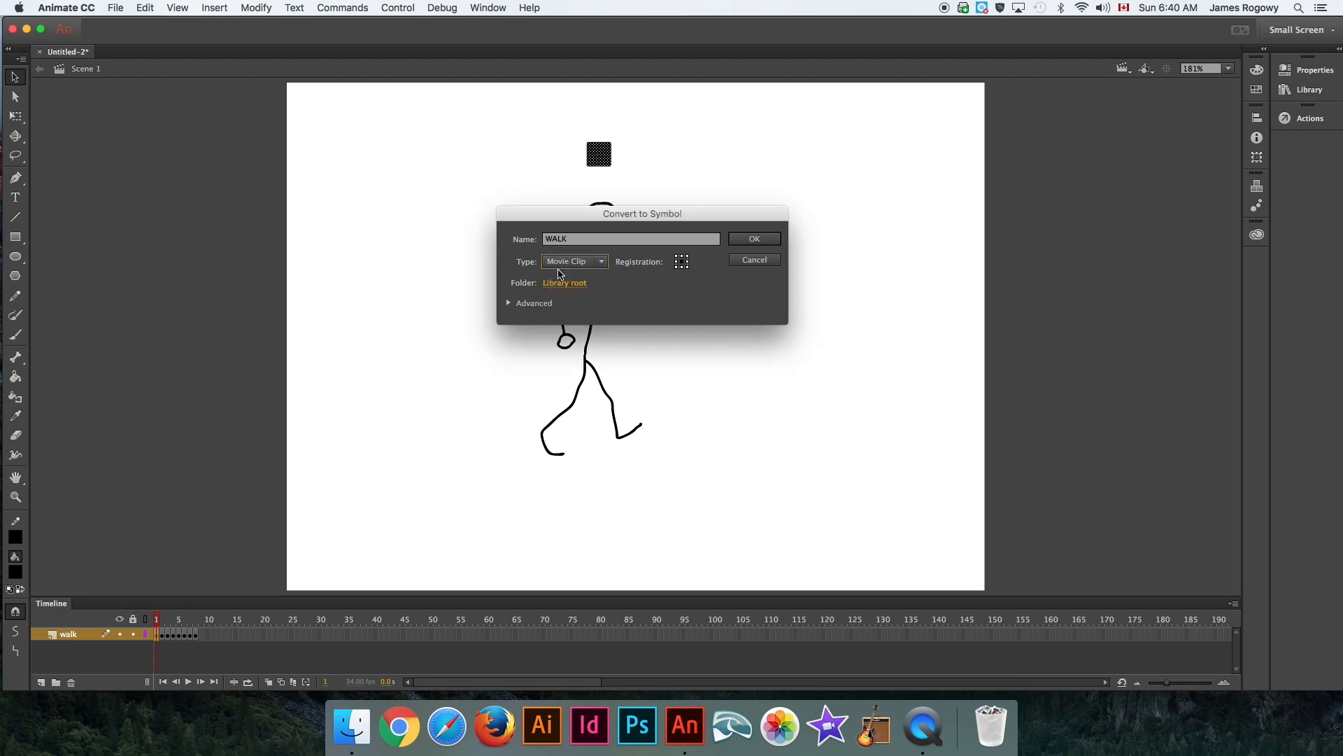
{"action": "left_click", "coordinate": [750, 240]}
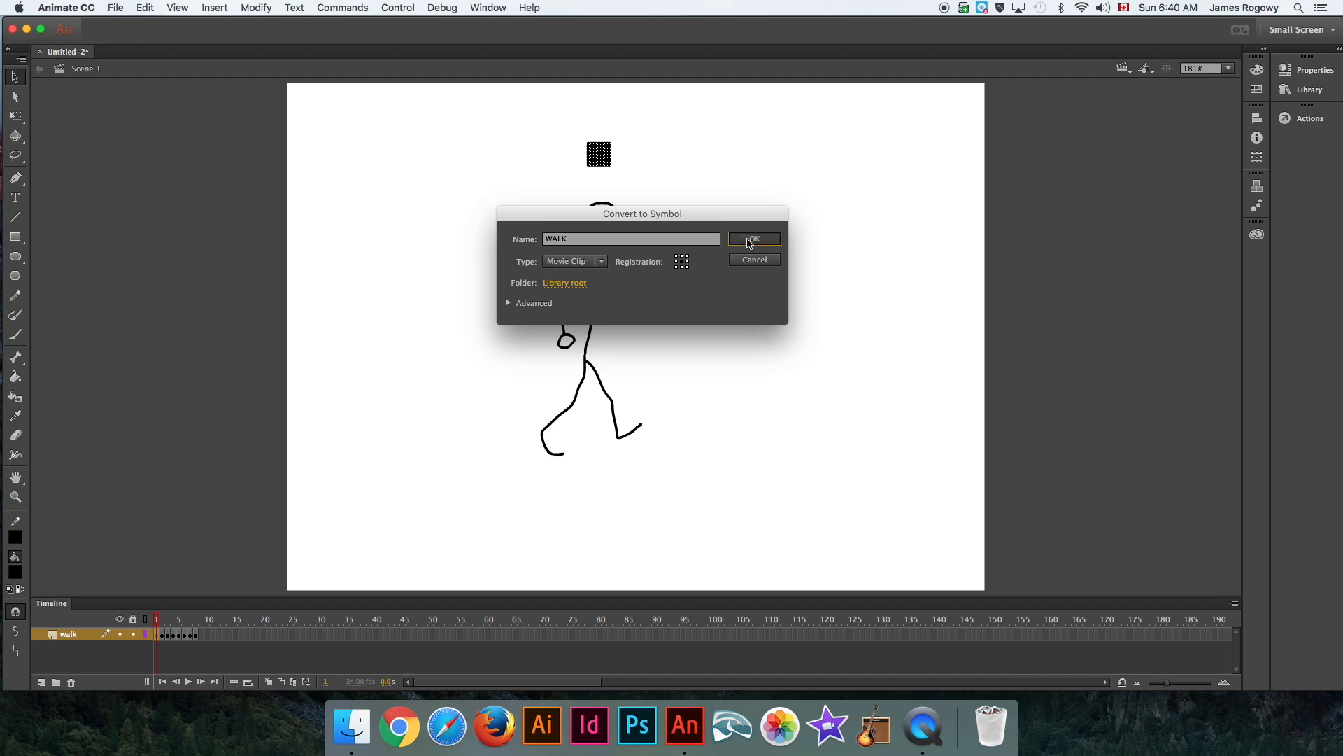
Delete the WALK symbol instance above the figure from the stage.
{"action": "left_click", "coordinate": [532, 193]}
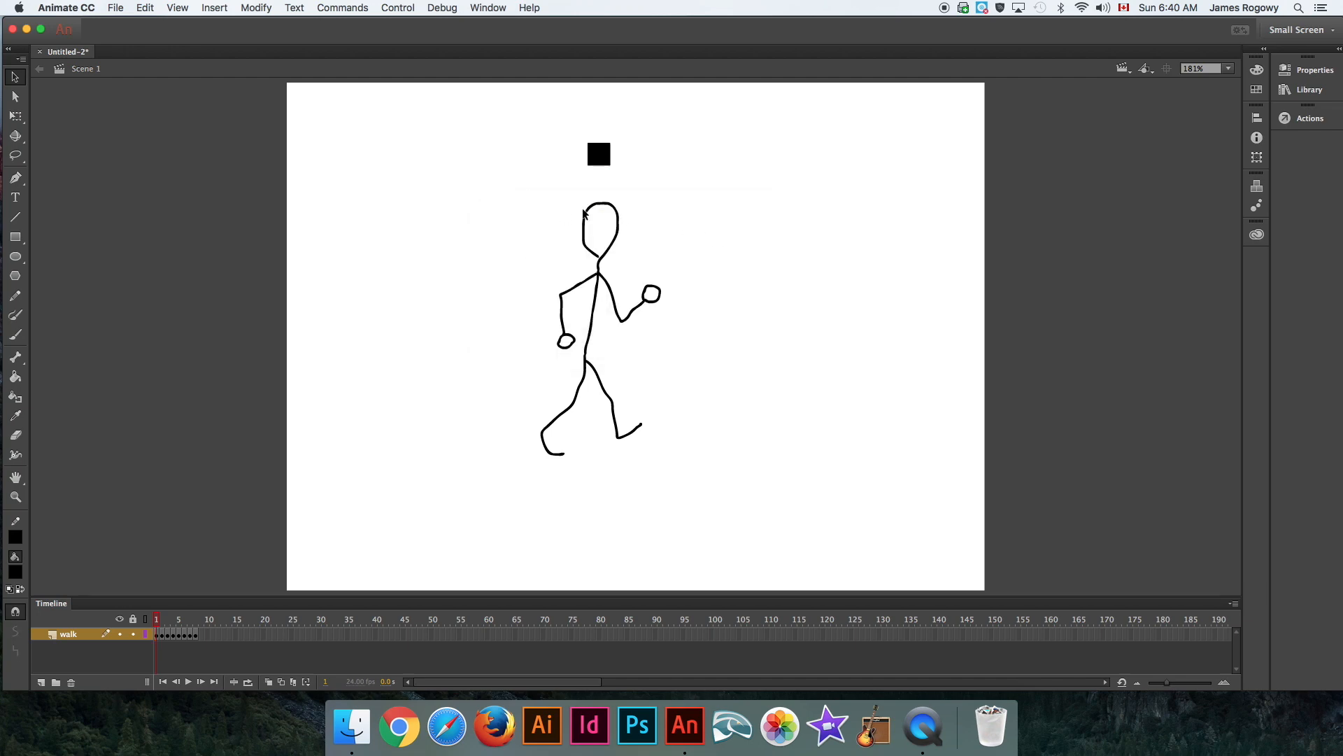
{"action": "left_click", "coordinate": [600, 151]}
{"action": "key", "text": "Delete"}
Cut frames 1 to 9 from the walk layer on the main timeline.
{"action": "left_click_drag", "start_coordinate": [199, 633], "coordinate": [157, 644]}
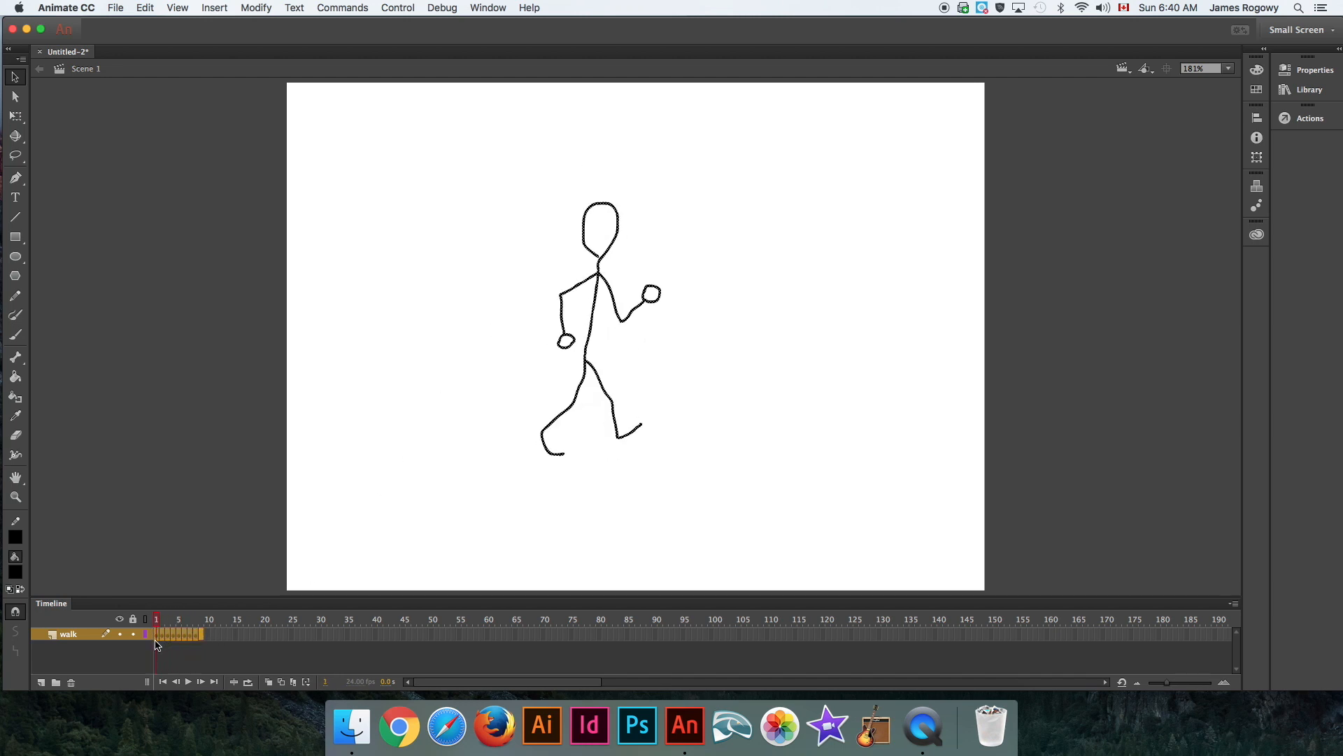
{"action": "right_click", "coordinate": [176, 636]}
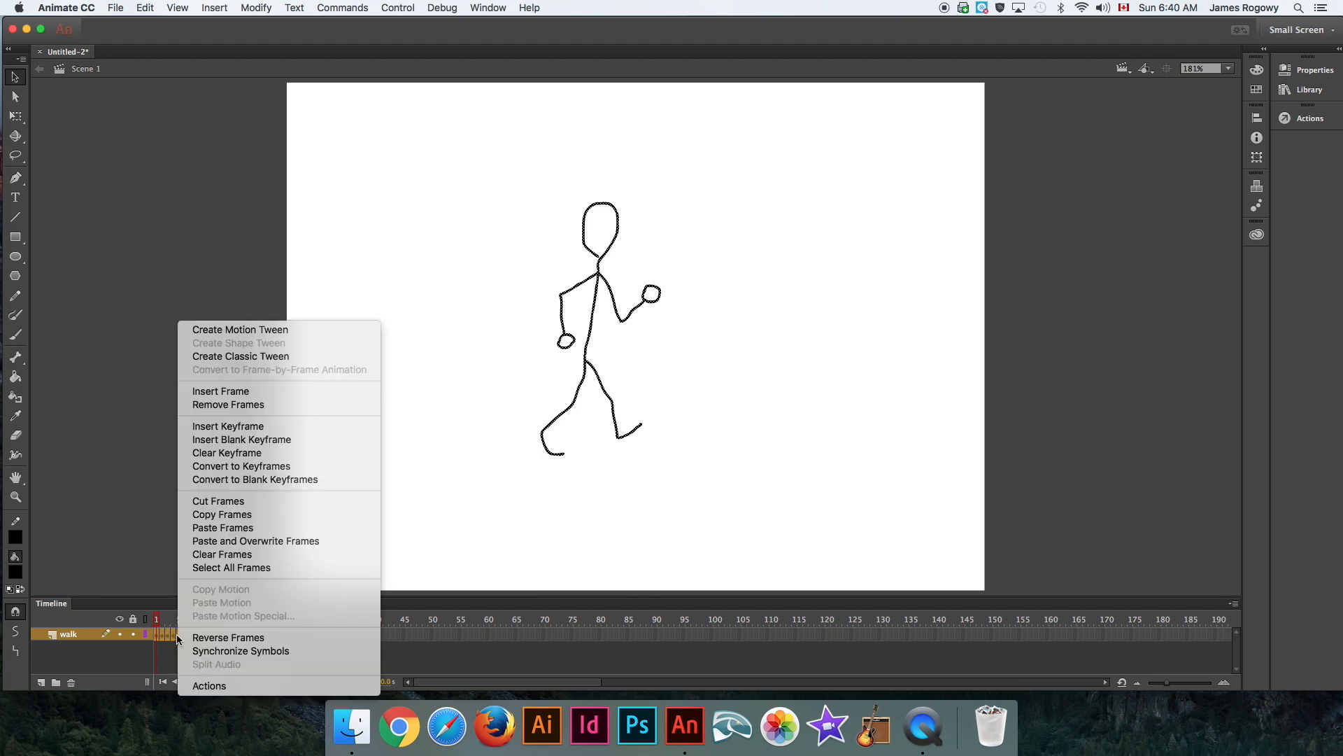
{"action": "left_click", "coordinate": [236, 503]}
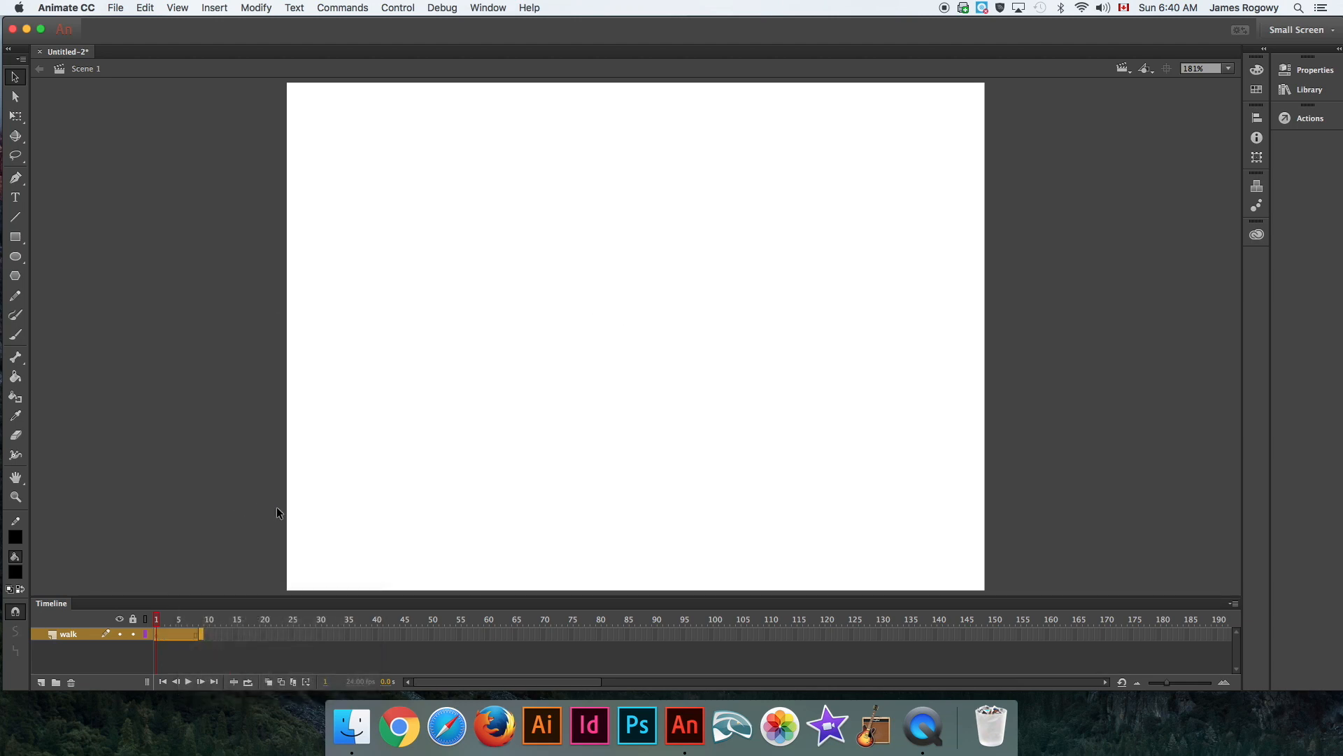
Open the WALK movie clip from the library for editing and delete the black square inside it.
{"action": "left_click", "coordinate": [1304, 91]}
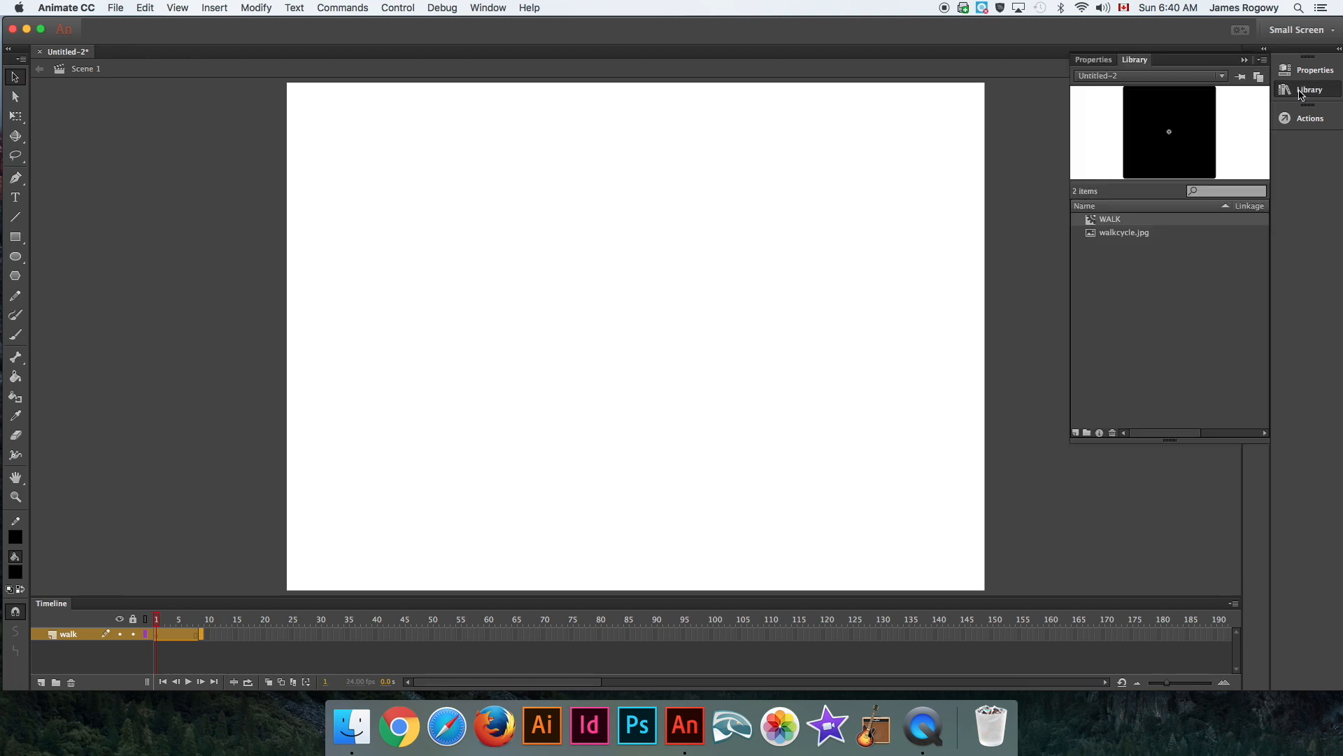
{"action": "double_click", "coordinate": [1093, 221]}
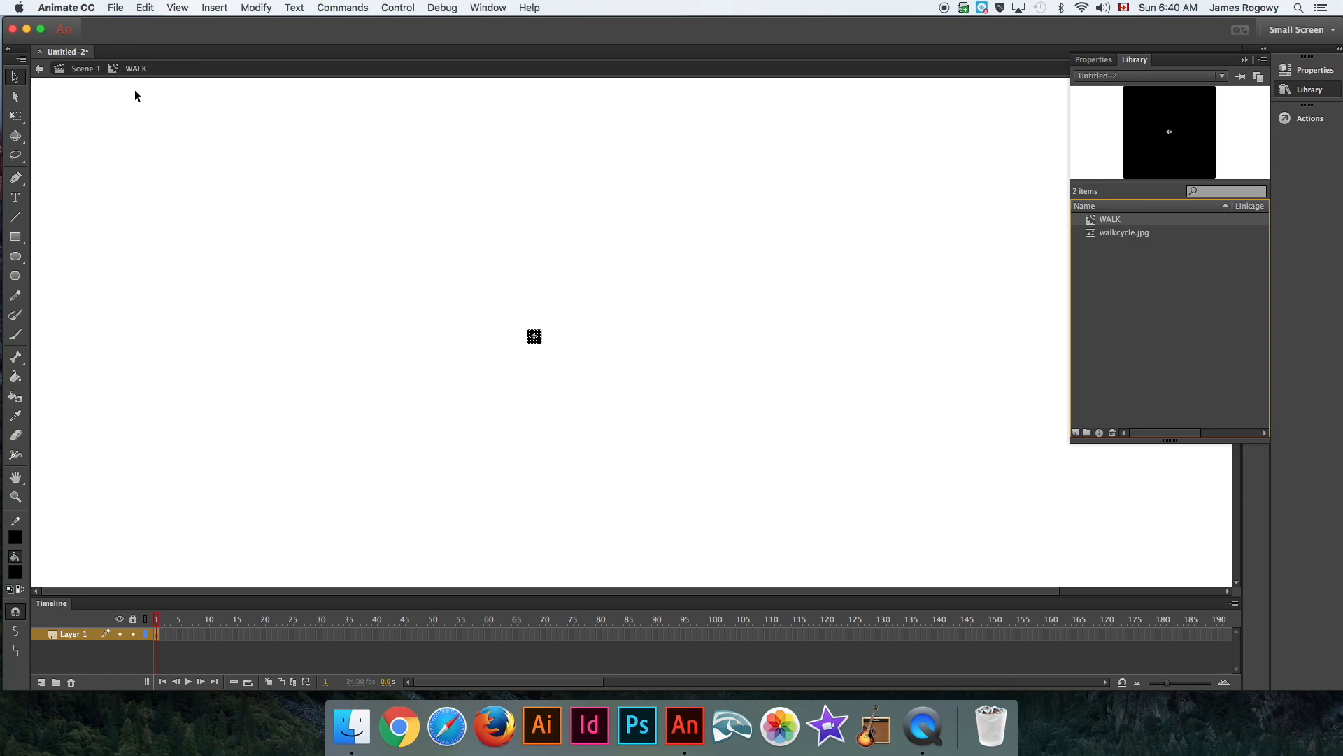
{"action": "left_click", "coordinate": [513, 310]}
{"action": "left_click_drag", "start_coordinate": [547, 350], "coordinate": [551, 356]}
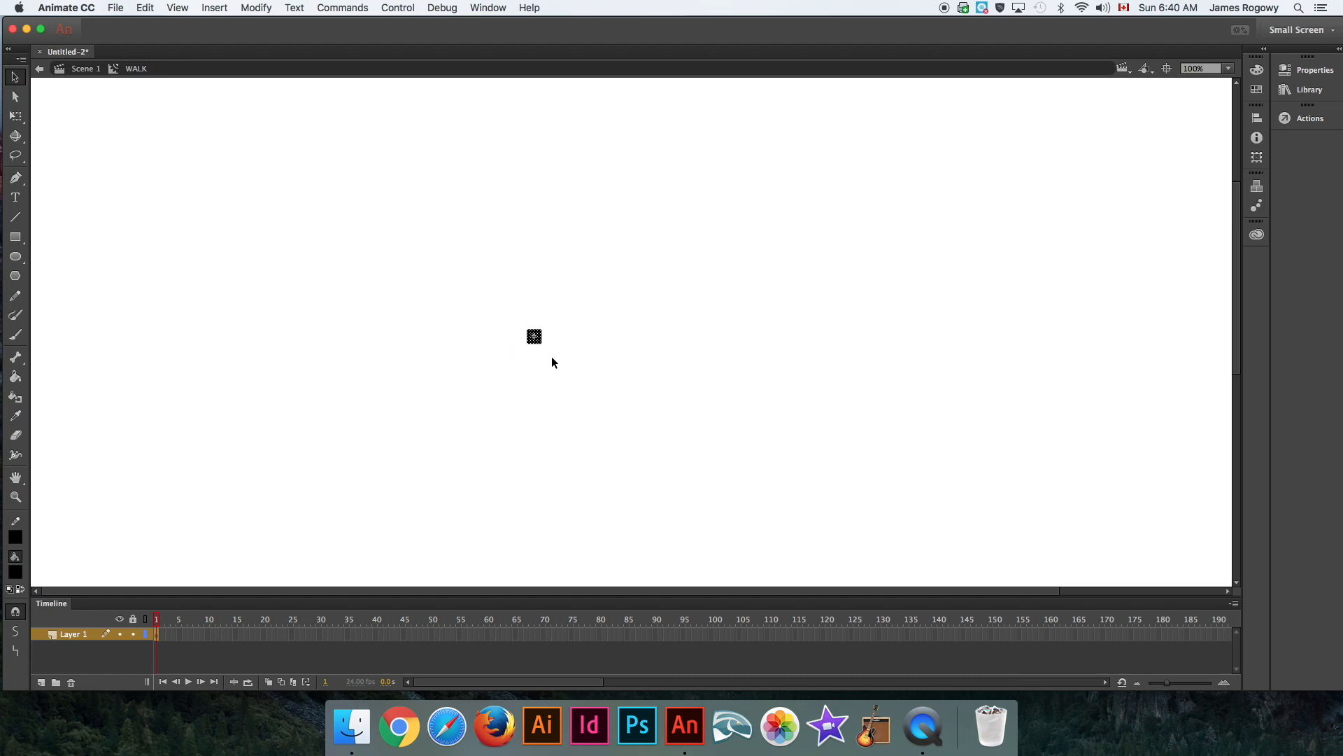
{"action": "key", "text": "Delete"}
Paste the cut walk frames at frame 1 inside the WALK movie clip and scrub through them.
{"action": "right_click", "coordinate": [158, 635]}
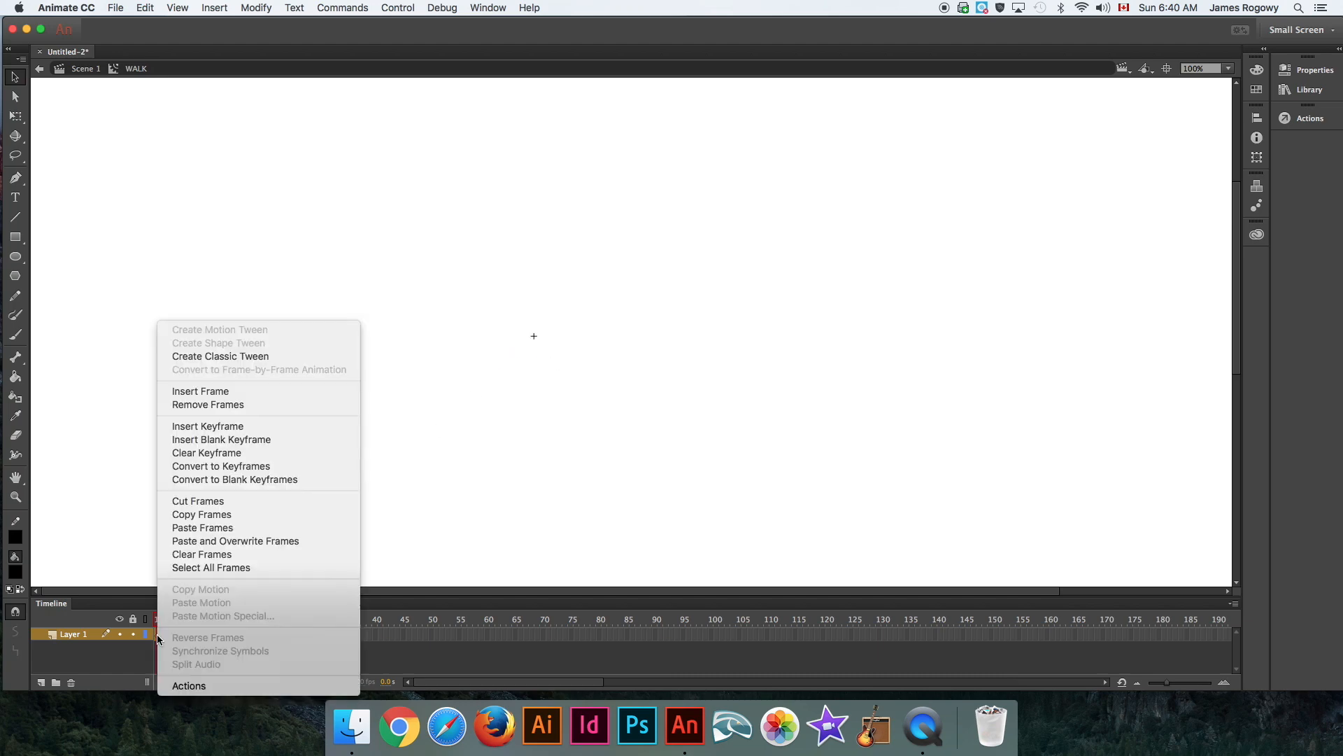
{"action": "left_click", "coordinate": [201, 527]}
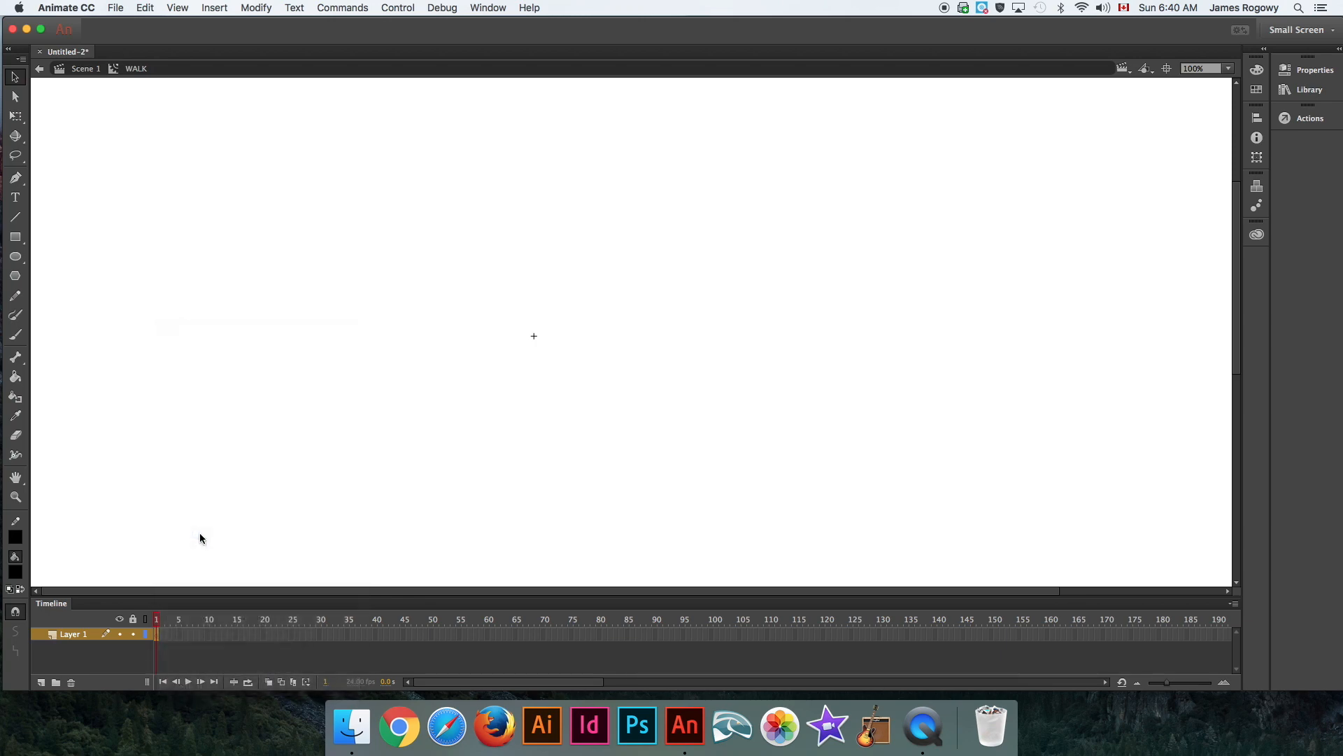
{"action": "left_click_drag", "start_coordinate": [157, 621], "coordinate": [190, 626]}
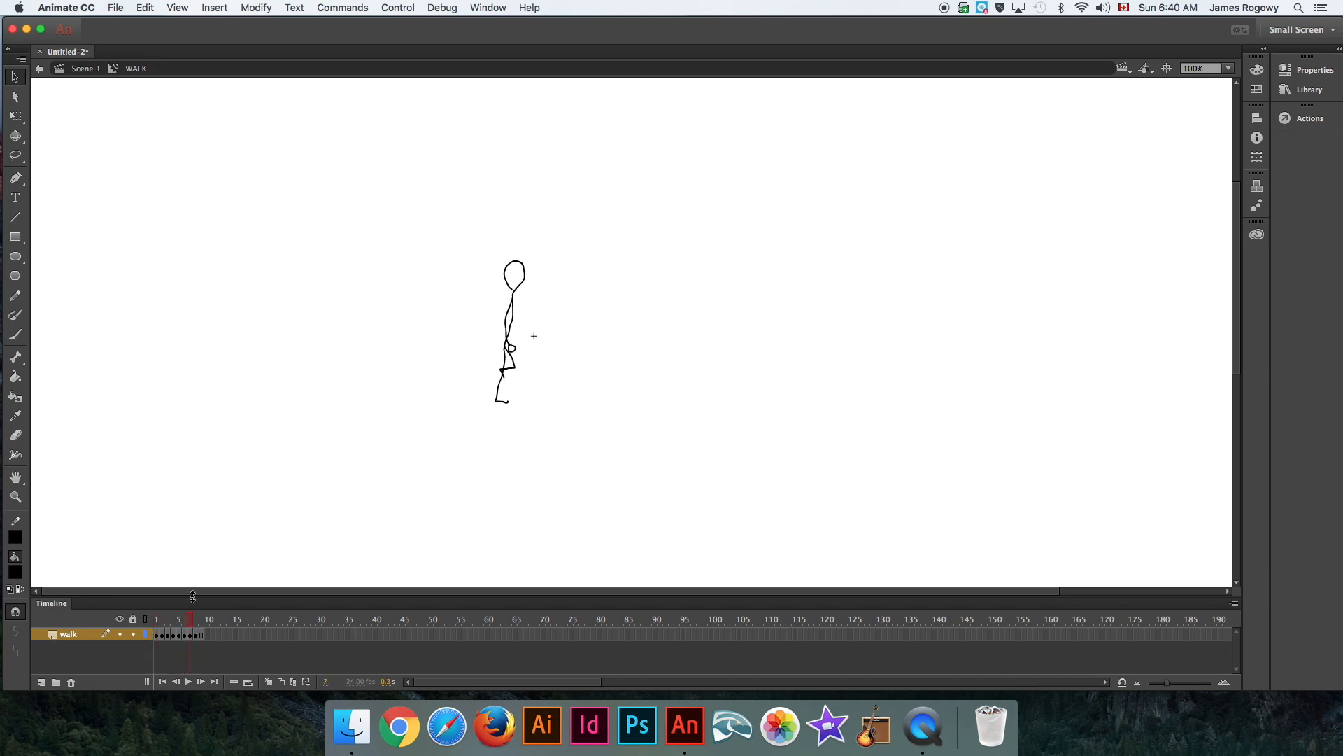
Return to Scene 1 and place an instance of the WALK movie clip near the stage's left edge.
{"action": "left_click", "coordinate": [40, 70]}
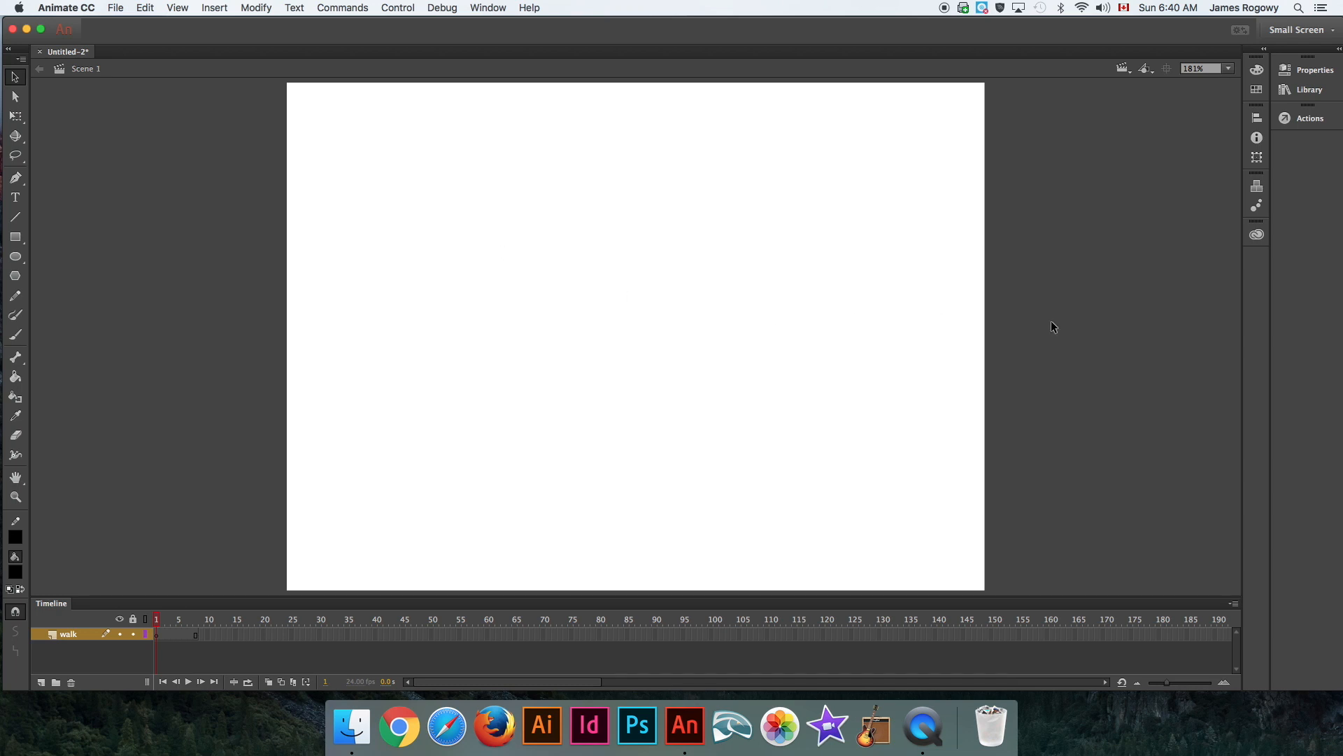
{"action": "left_click", "coordinate": [1304, 93]}
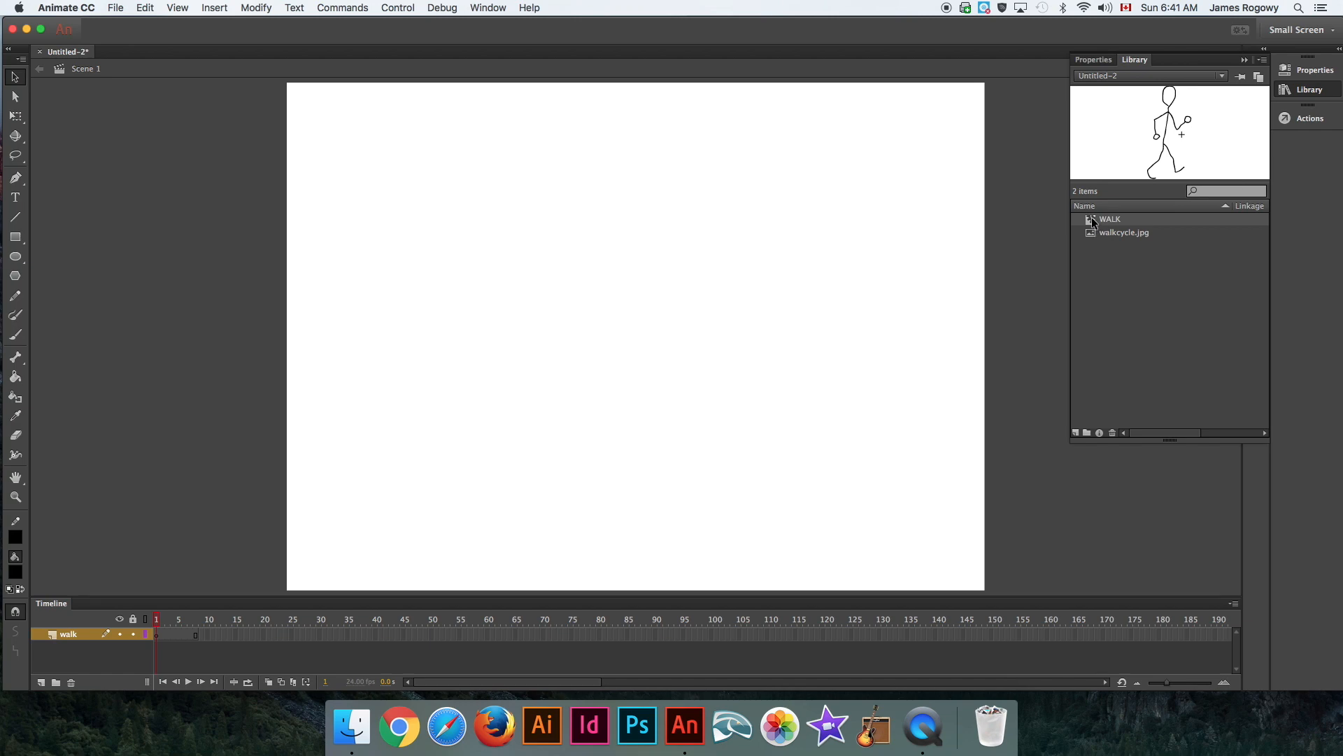
{"action": "left_click_drag", "start_coordinate": [1093, 222], "coordinate": [445, 338]}
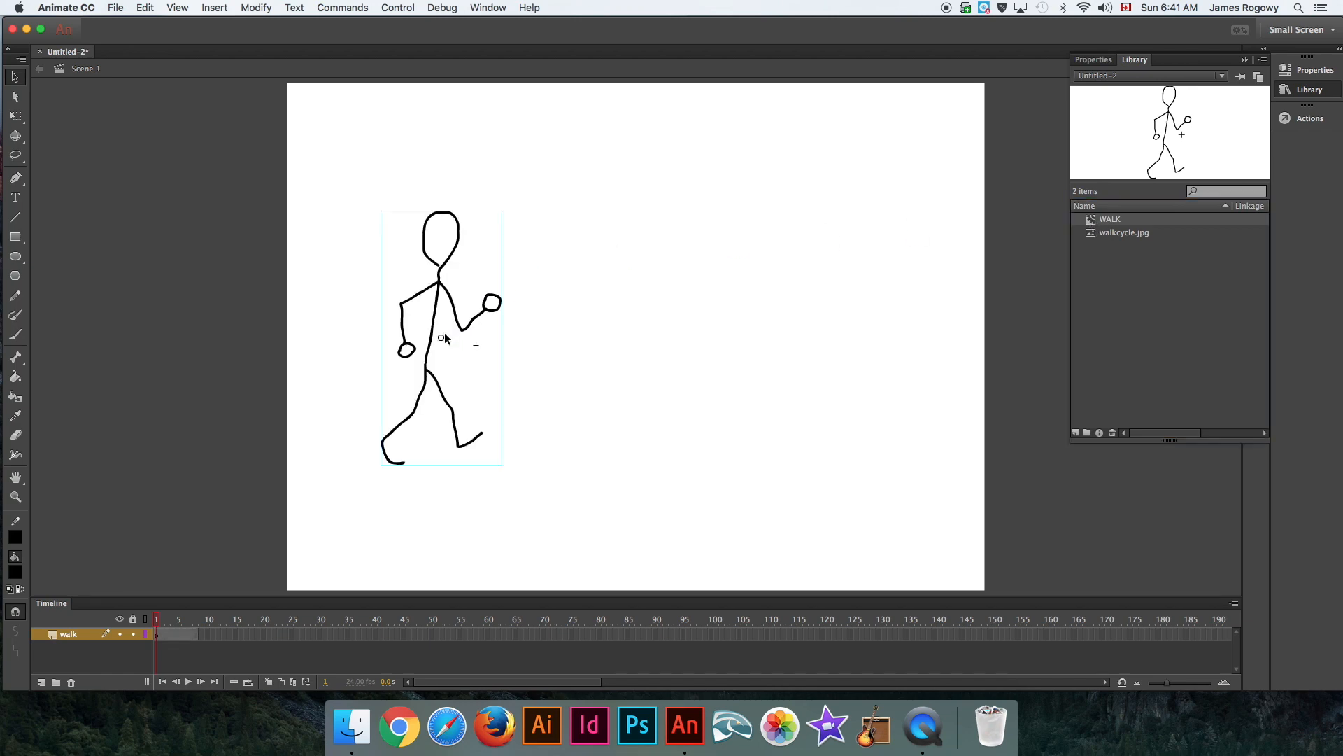
{"action": "left_click_drag", "start_coordinate": [442, 273], "coordinate": [366, 272]}
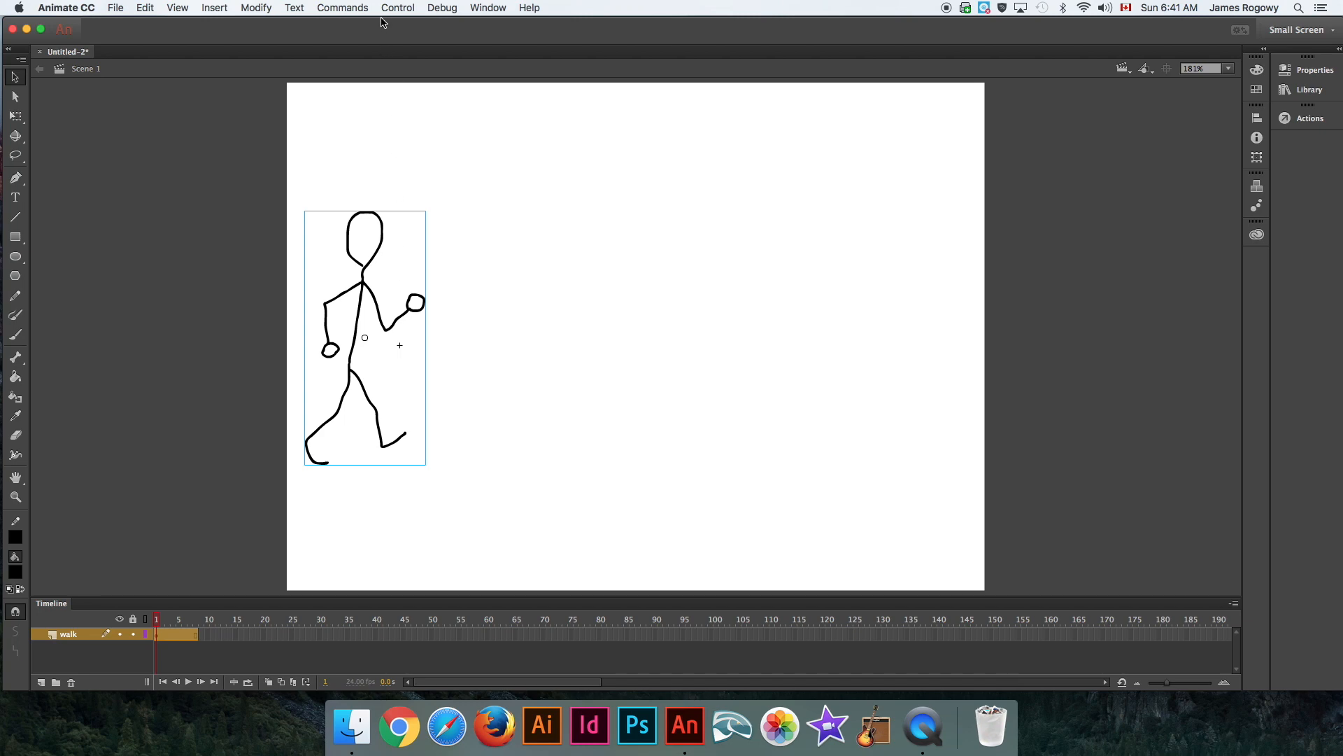
Test the movie to preview the WALK instance playing in place, and close the preview.
{"action": "left_click", "coordinate": [402, 7]}
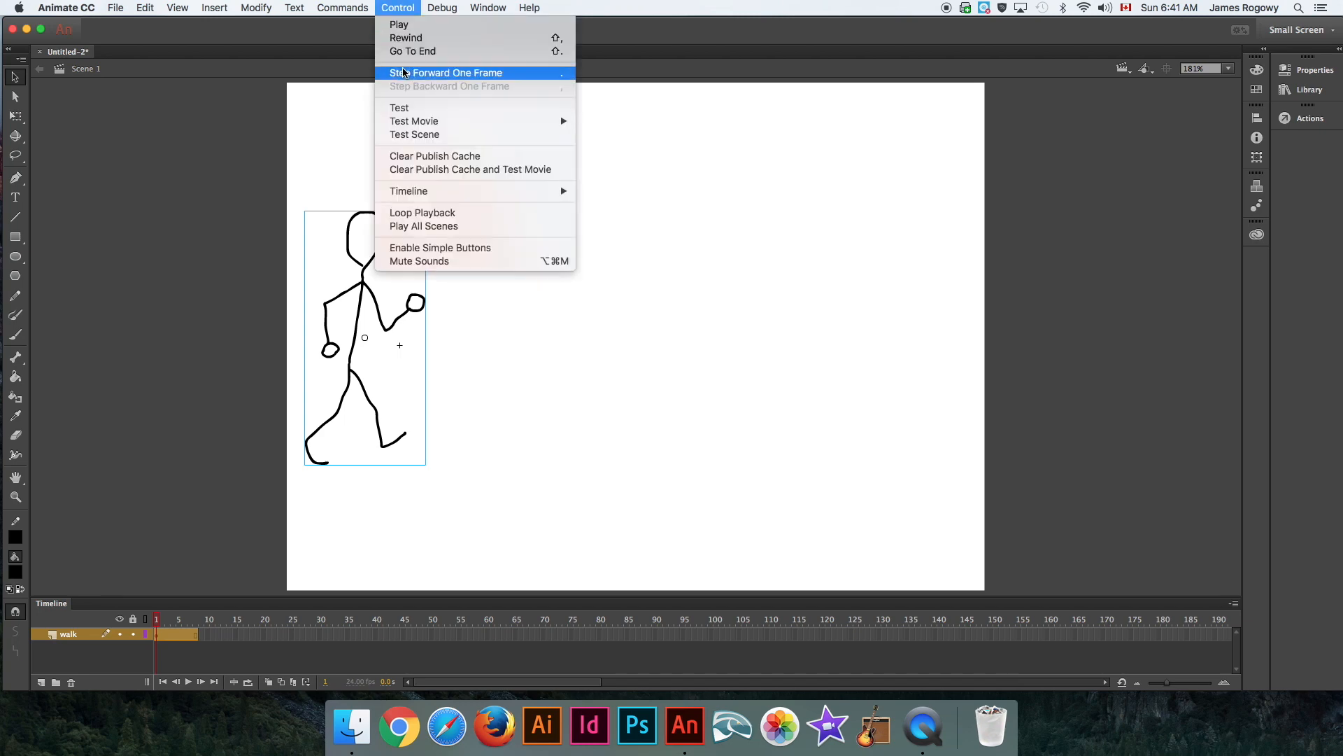
{"action": "left_click", "coordinate": [410, 110]}
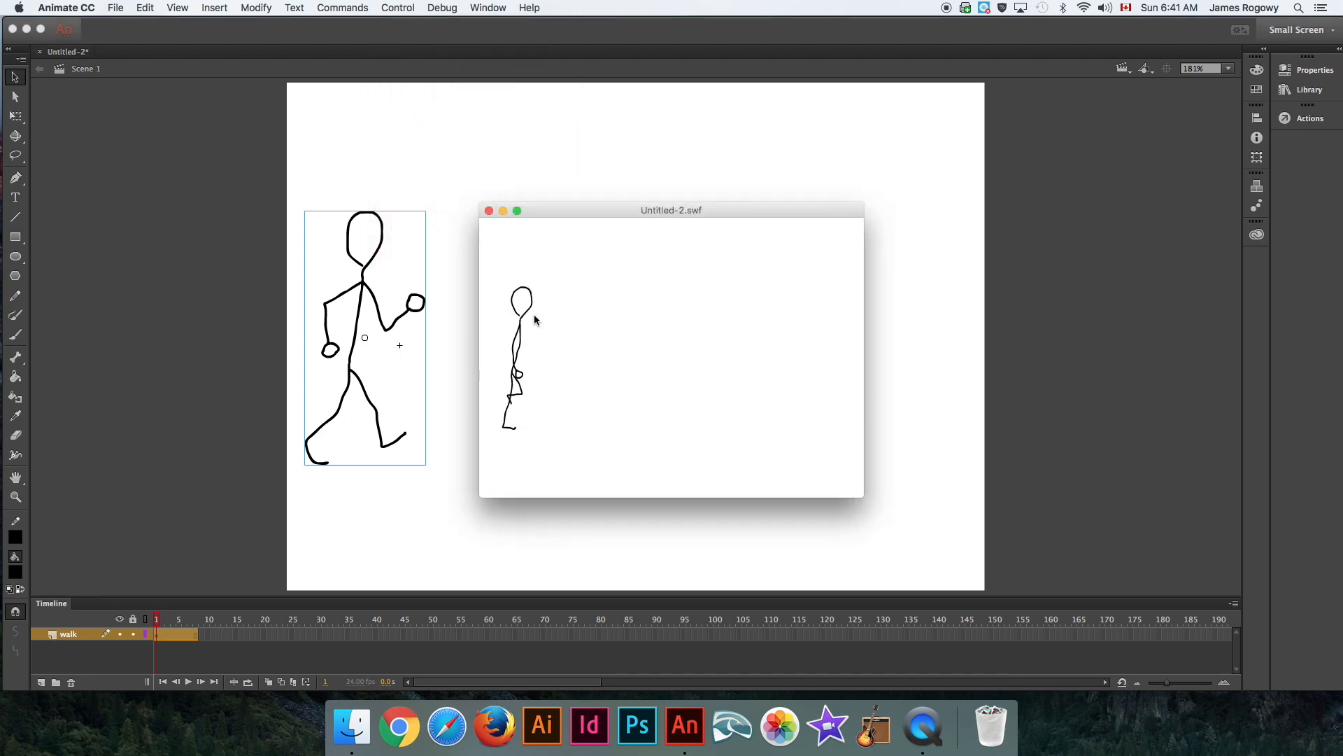
{"action": "left_click", "coordinate": [489, 212]}
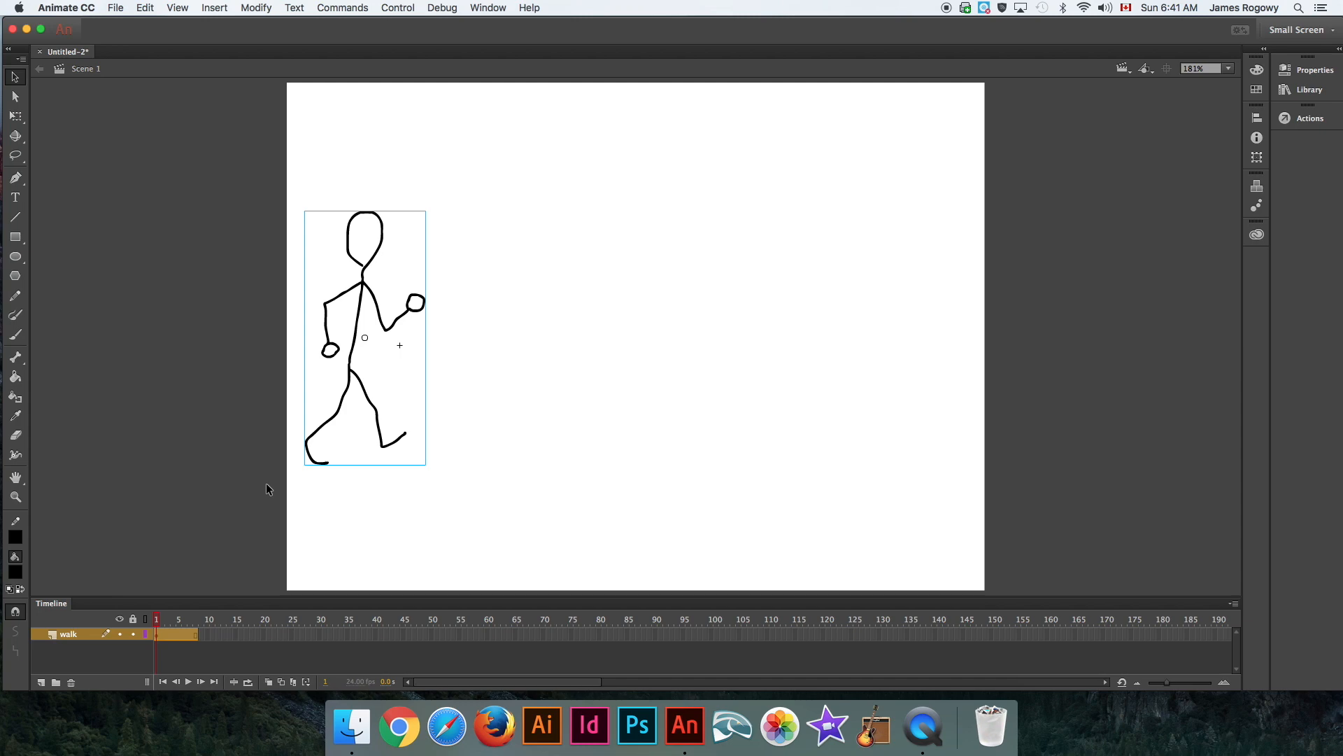
Open the WALK instance for editing, remove the extra frame 9 from its walk layer, and scrub the last frames.
{"action": "left_click", "coordinate": [282, 305]}
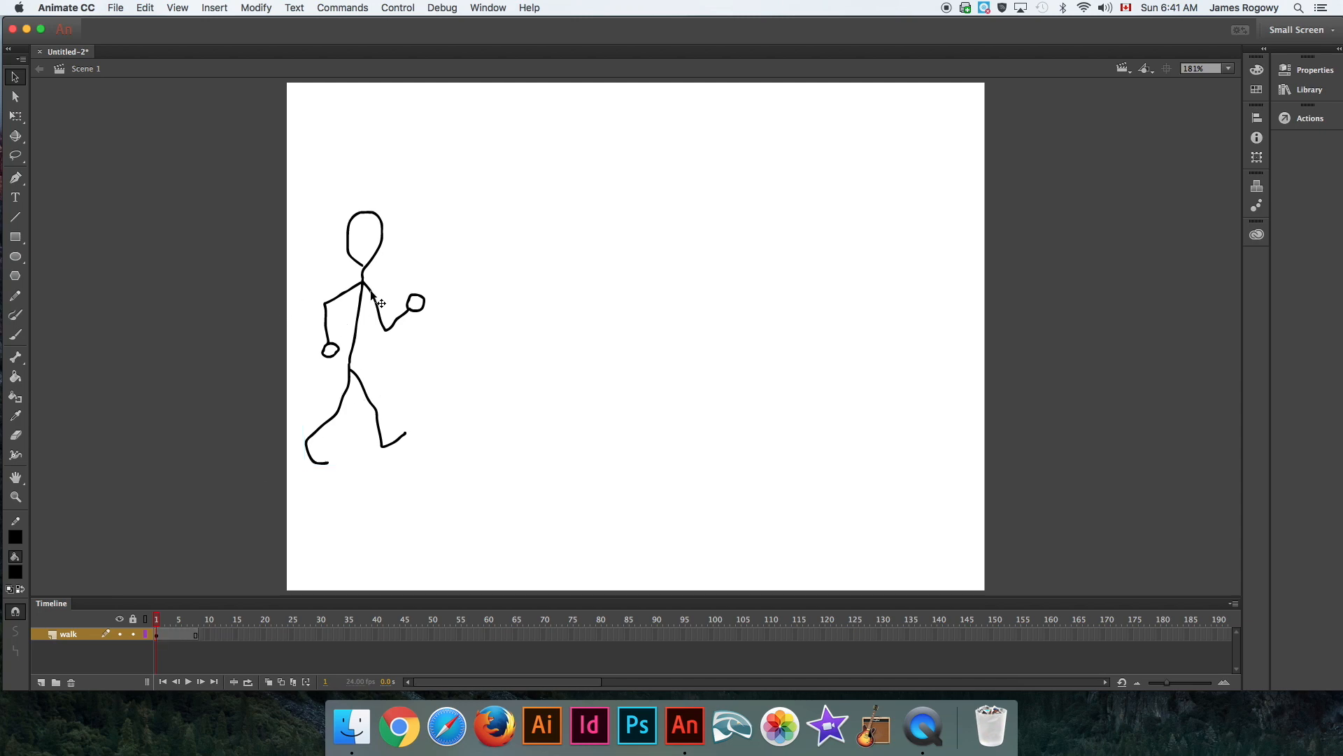
{"action": "left_click", "coordinate": [363, 285]}
{"action": "double_click", "coordinate": [364, 287]}
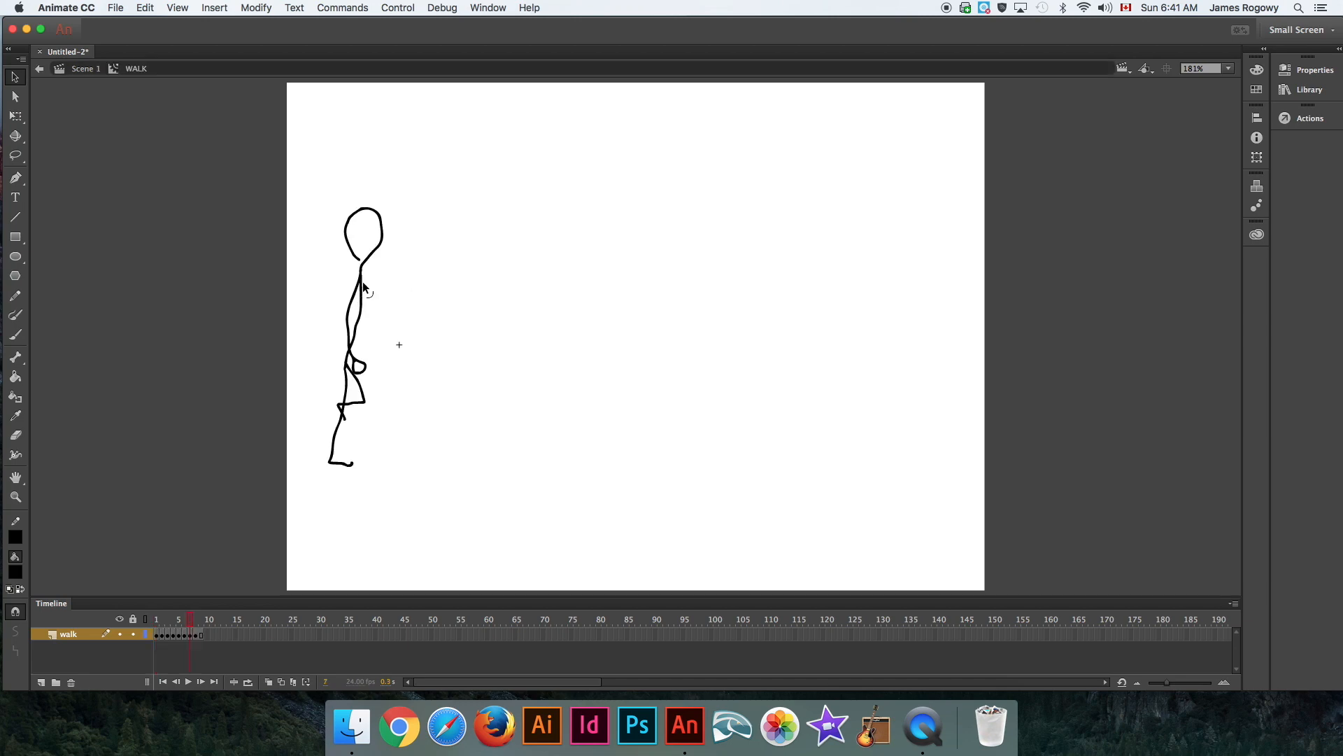
{"action": "mouse_move", "coordinate": [190, 619]}
{"action": "left_mouse_down"}
{"action": "mouse_move", "coordinate": [157, 620]}
{"action": "mouse_move", "coordinate": [199, 624]}
{"action": "left_mouse_up"}
{"action": "left_click", "coordinate": [201, 634]}
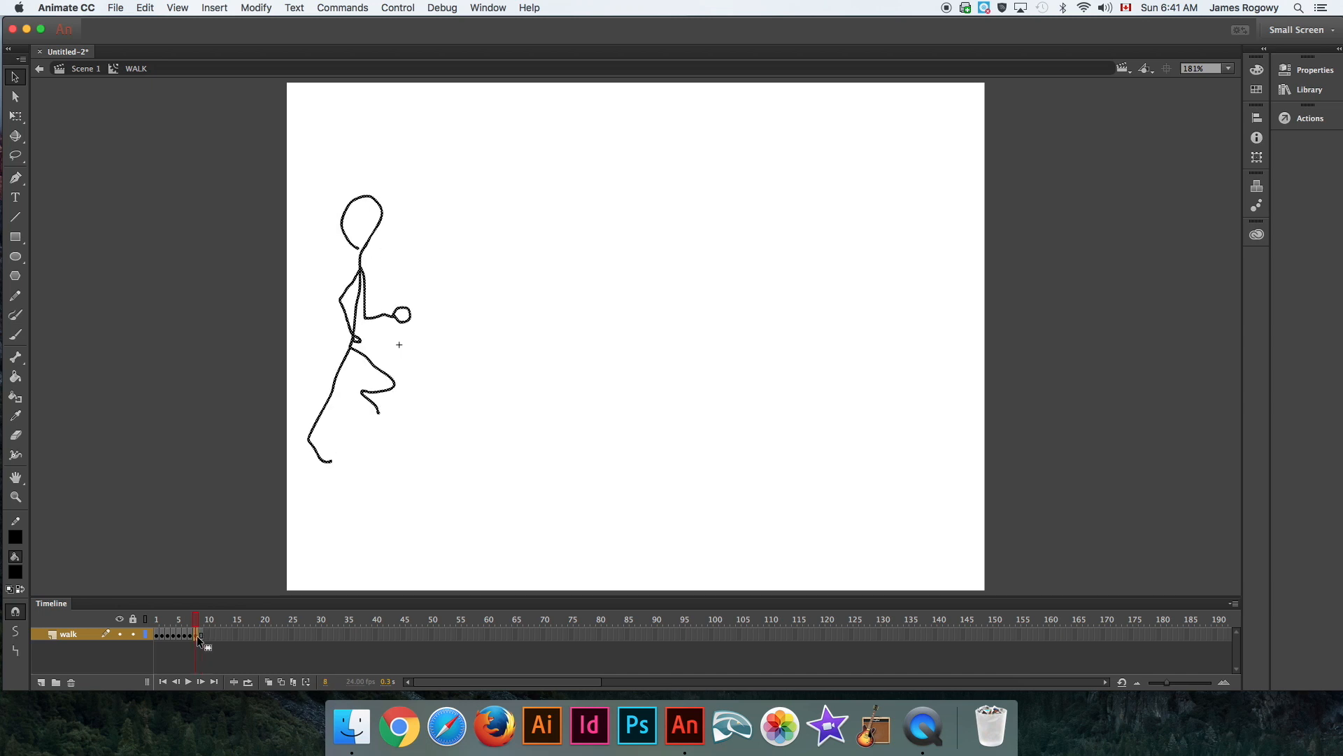
{"action": "mouse_move", "coordinate": [195, 635]}
{"action": "left_mouse_down"}
{"action": "mouse_move", "coordinate": [183, 628]}
{"action": "mouse_move", "coordinate": [202, 628]}
{"action": "left_mouse_up"}
{"action": "left_click", "coordinate": [201, 632]}
{"action": "right_click", "coordinate": [202, 633]}
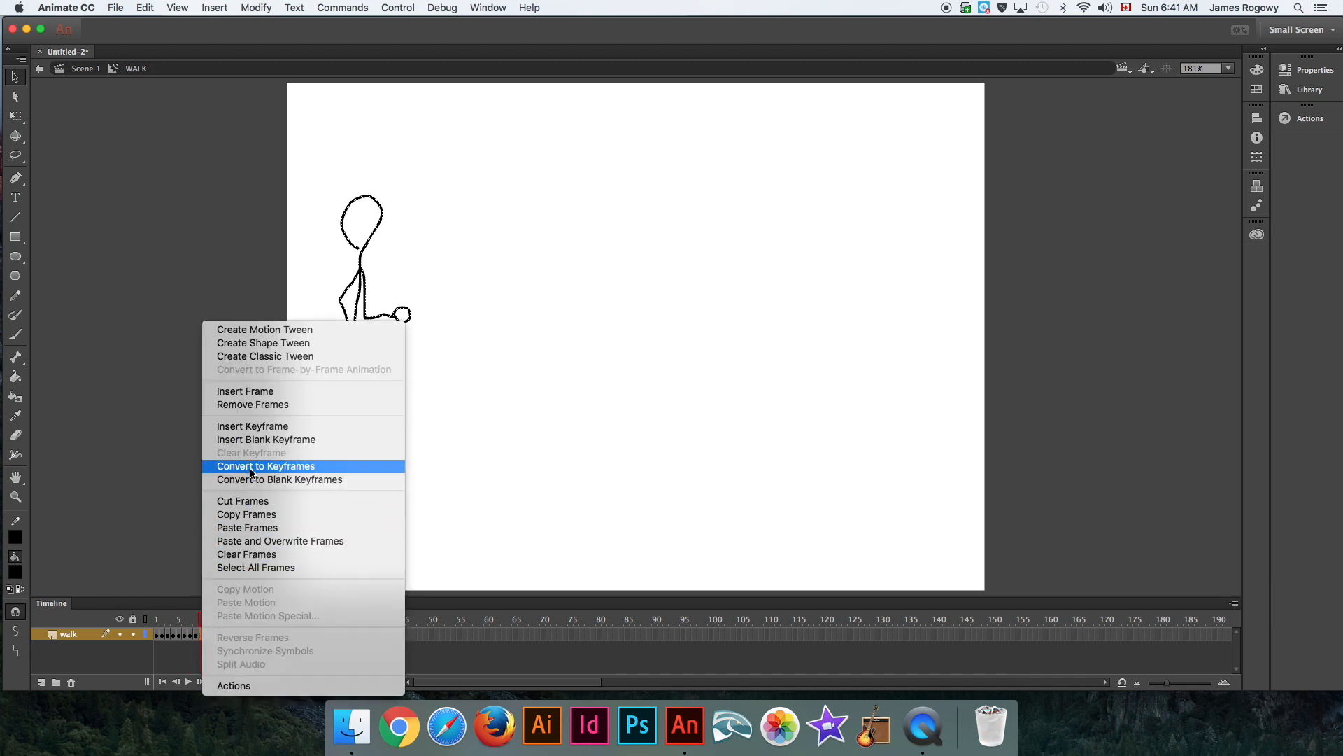
{"action": "left_click", "coordinate": [246, 405]}
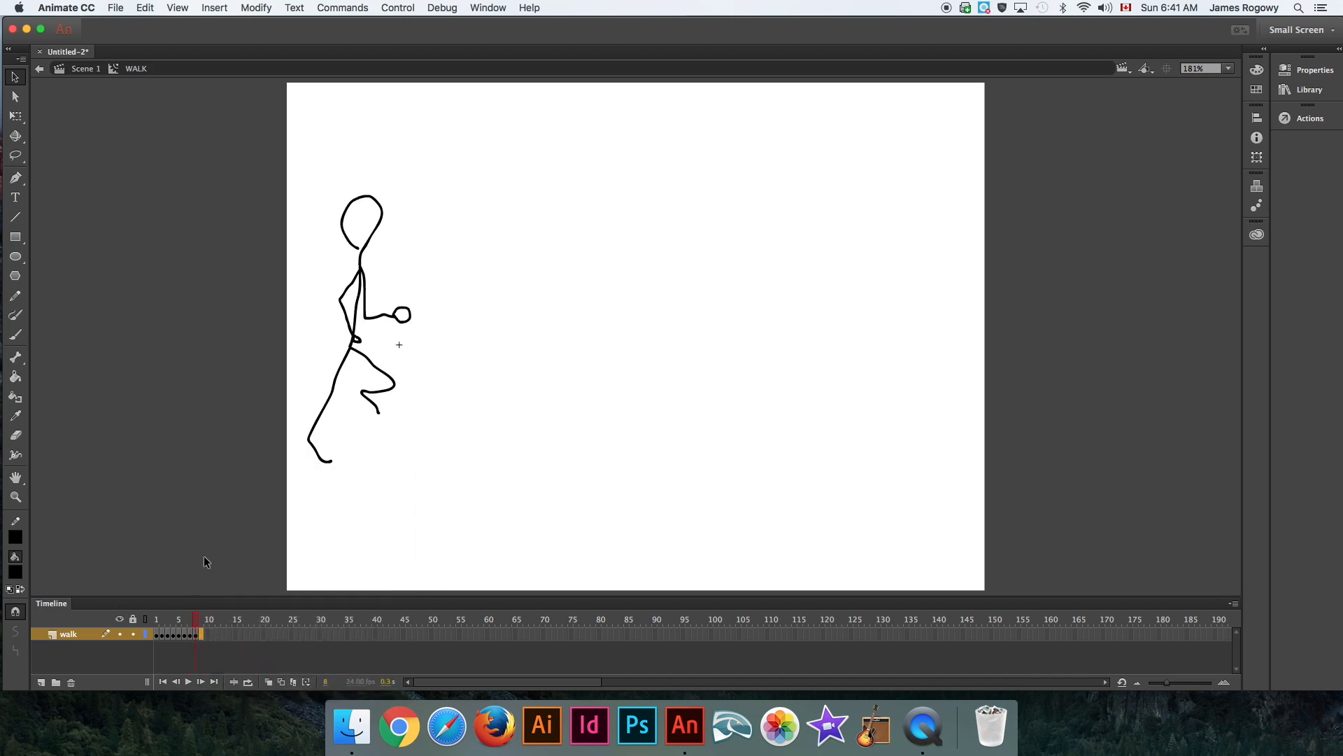
{"action": "left_click", "coordinate": [192, 622]}
{"action": "mouse_move", "coordinate": [192, 621]}
{"action": "left_mouse_down"}
{"action": "mouse_move", "coordinate": [157, 621]}
{"action": "mouse_move", "coordinate": [196, 626]}
{"action": "left_mouse_up"}
Return to Scene 1 and move the figure down against the stage's left edge.
{"action": "left_click", "coordinate": [40, 69]}
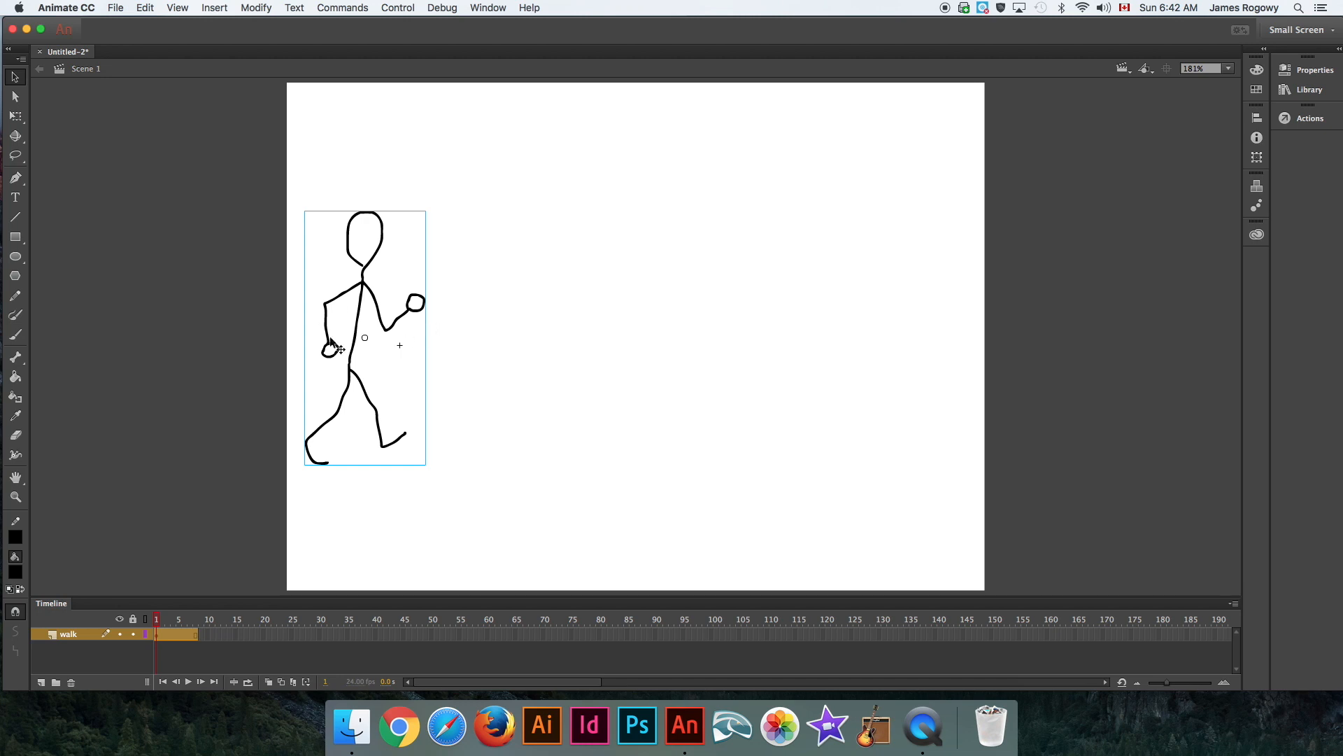
{"action": "left_click_drag", "start_coordinate": [351, 319], "coordinate": [332, 337]}
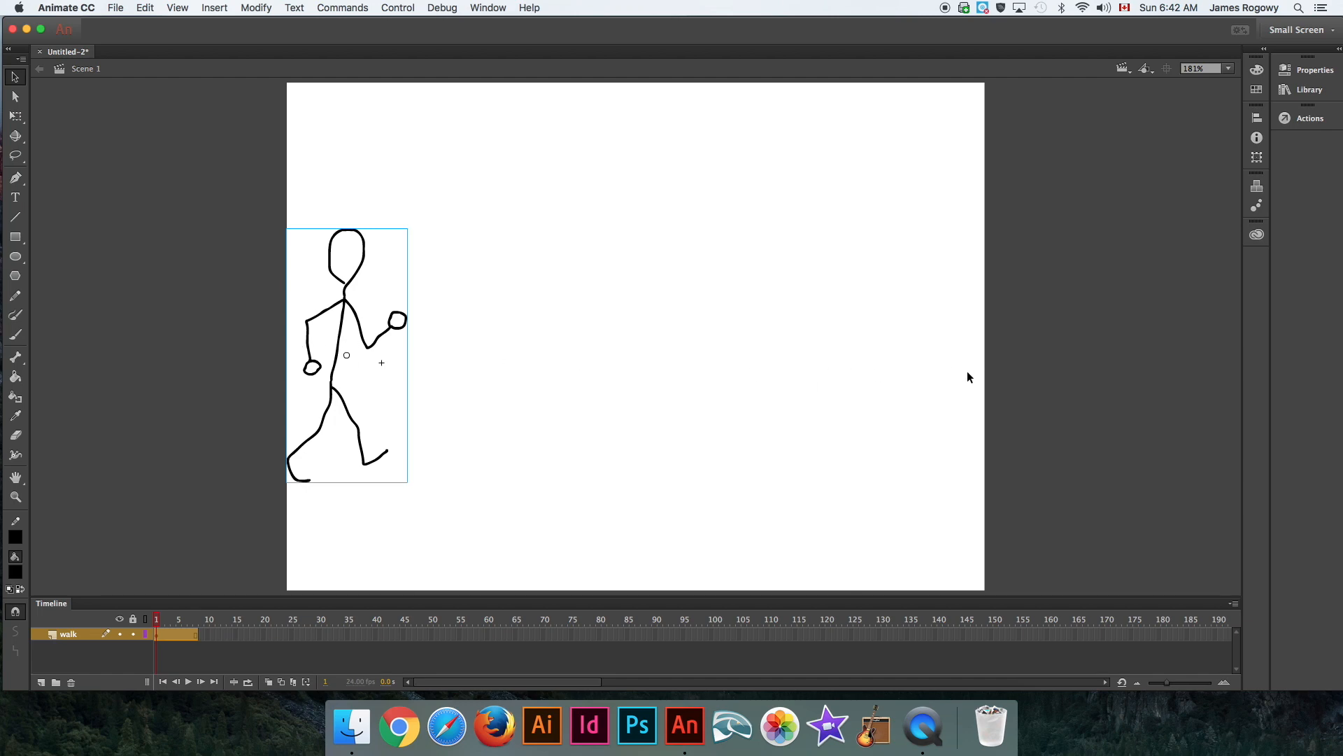
Insert a keyframe at frame 24 of the walk layer and move the figure there to the stage's right edge.
{"action": "left_click", "coordinate": [287, 636]}
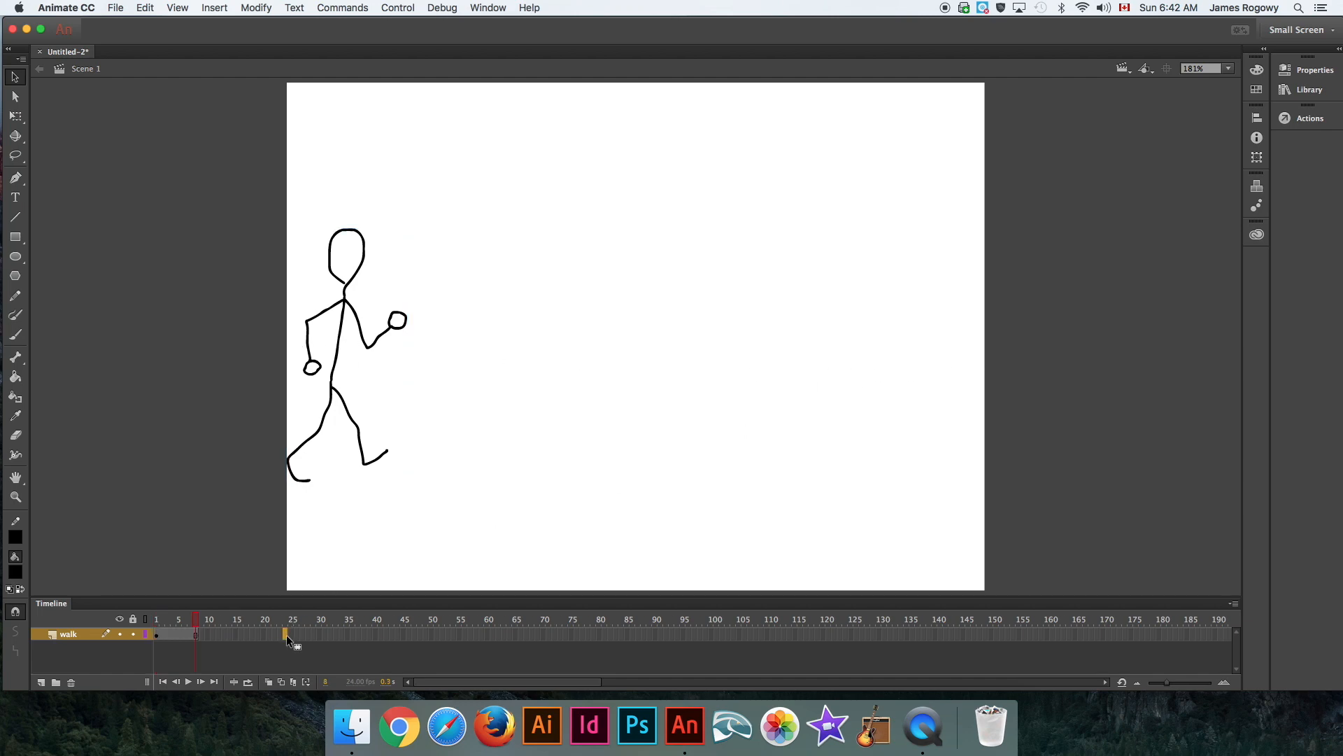
{"action": "right_click", "coordinate": [287, 635]}
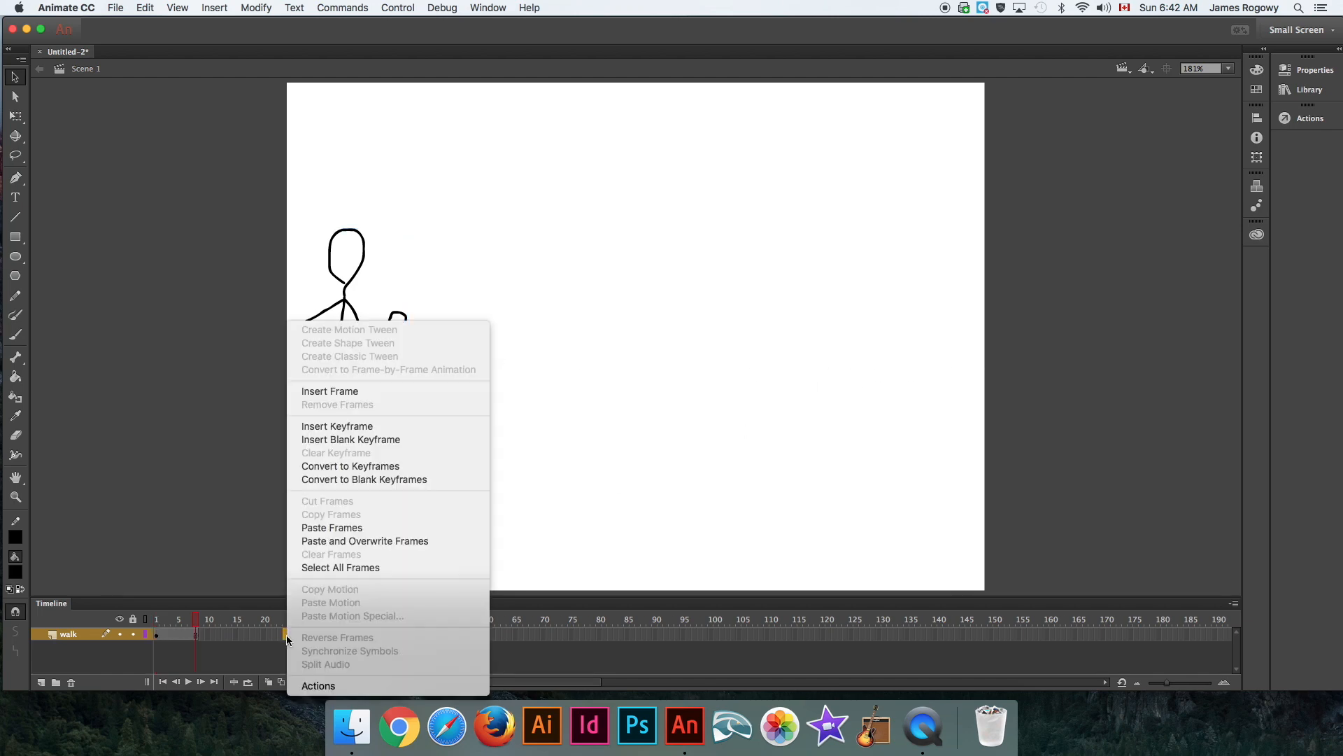
{"action": "left_click", "coordinate": [350, 429]}
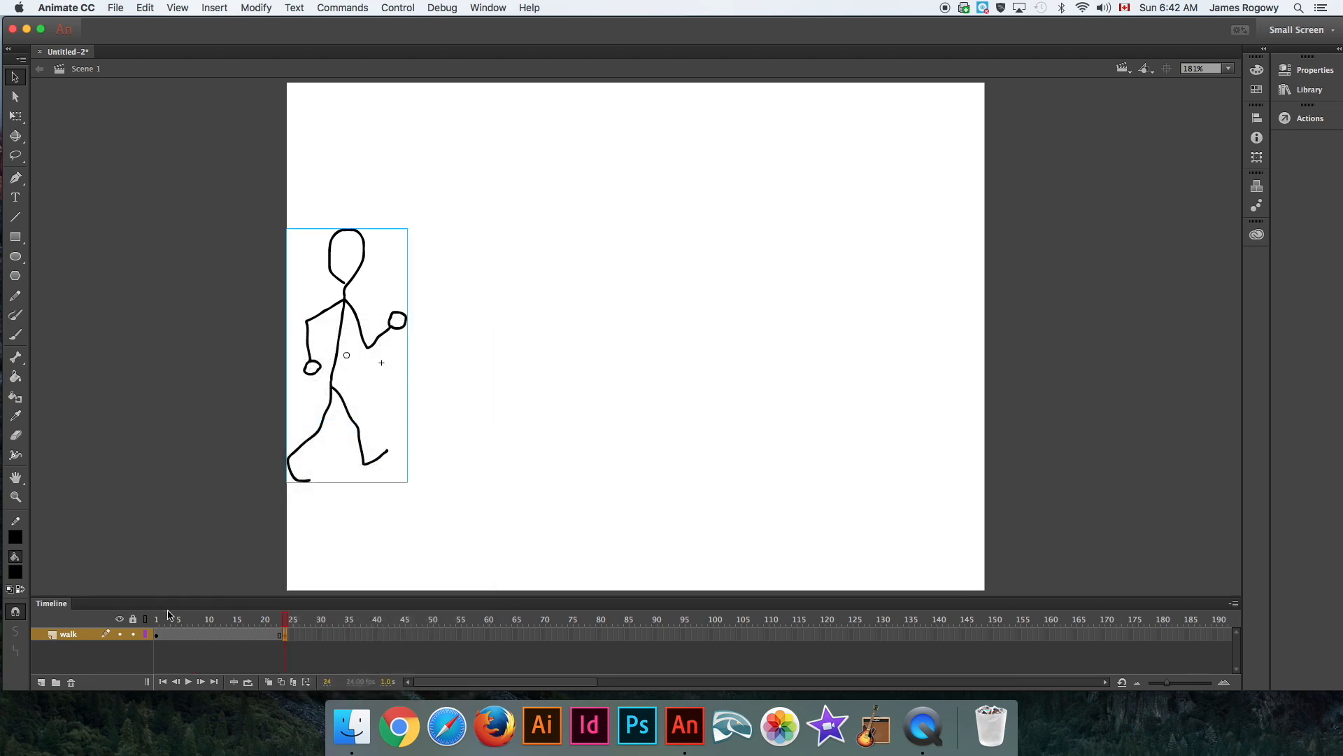
{"action": "left_click", "coordinate": [157, 633]}
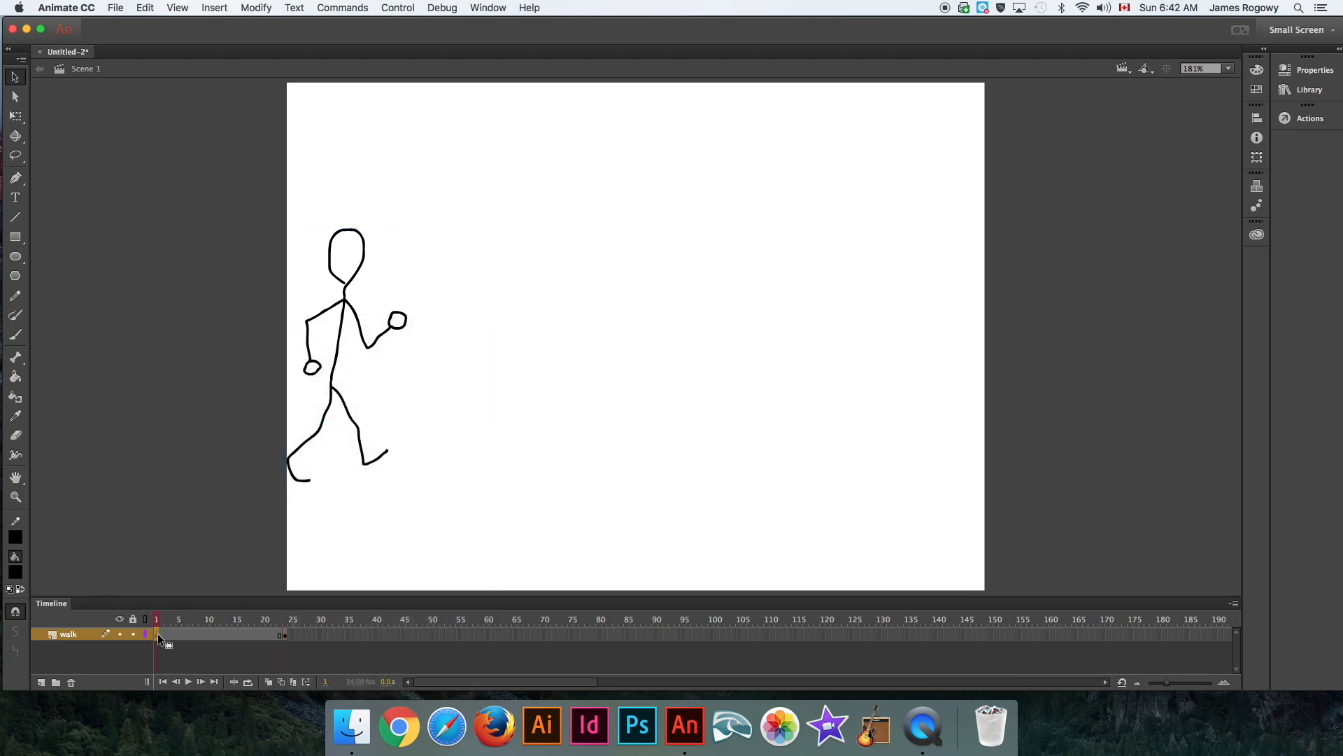
{"action": "left_click", "coordinate": [286, 634]}
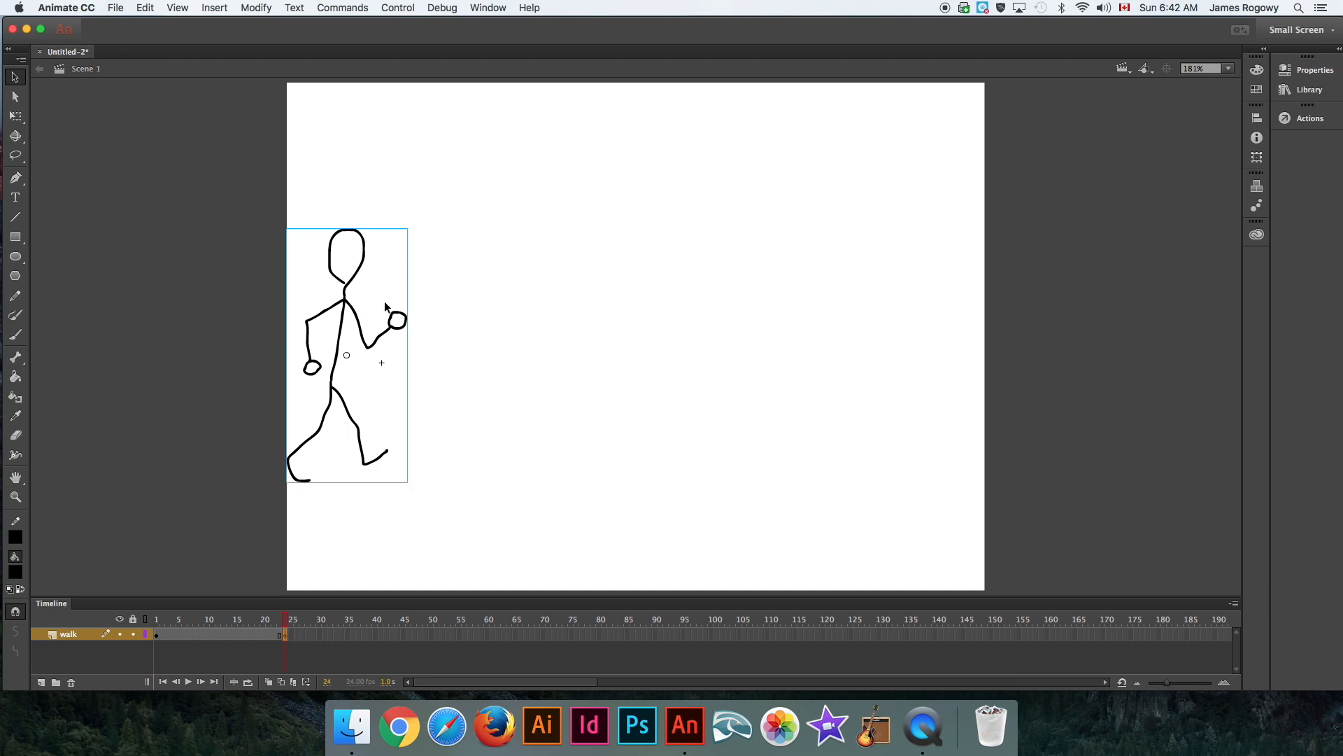
{"action": "left_click_drag", "start_coordinate": [356, 320], "coordinate": [923, 321]}
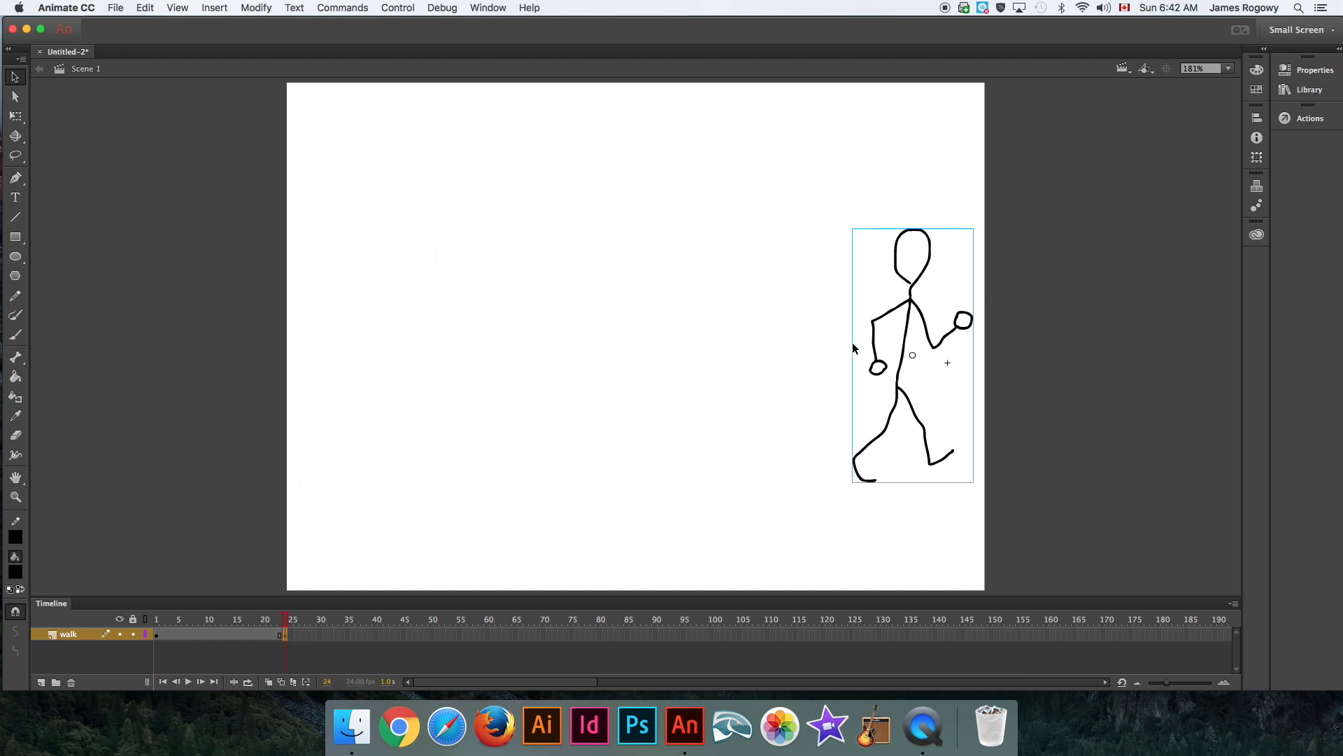
Create a classic tween between frames 1 and 24 and scrub back to frame 1.
{"action": "left_click", "coordinate": [217, 634]}
{"action": "right_click", "coordinate": [218, 632]}
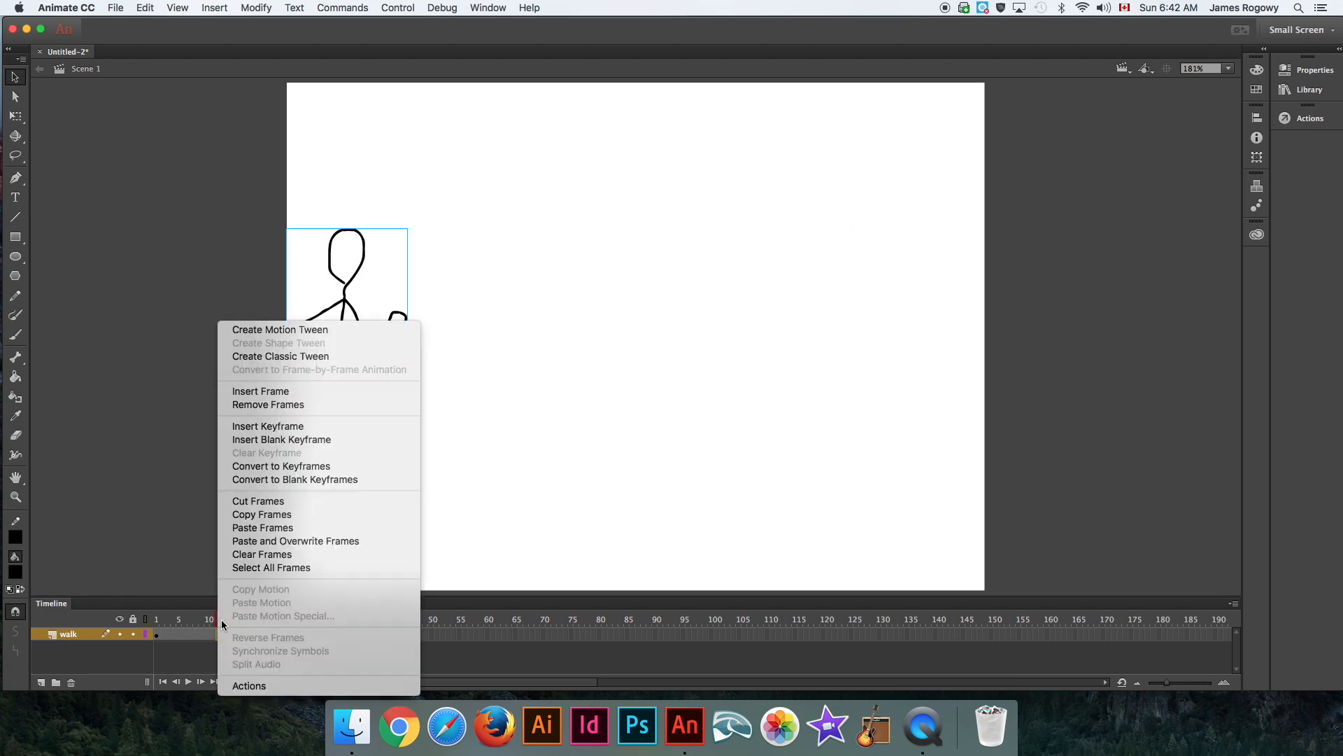
{"action": "left_click", "coordinate": [274, 356]}
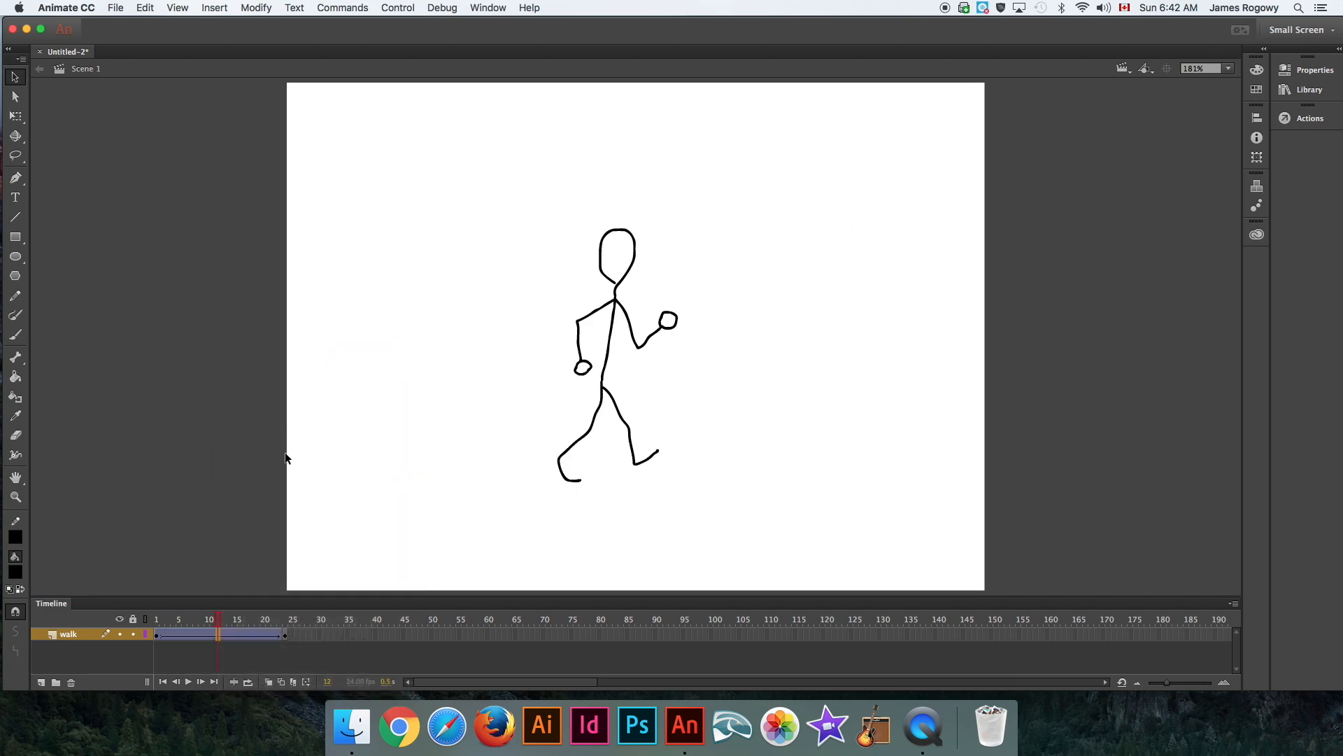
{"action": "left_click_drag", "start_coordinate": [218, 621], "coordinate": [153, 631]}
{"action": "left_click", "coordinate": [290, 495]}
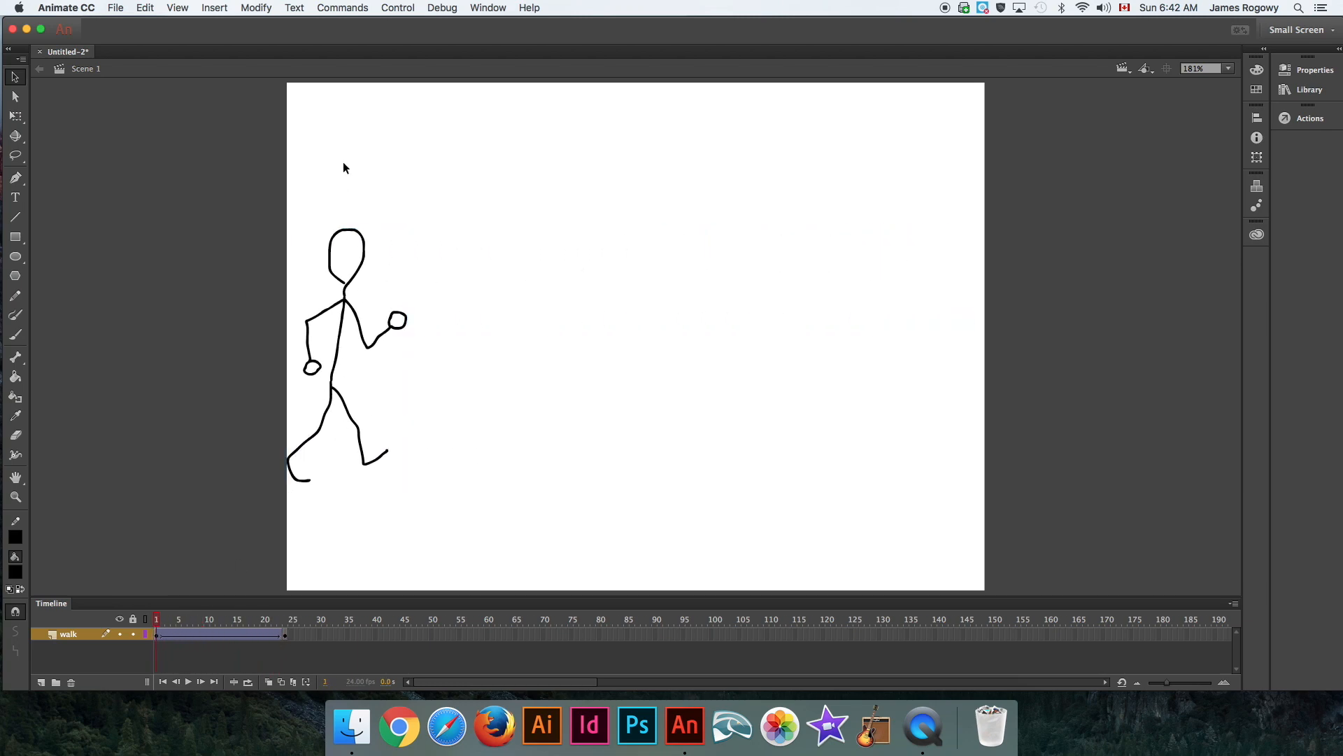
Test the 24-frame walk across the stage, close the preview, and undo the tween and the frame 24 keyframe.
{"action": "left_click", "coordinate": [398, 8]}
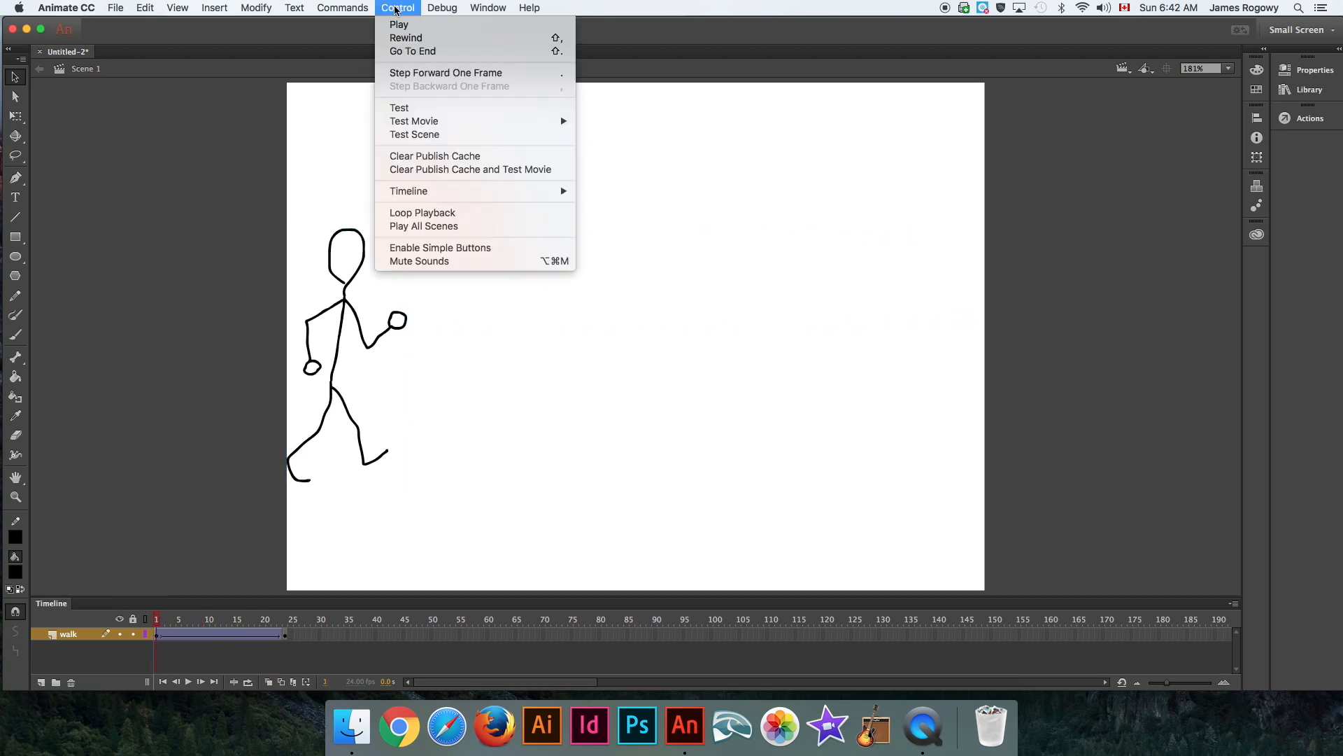
{"action": "left_click", "coordinate": [405, 109]}
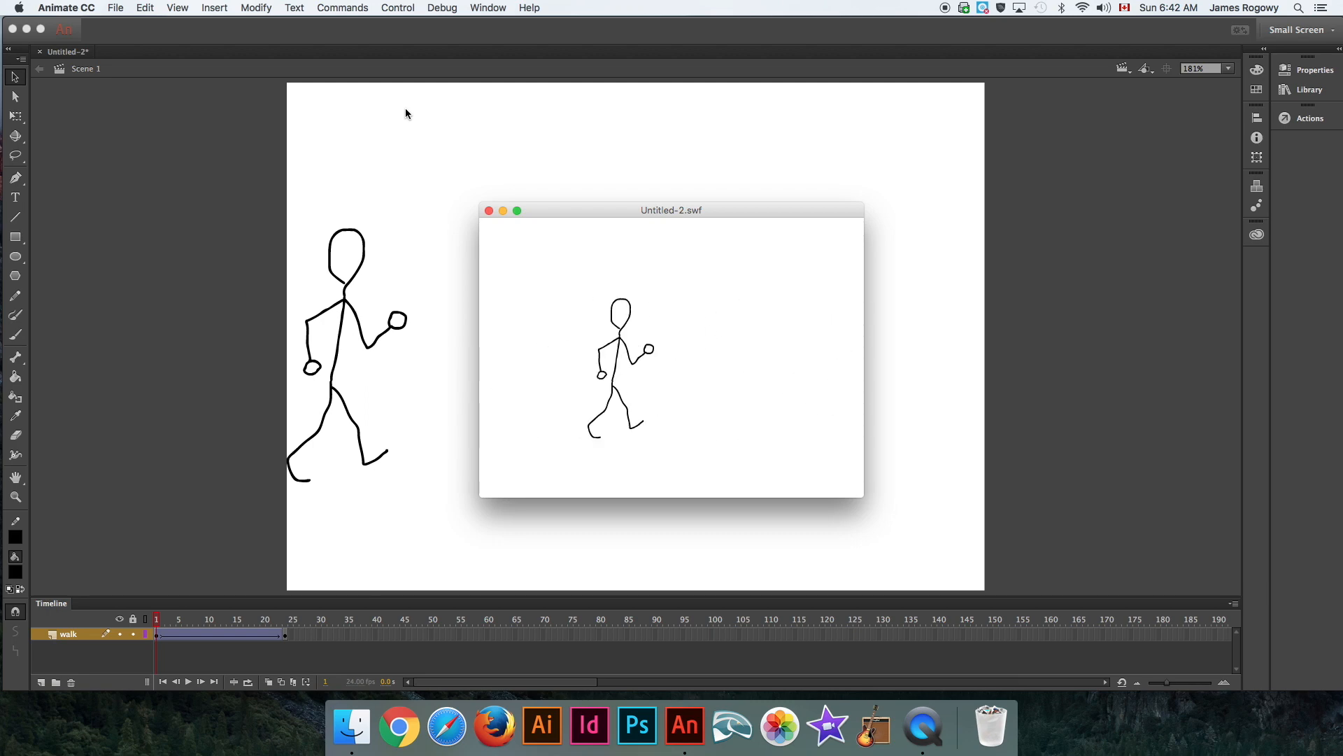
{"action": "left_click", "coordinate": [489, 211]}
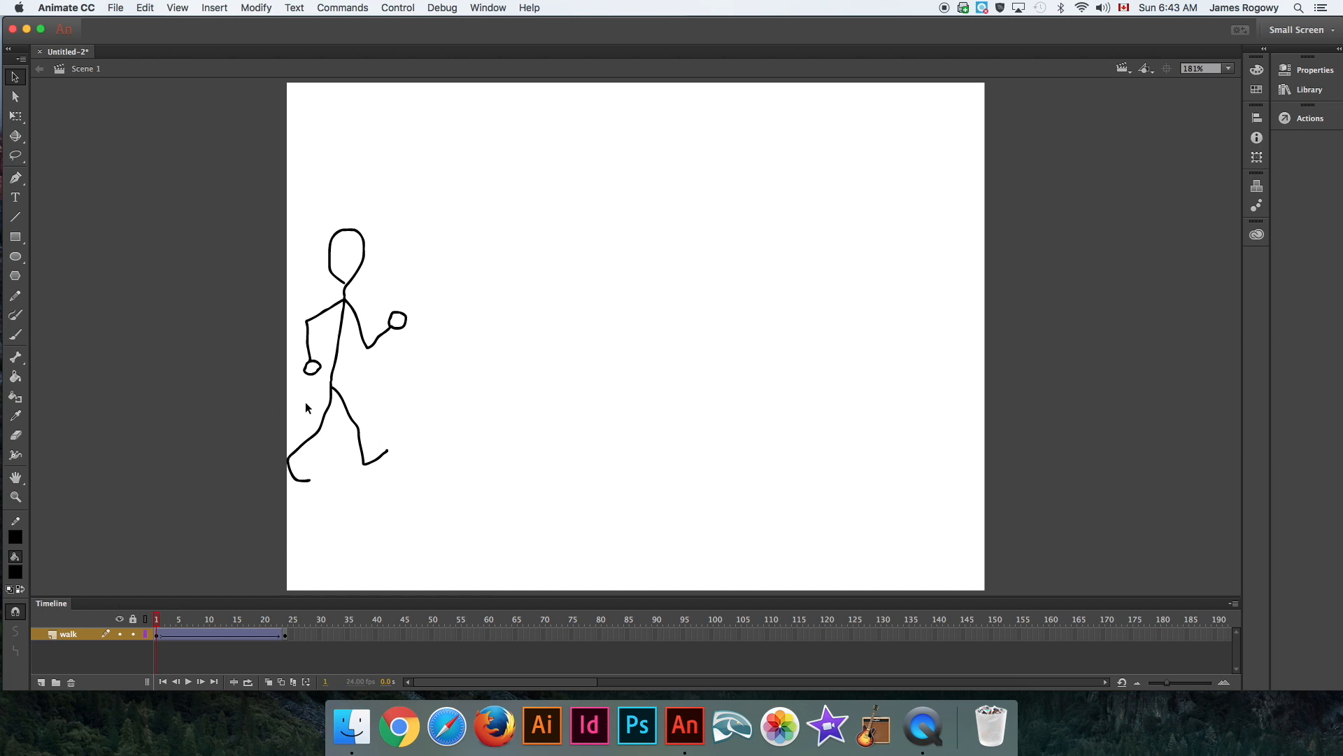
{"action": "key", "text": "Return"}
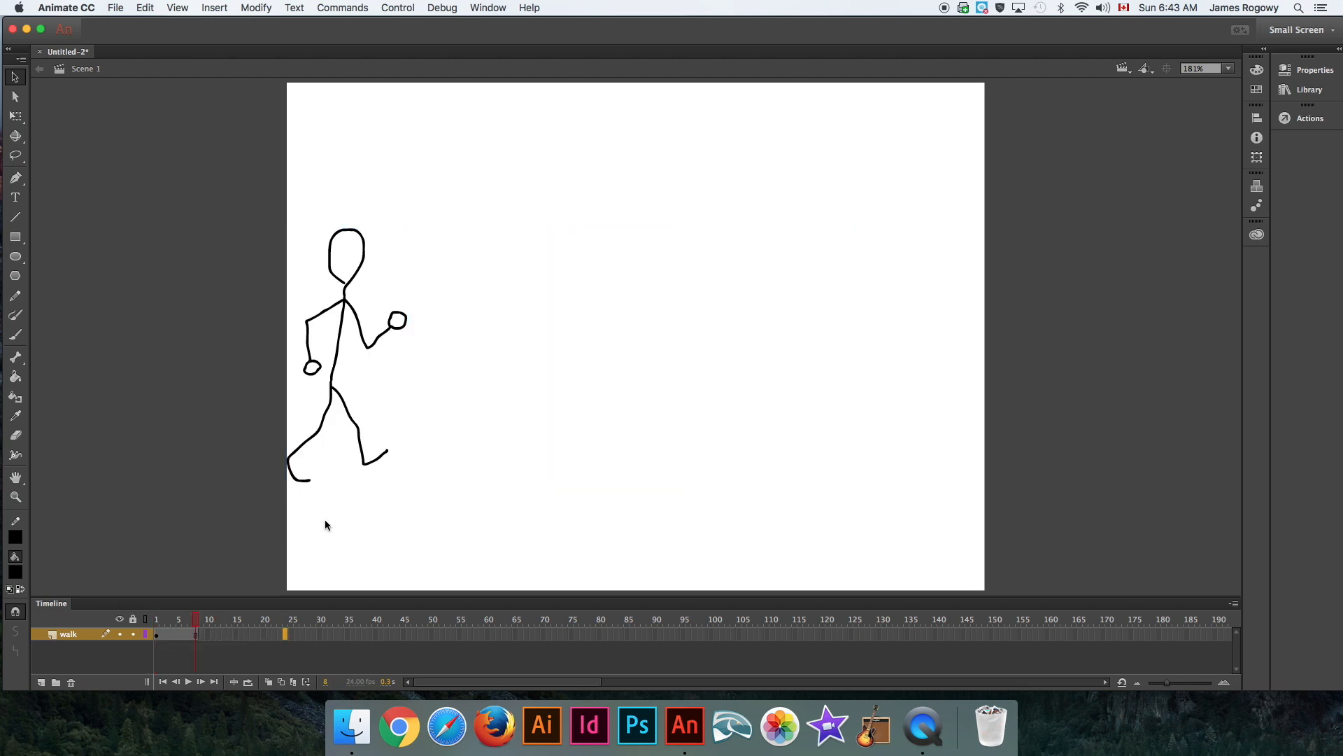
Insert a keyframe at frame 50 of the walk layer and create a classic tween from frame 1 to it.
{"action": "right_click", "coordinate": [431, 634]}
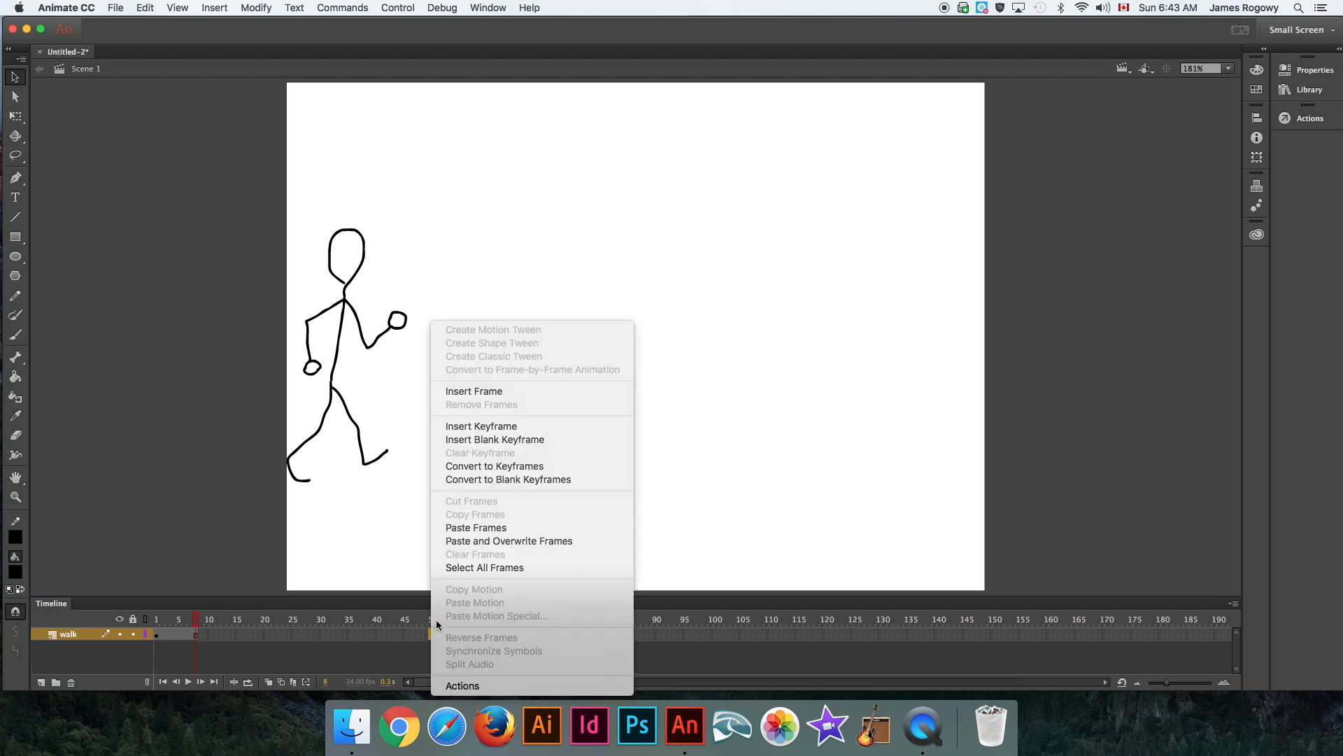
{"action": "left_click", "coordinate": [481, 427]}
{"action": "right_click", "coordinate": [275, 634]}
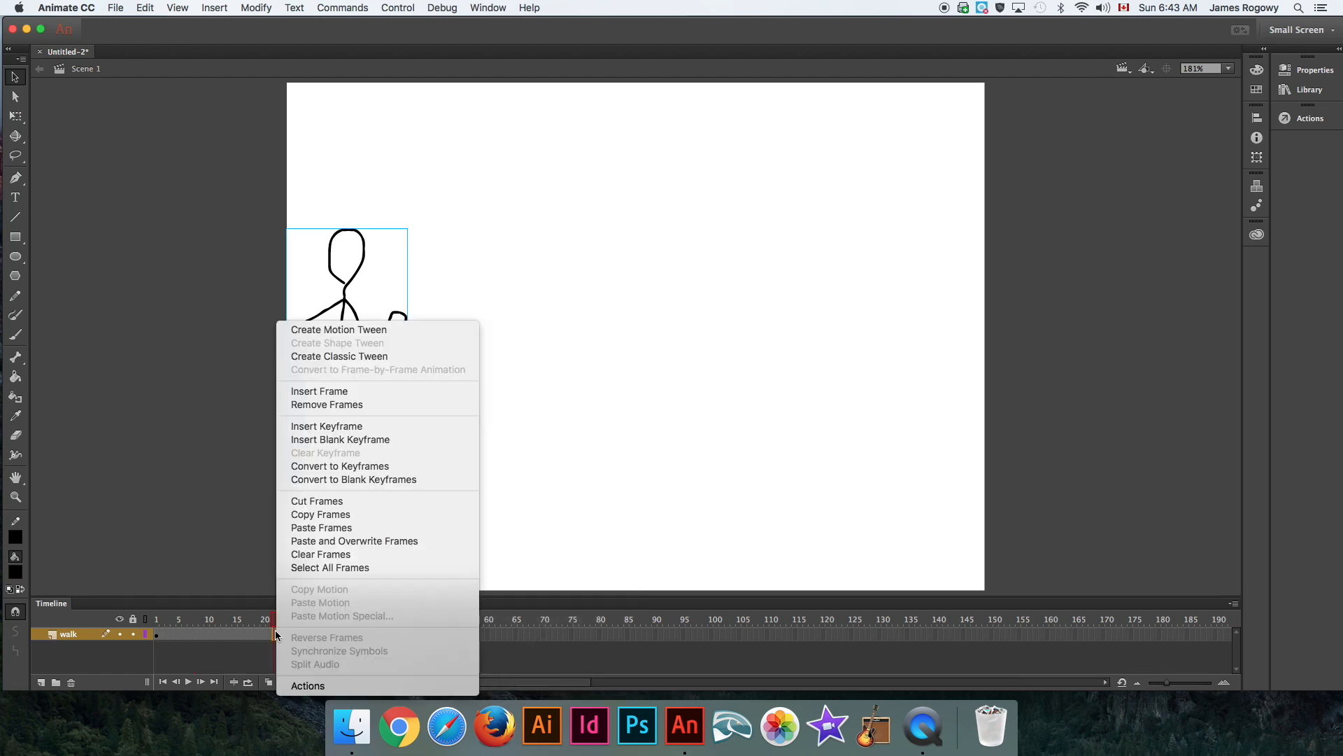
{"action": "left_click", "coordinate": [324, 356]}
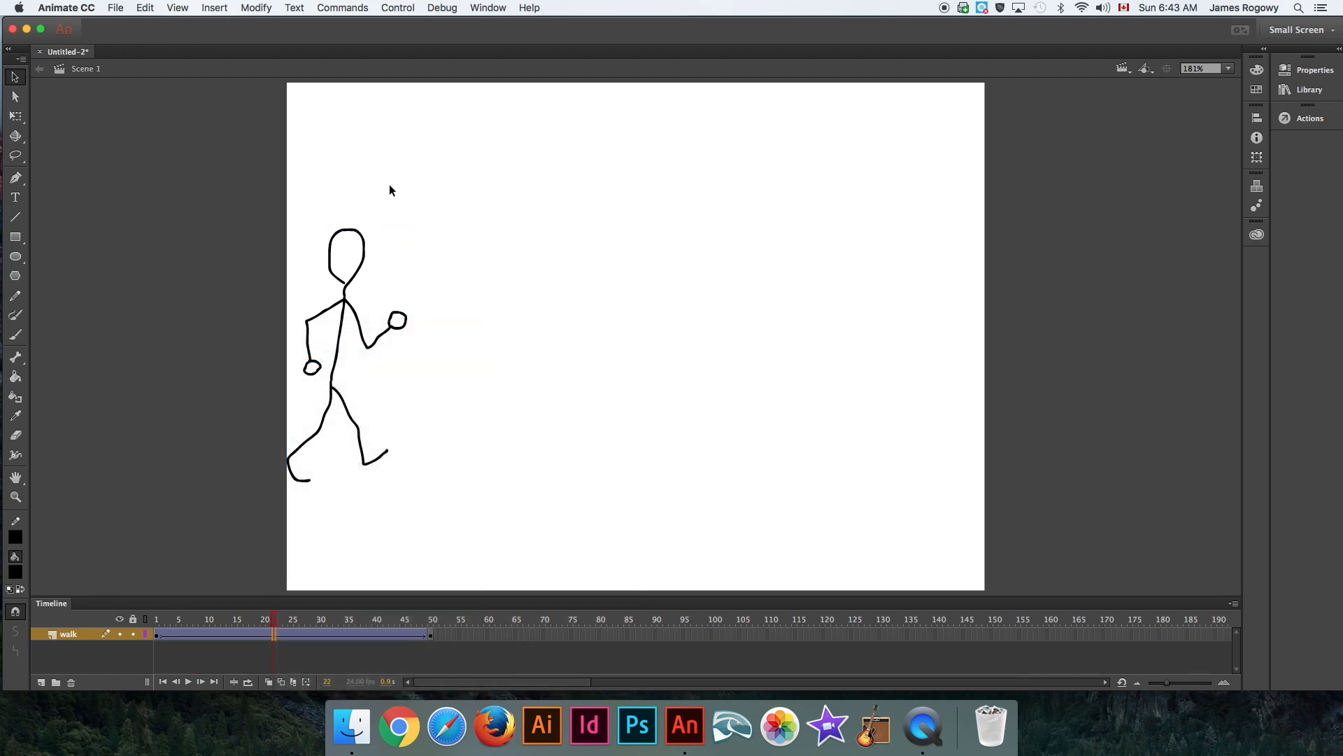
Test the movie with the 50-frame tween and close the preview.
{"action": "left_click", "coordinate": [401, 7]}
{"action": "left_click", "coordinate": [401, 109]}
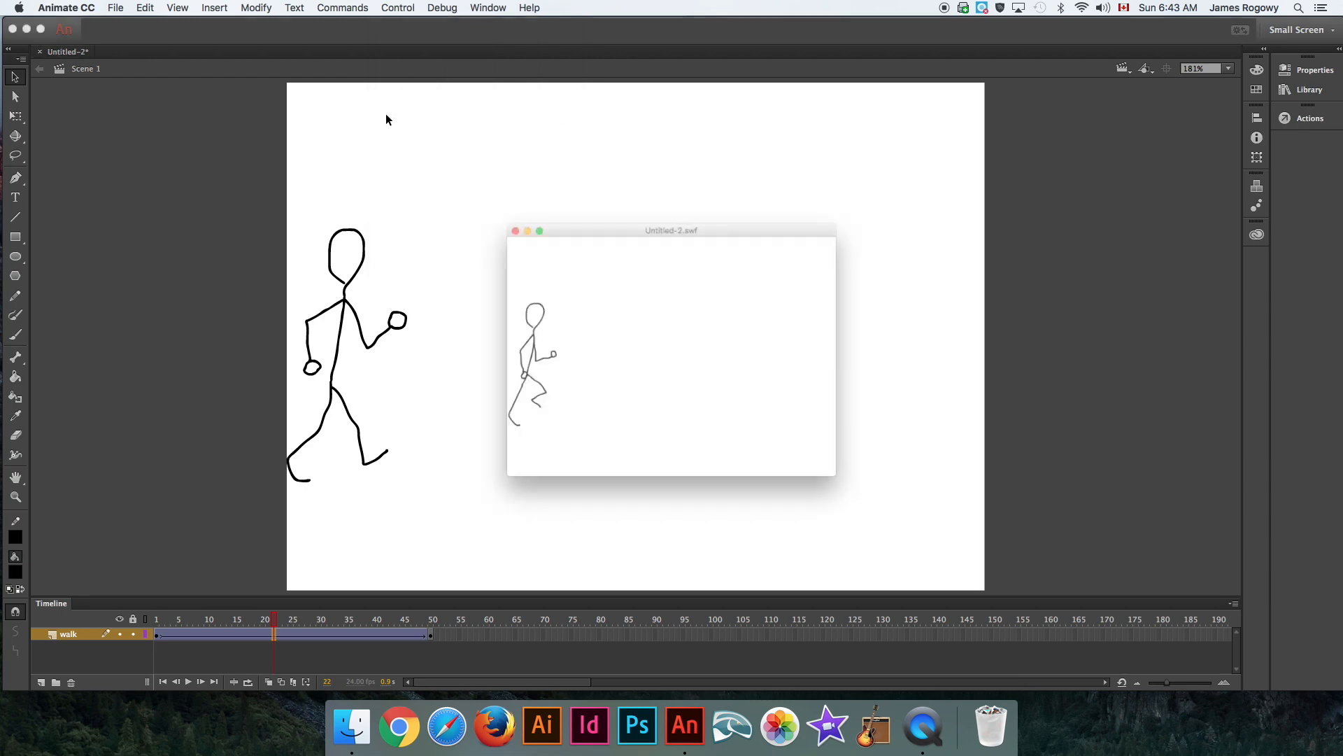
{"action": "left_click", "coordinate": [488, 211]}
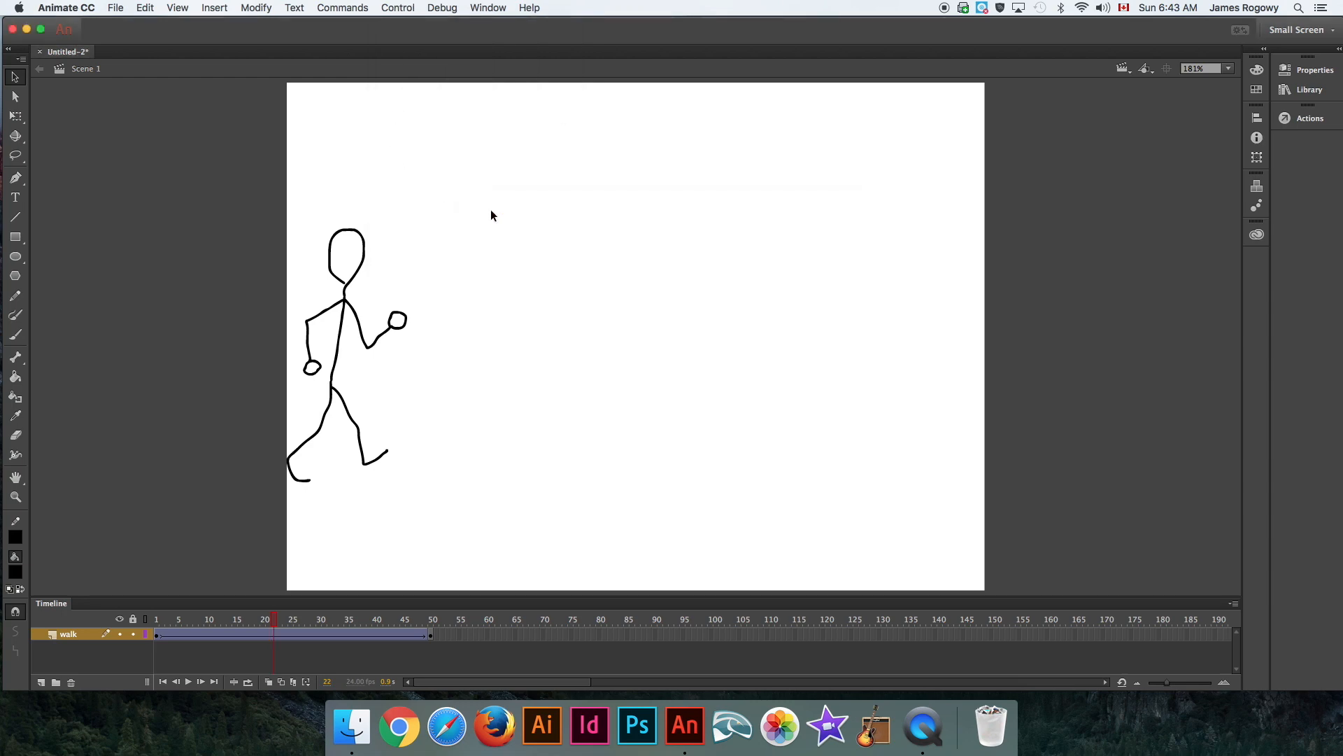
Move the figure at frame 50 horizontally across to the stage's right edge.
{"action": "left_click_drag", "start_coordinate": [274, 633], "coordinate": [430, 634]}
{"action": "left_click", "coordinate": [431, 633]}
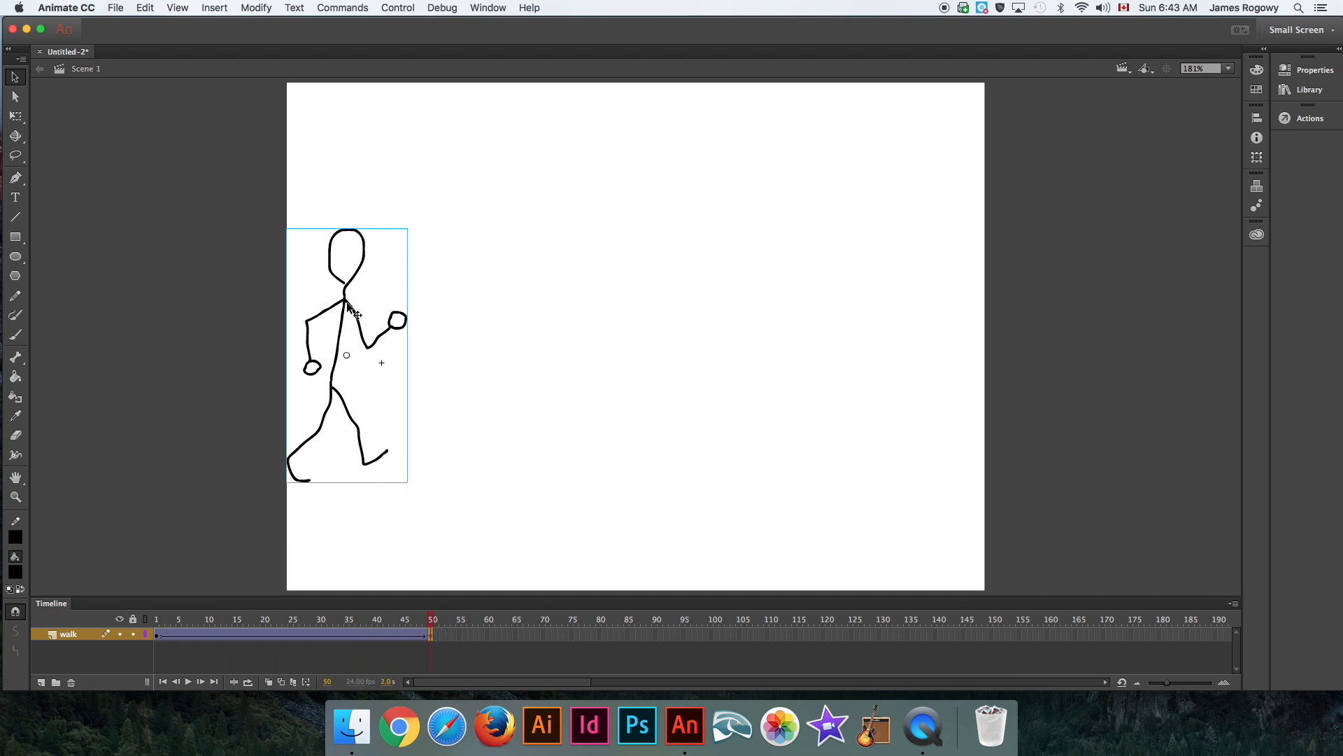
{"action": "left_click_drag", "start_coordinate": [348, 297], "coordinate": [920, 322]}
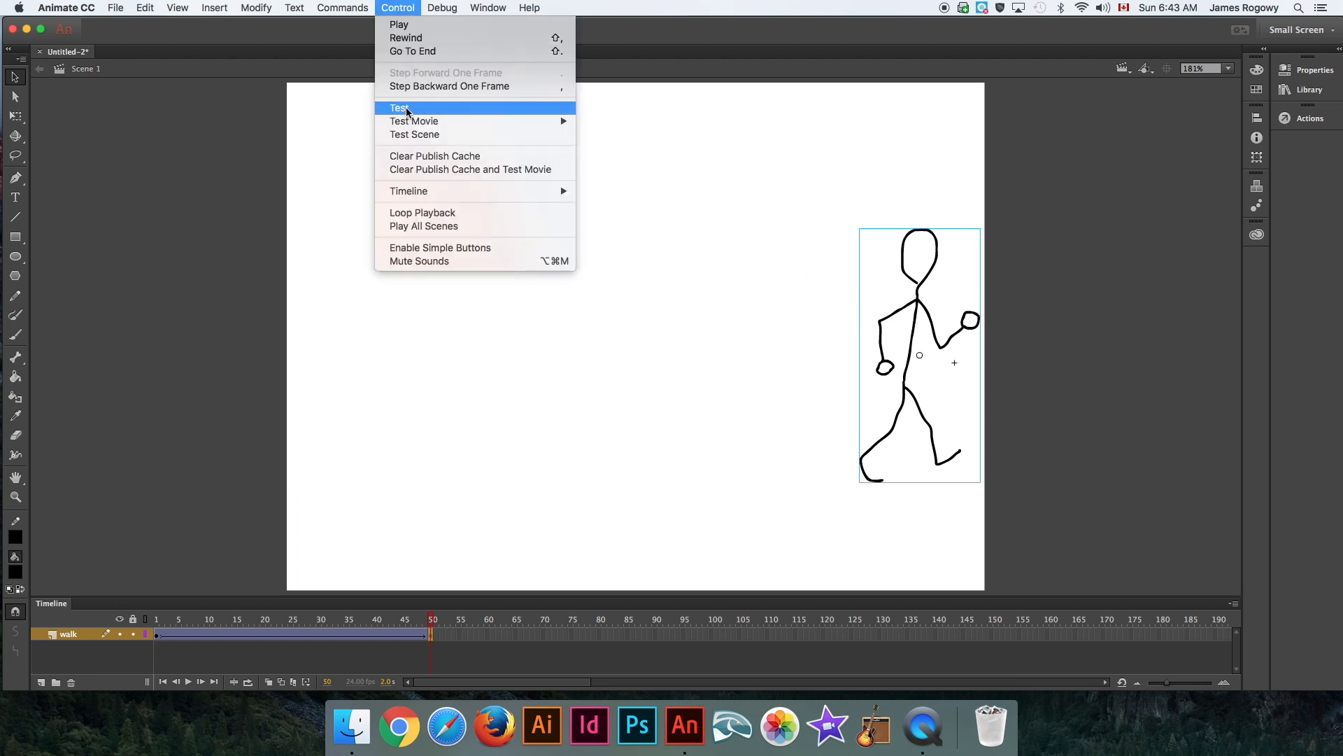
Test the movie again to preview the figure walking across the stage, and close the preview.
{"action": "left_click", "coordinate": [400, 108]}
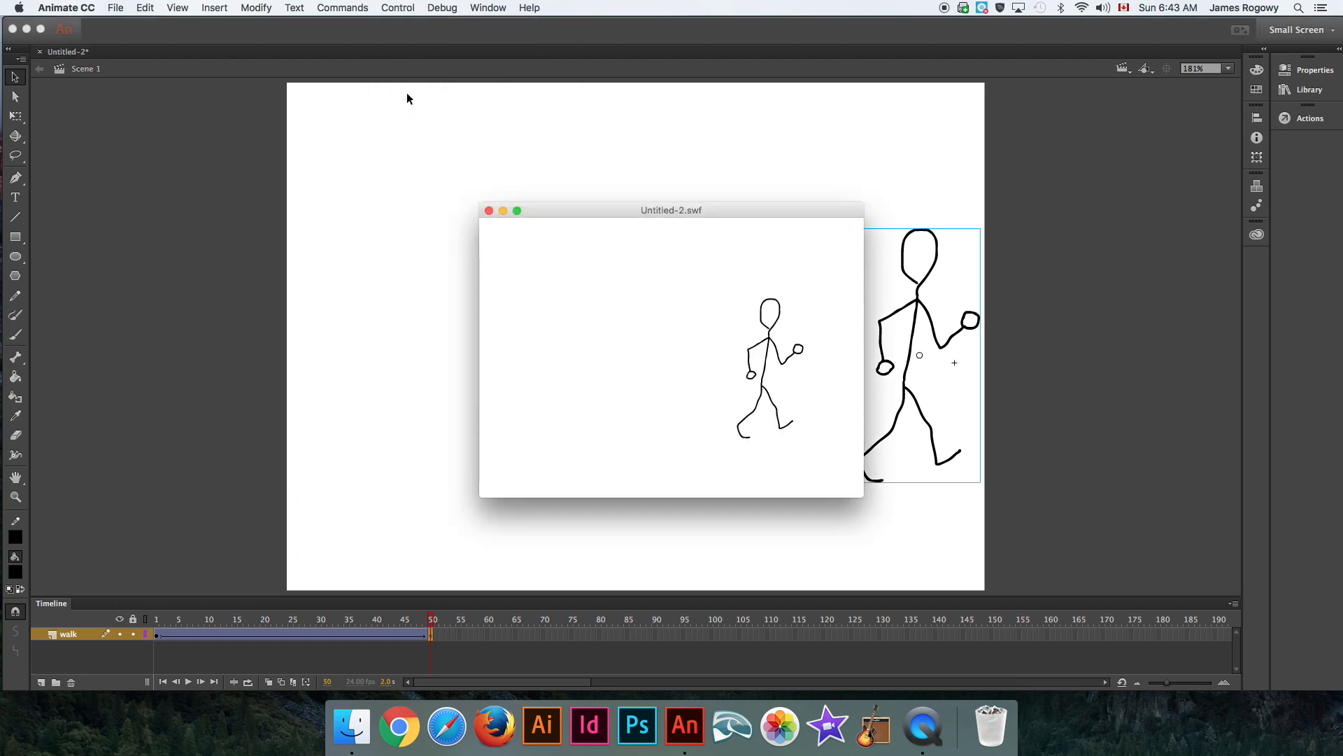
{"action": "left_click", "coordinate": [489, 211]}
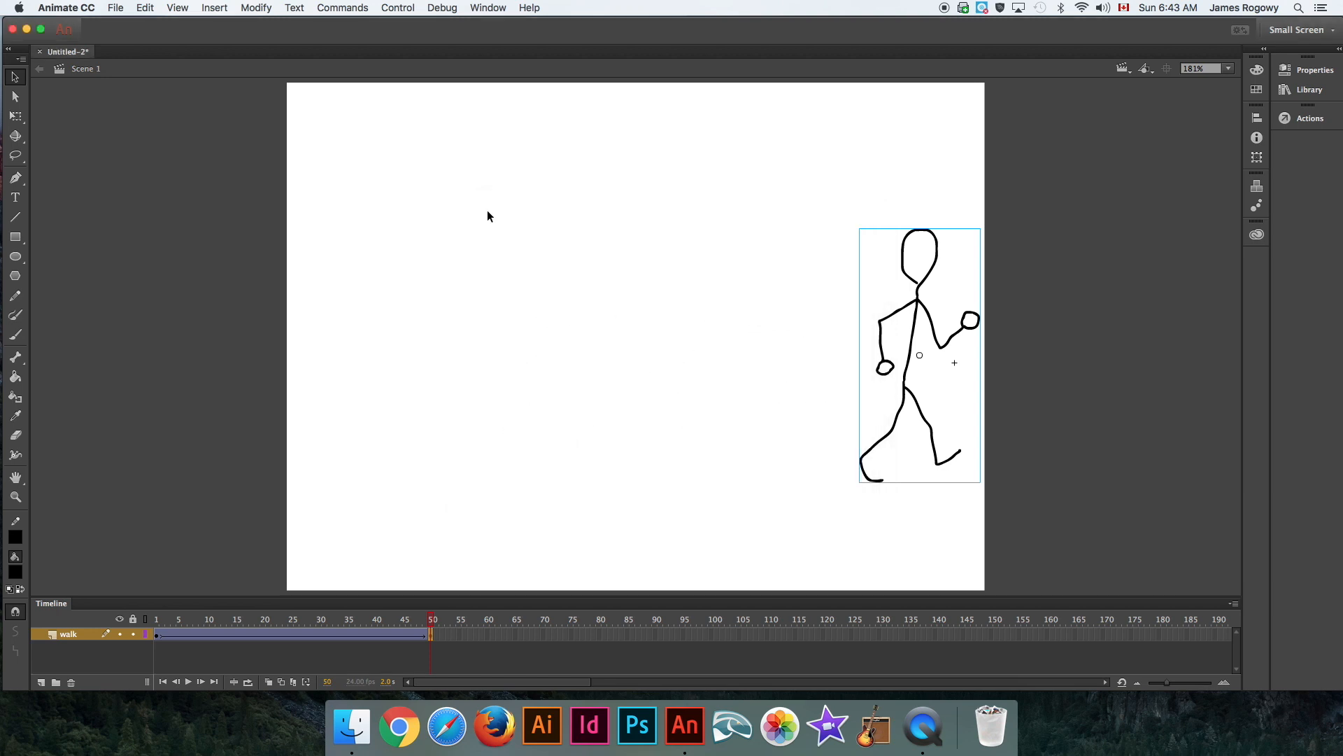